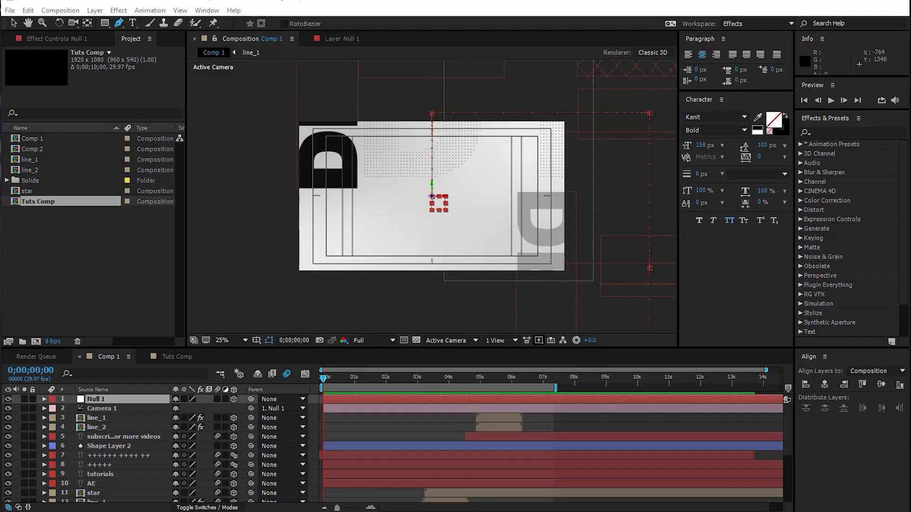
# - Create a white 1920 x 1080 px solid named BG in Tuts Comp
pyautogui.click(171, 357)
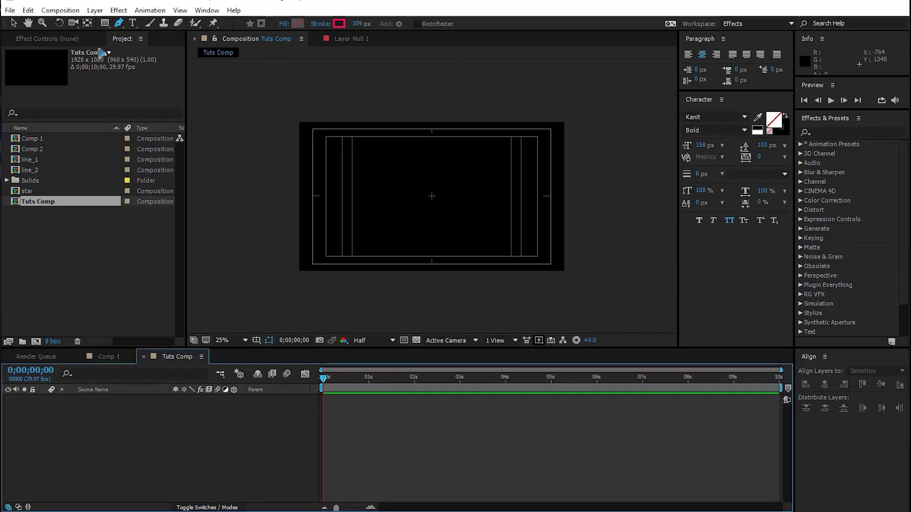
pyautogui.click(95, 10)
pyautogui.moveTo(305, 22)
pyautogui.click(349, 32)
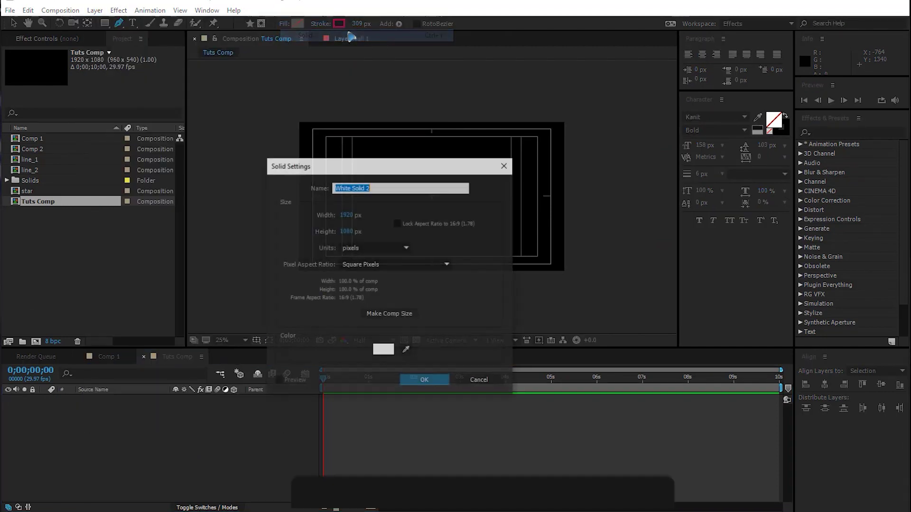
pyautogui.write('BG')
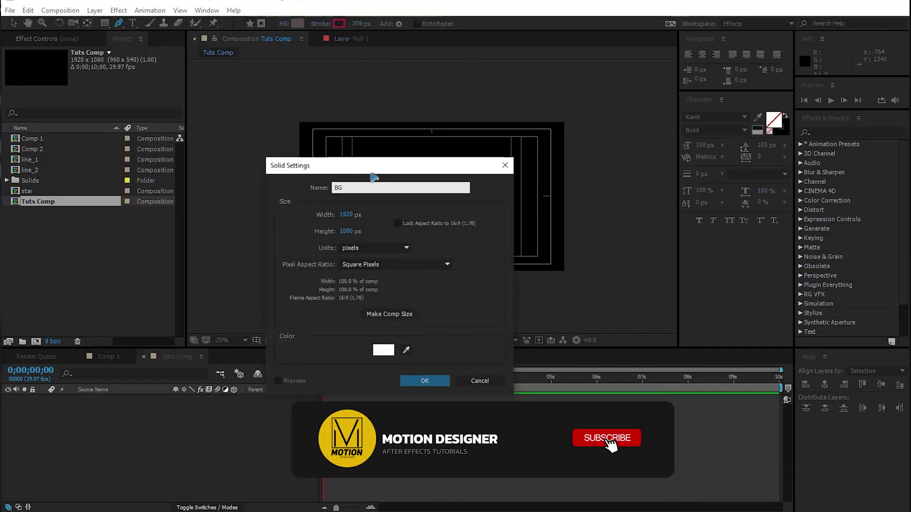
pyautogui.click(433, 384)
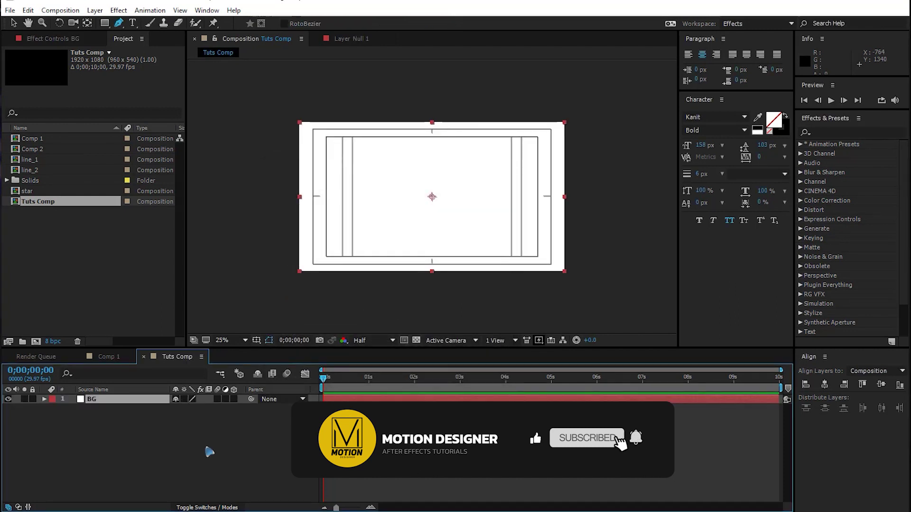
# - Lock the BG layer and turn off the Title/Action Safe guides
pyautogui.click(33, 399)
pyautogui.click(256, 340)
pyautogui.click(288, 354)
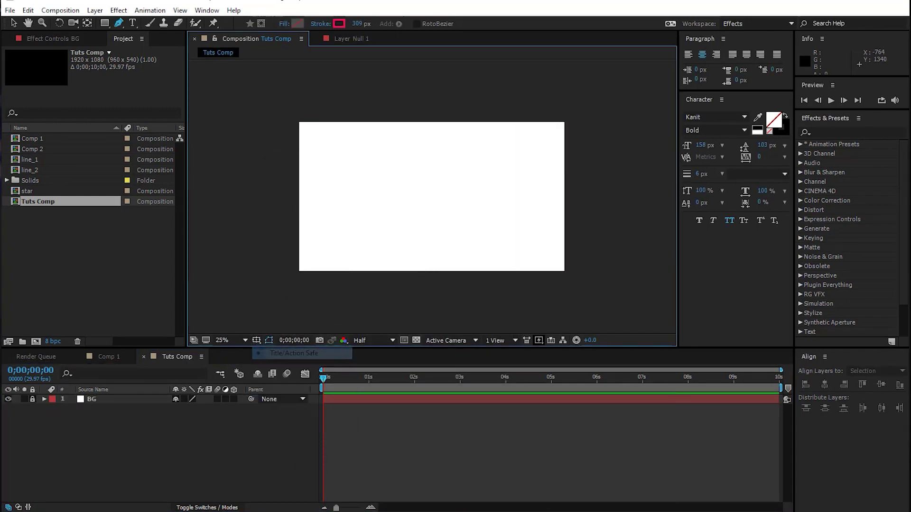
# - Add a text layer reading "welcome" and centre it horizontally and vertically in the composition
pyautogui.click(133, 22)
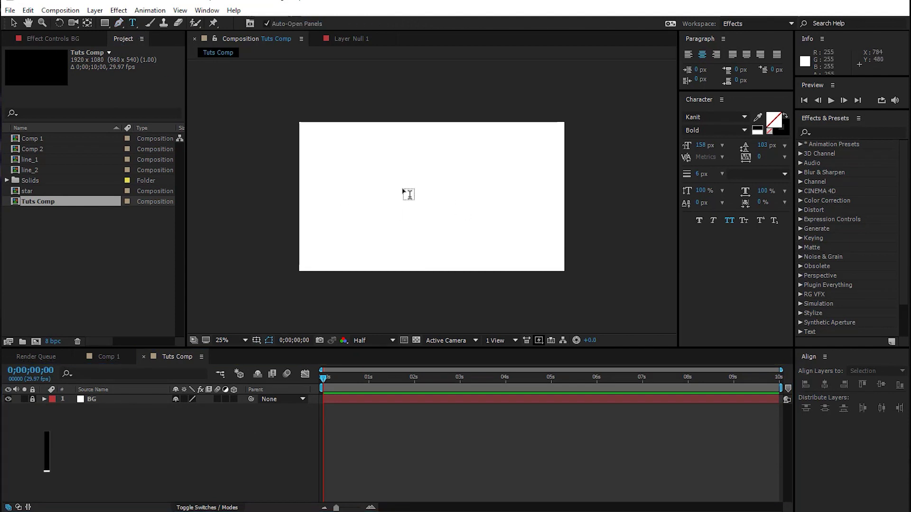
pyautogui.click(382, 195)
pyautogui.write('welcome')
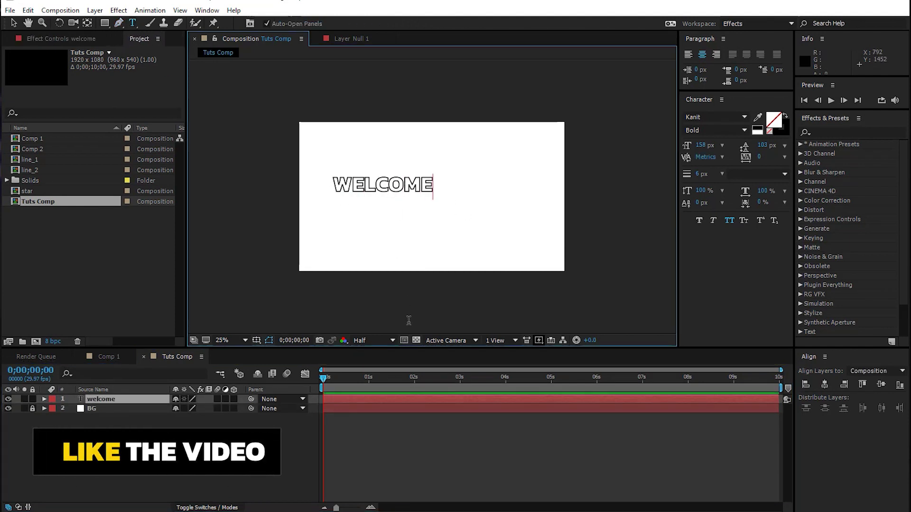
pyautogui.click(14, 23)
pyautogui.click(824, 384)
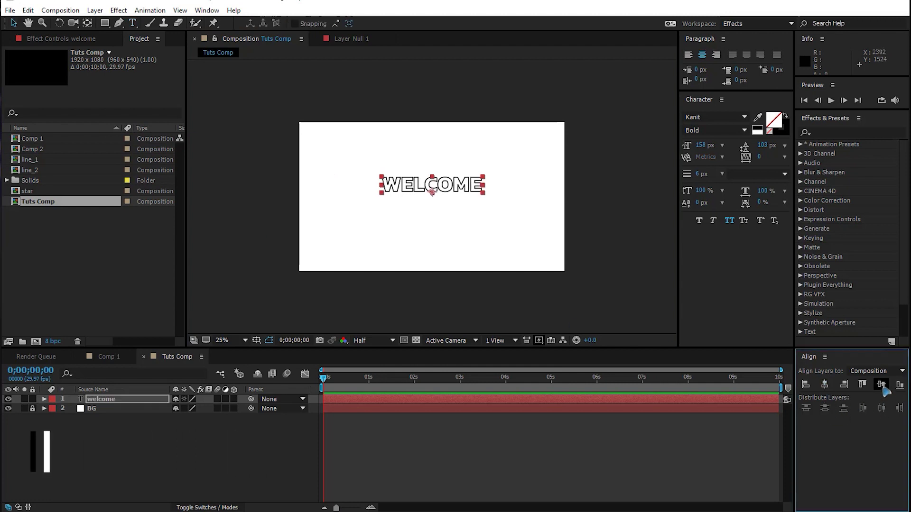
pyautogui.click(881, 385)
pyautogui.click(376, 443)
# - Try the WELCOME text with its fill and stroke colours swapped, and switch back to the outlined style
pyautogui.scroll(4, 443, 235)
pyautogui.click(432, 227)
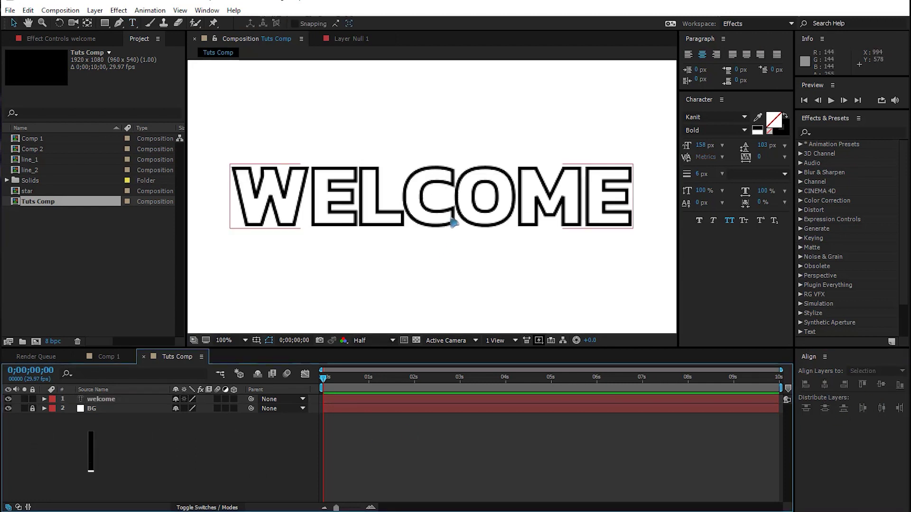
pyautogui.click(784, 115)
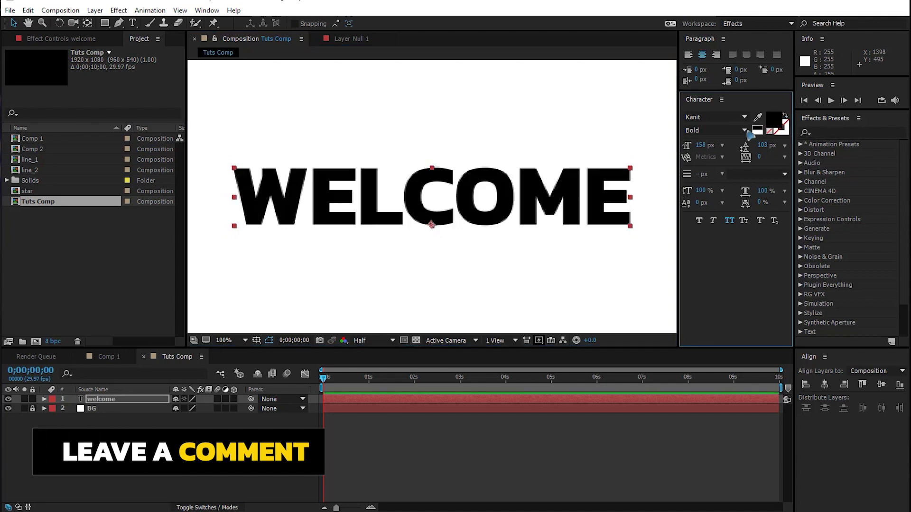
pyautogui.click(784, 116)
pyautogui.scroll(-2, 432, 240)
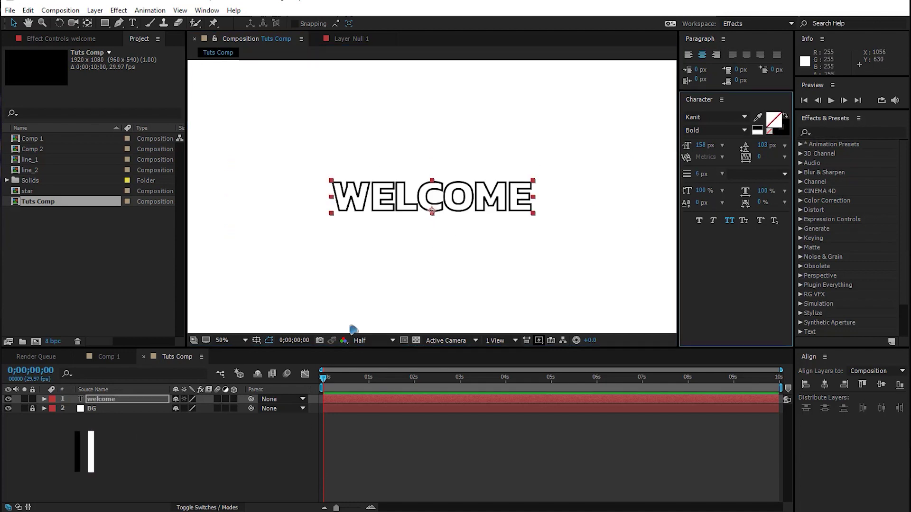
pyautogui.scroll(-2, 323, 260)
# - Duplicate the welcome text layer and change the copy's text to "design"
pyautogui.hotkey('ctrl', 'd')
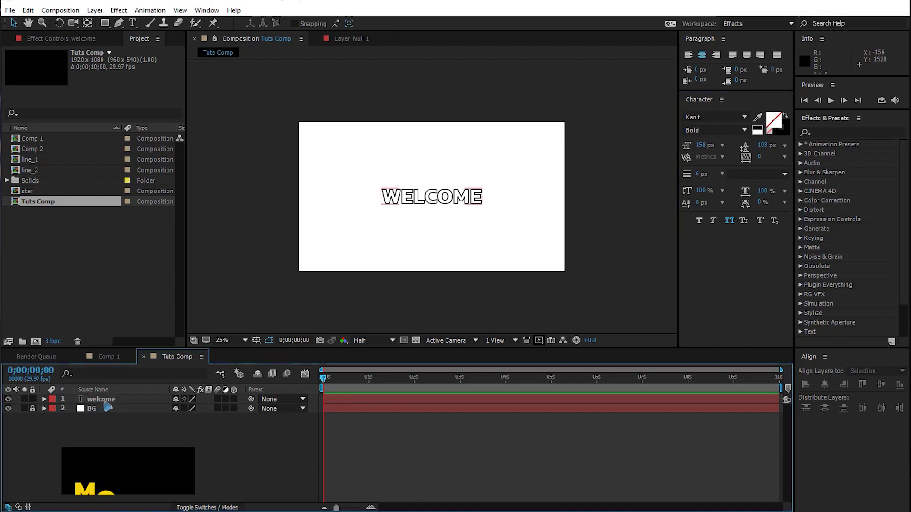
pyautogui.doubleClick(123, 401)
pyautogui.write('design')
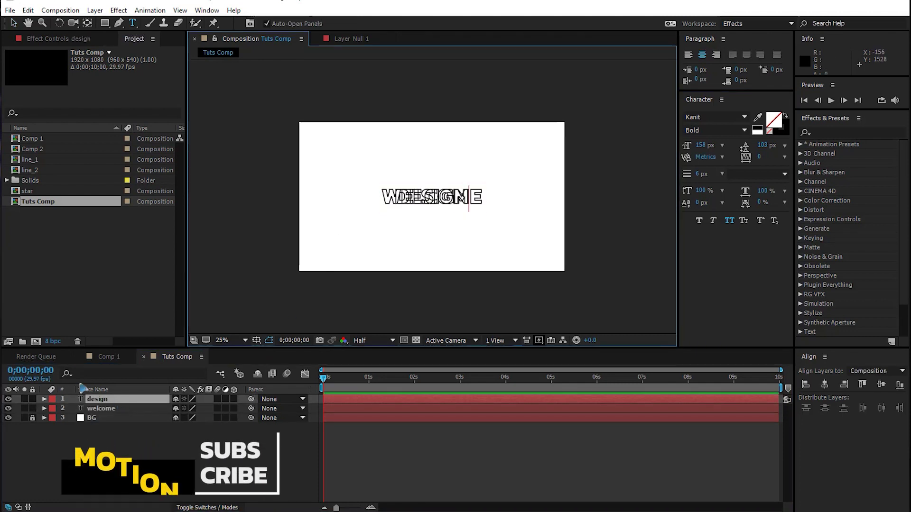
pyautogui.click(14, 23)
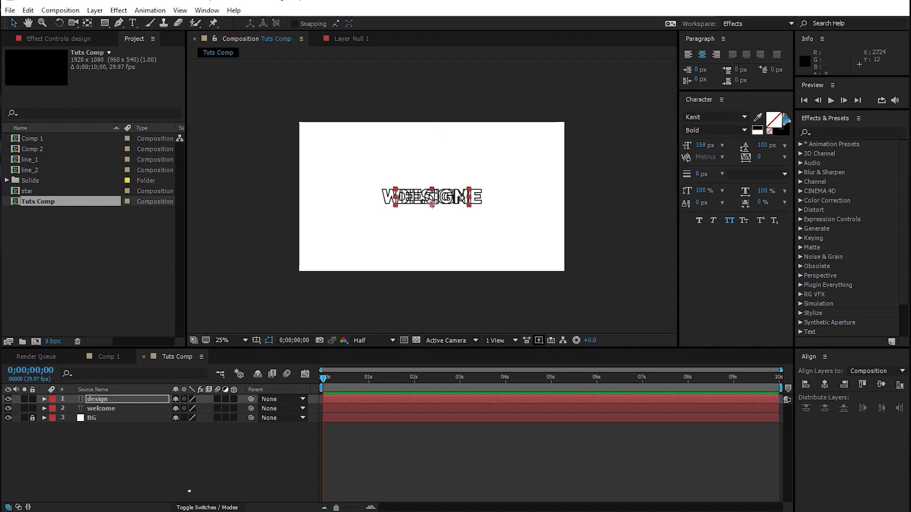
# - Give the DESIGN text a solid black fill without a stroke and enlarge it to almost the composition's width
pyautogui.click(786, 116)
pyautogui.moveTo(472, 201); pyautogui.dragTo(539, 195)
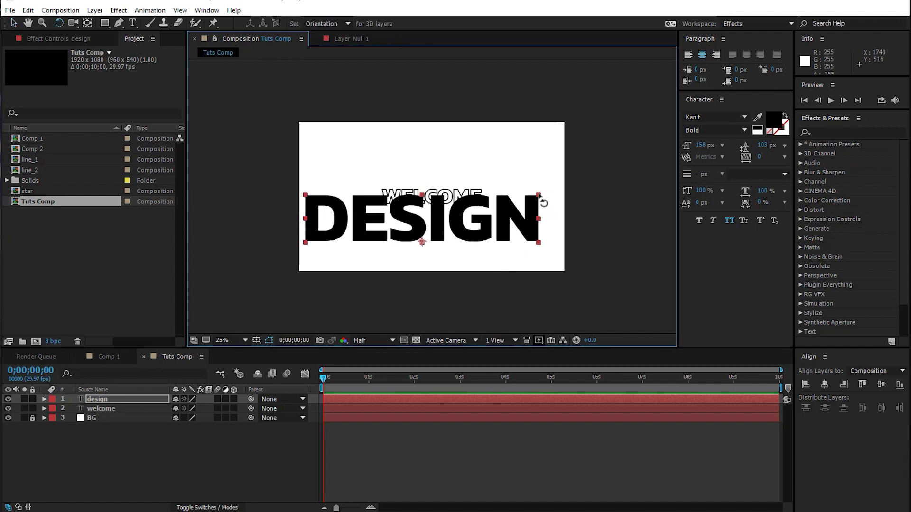
# - Rotate the DESIGN text 90° counterclockwise and fit it along the composition's left edge with the letter D at the bottom
pyautogui.moveTo(541, 198); pyautogui.dragTo(347, 123)
pyautogui.press('v')
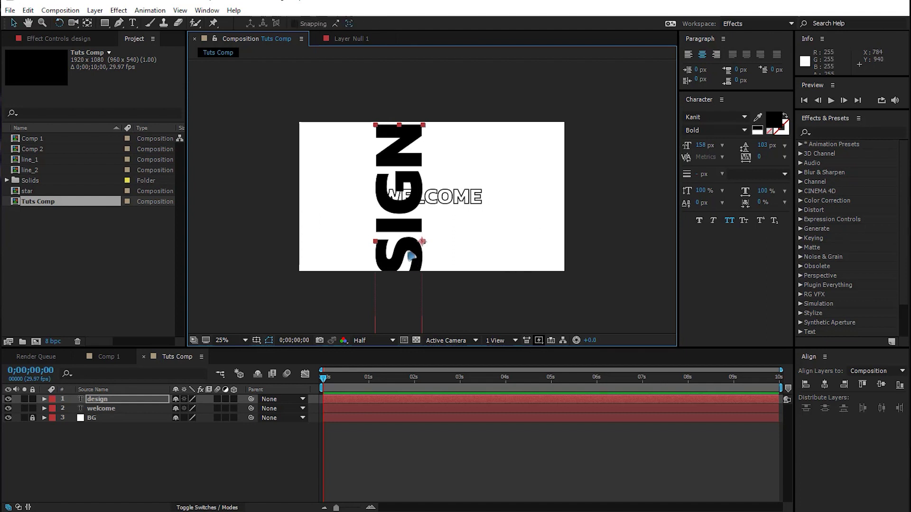
pyautogui.moveTo(414, 252); pyautogui.dragTo(338, 155)
pyautogui.moveTo(348, 269); pyautogui.dragTo(346, 241)
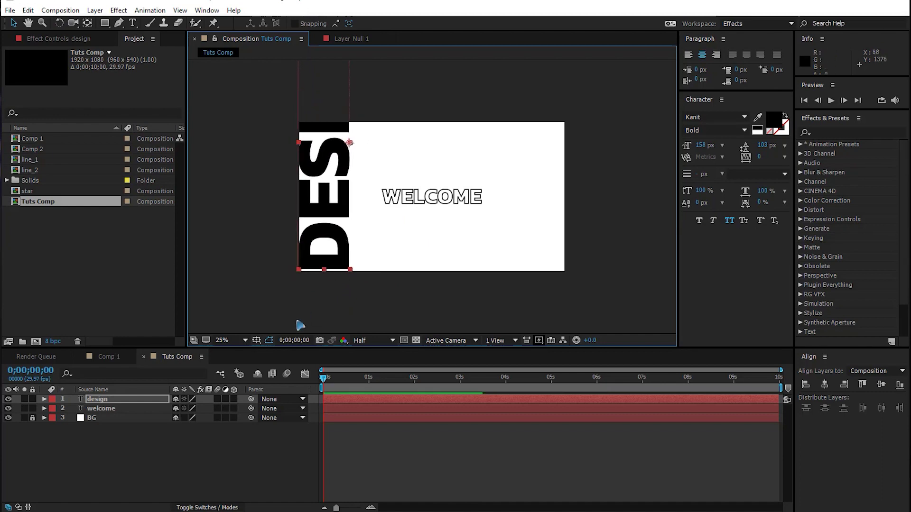
# - Turn the design and welcome text layers into 3D layers
pyautogui.keyDown('shift'); pyautogui.click(227, 409); pyautogui.keyUp('shift')
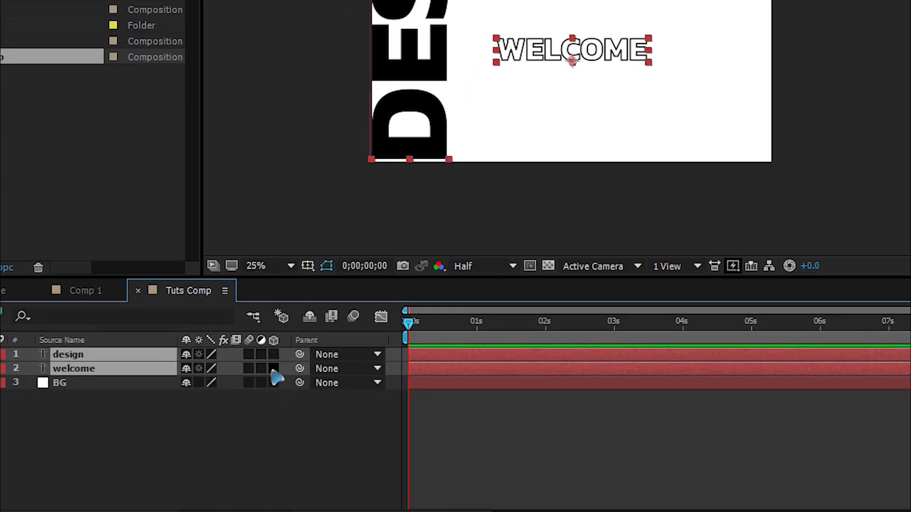
pyautogui.click(273, 369)
pyautogui.click(192, 441)
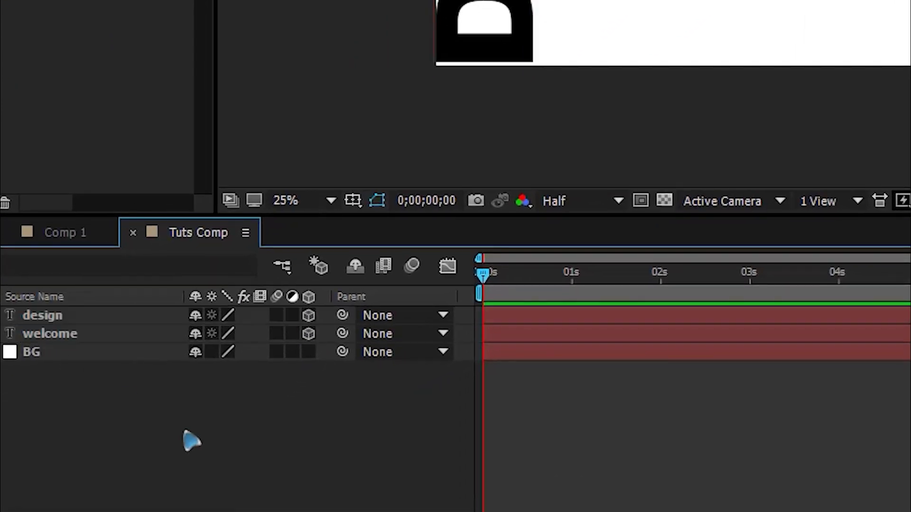
# - Add a new camera layer to the composition with the offered camera settings
pyautogui.click(95, 10)
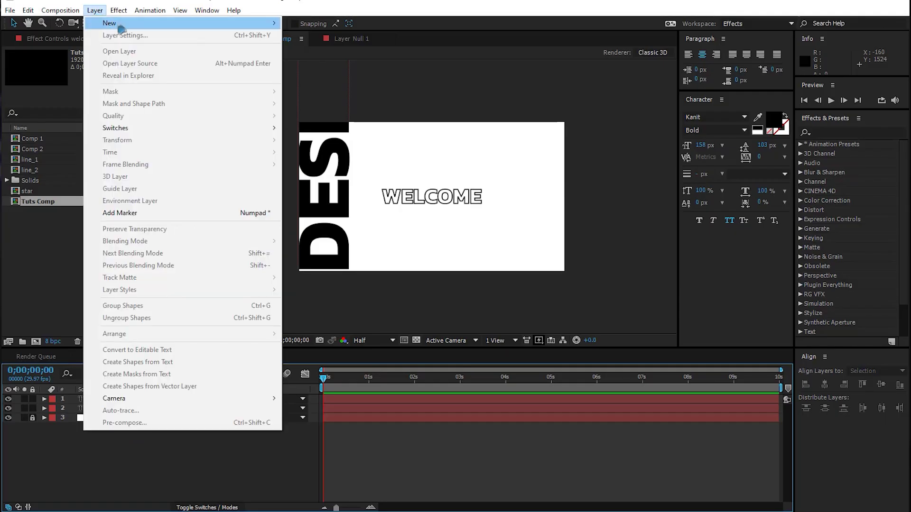
pyautogui.moveTo(266, 22)
pyautogui.click(339, 60)
pyautogui.click(597, 392)
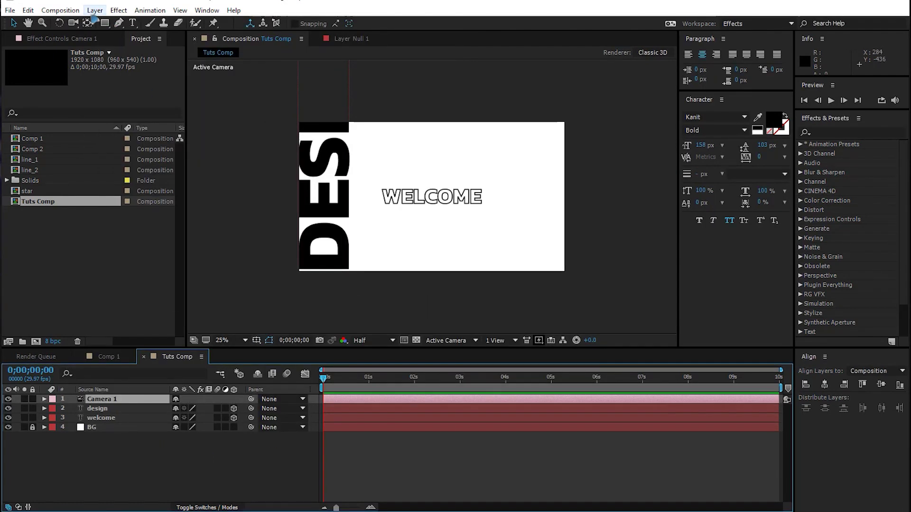
# - Add a null object as a 3D layer and parent Camera 1 to it
pyautogui.click(95, 10)
pyautogui.moveTo(266, 23)
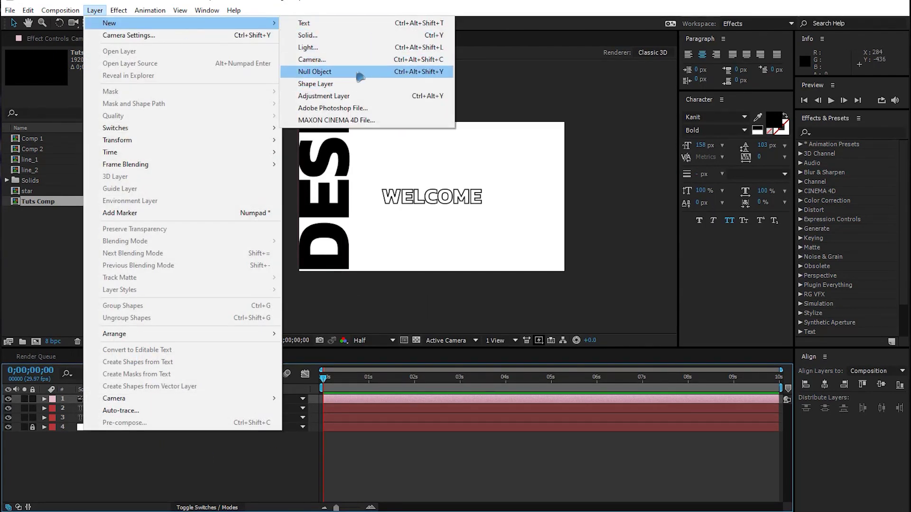
pyautogui.click(360, 76)
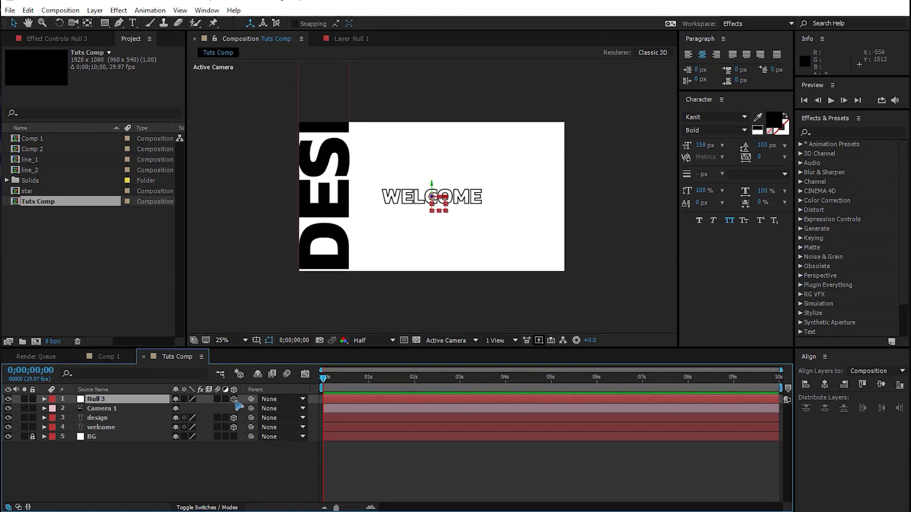
pyautogui.click(114, 409)
pyautogui.moveTo(252, 409); pyautogui.dragTo(118, 400)
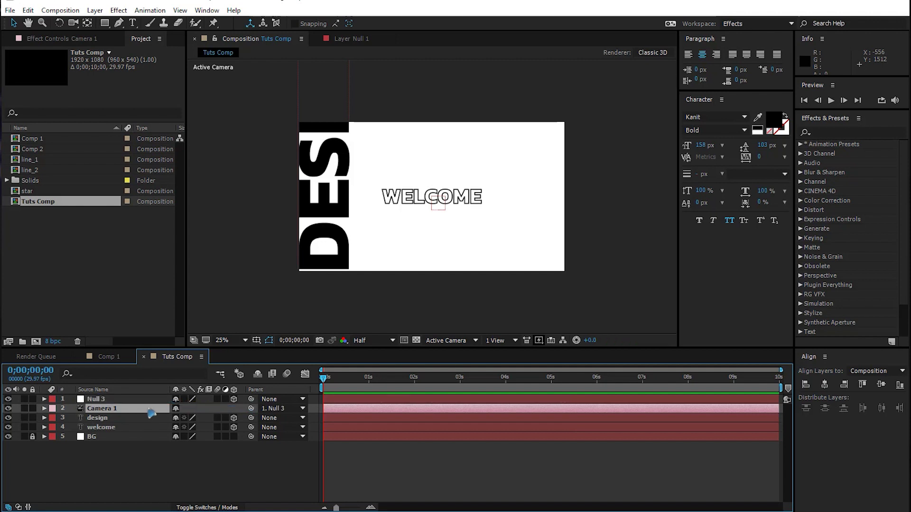
# - Try shifting the null's X position to test the camera movement, and undo the shift
pyautogui.click(112, 400)
pyautogui.press('p')
pyautogui.moveTo(181, 410); pyautogui.dragTo(226, 411)
pyautogui.hotkey('ctrl', 'z')
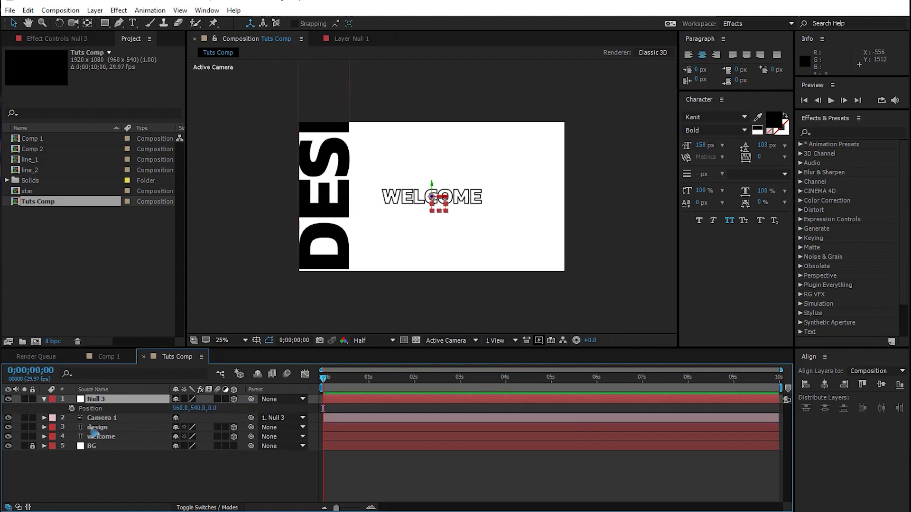
pyautogui.click(44, 400)
pyautogui.click(126, 478)
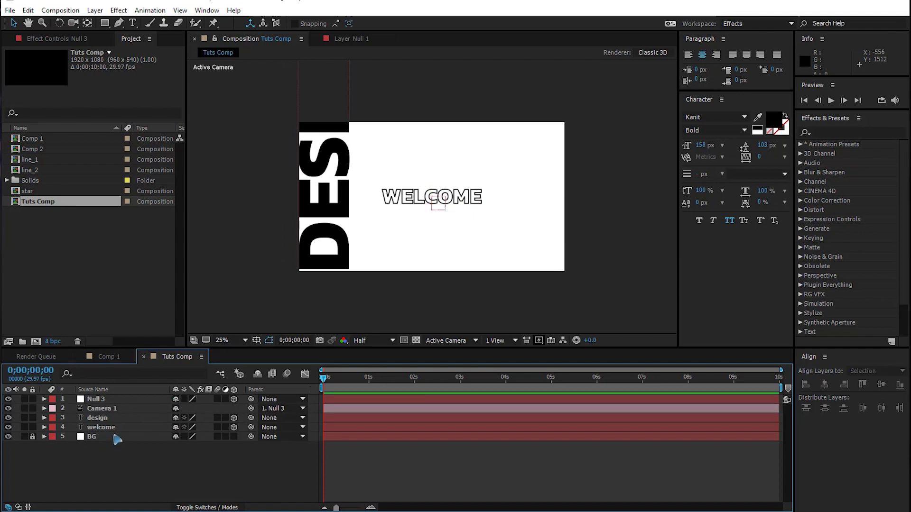
# - Keyframe the null's Position from Y 1625 at the start to 960, 540, 0 at about 20 frames, and preview it
pyautogui.click(98, 399)
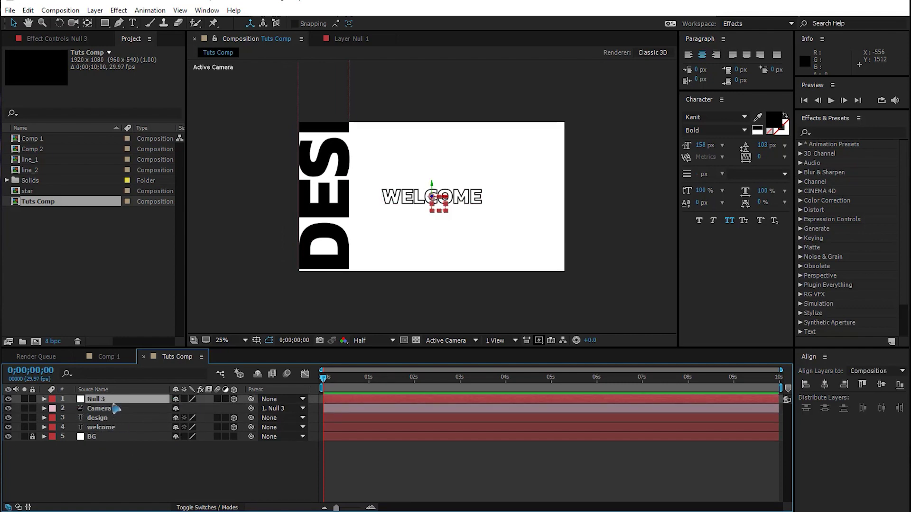
pyautogui.press('p')
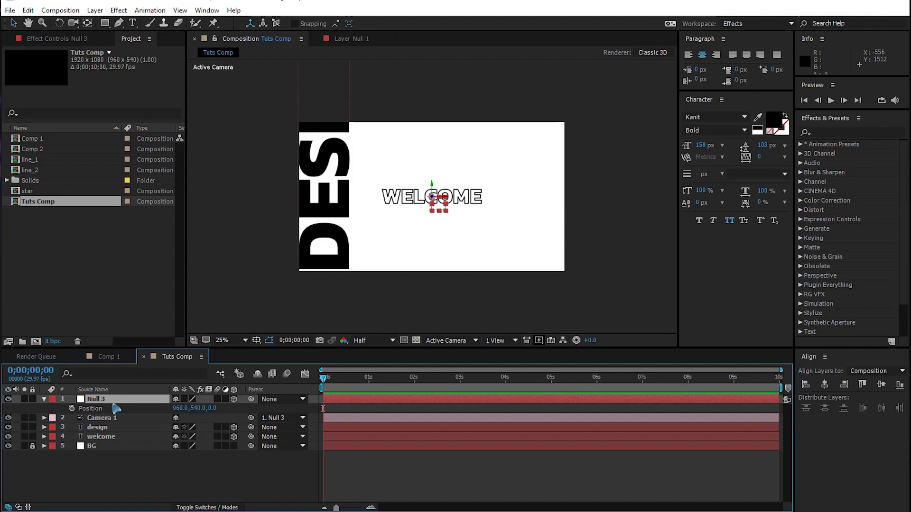
pyautogui.click(71, 408)
pyautogui.hotkey('shift', 'pageup')
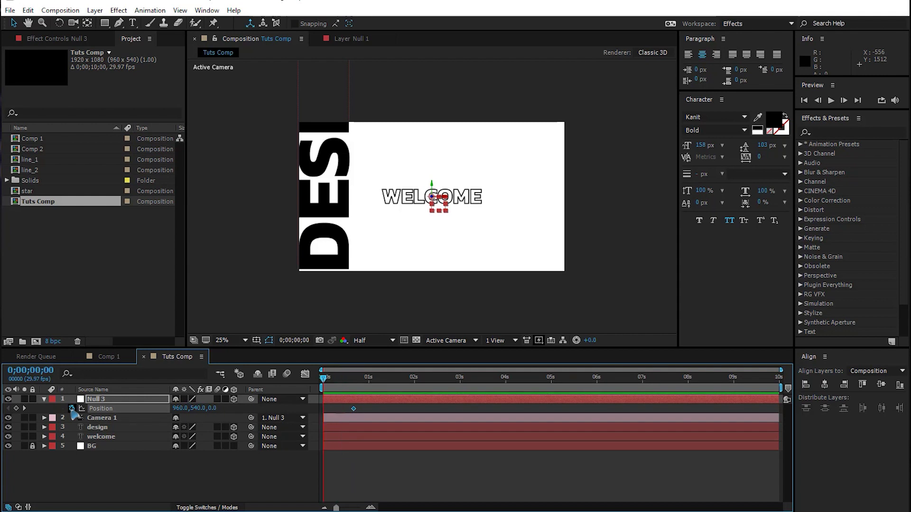
pyautogui.moveTo(195, 409); pyautogui.dragTo(756, 444)
pyautogui.press('space')
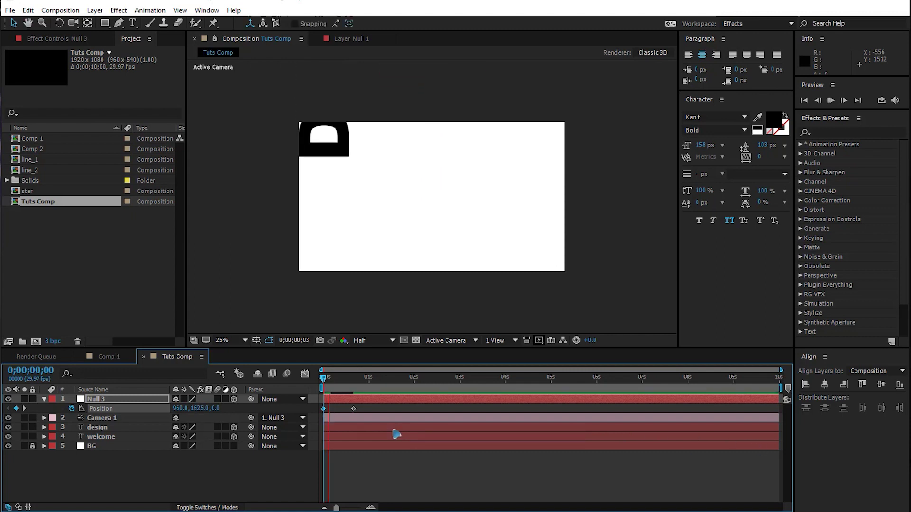
pyautogui.press('space')
# - Apply Easy Ease to both Position keyframes of the null
pyautogui.moveTo(382, 408); pyautogui.dragTo(343, 412)
pyautogui.click(323, 409)
pyautogui.rightClick(323, 408)
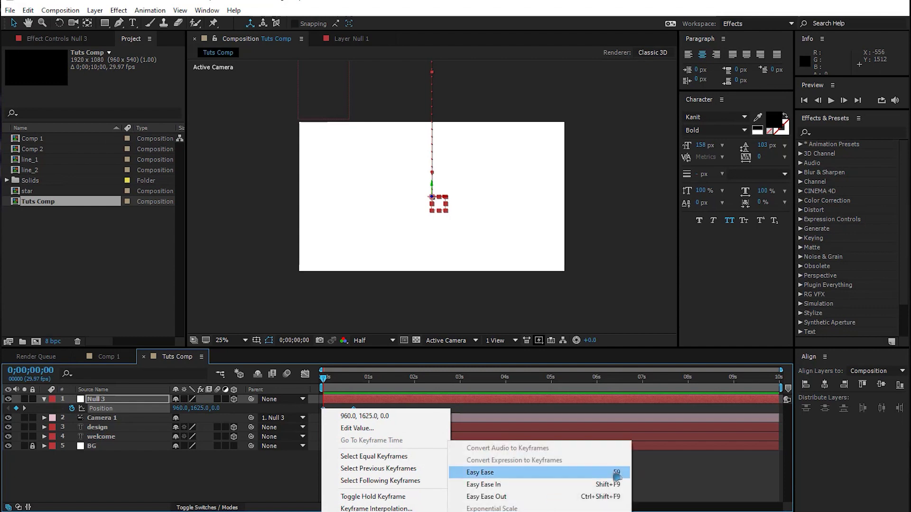
pyautogui.click(573, 474)
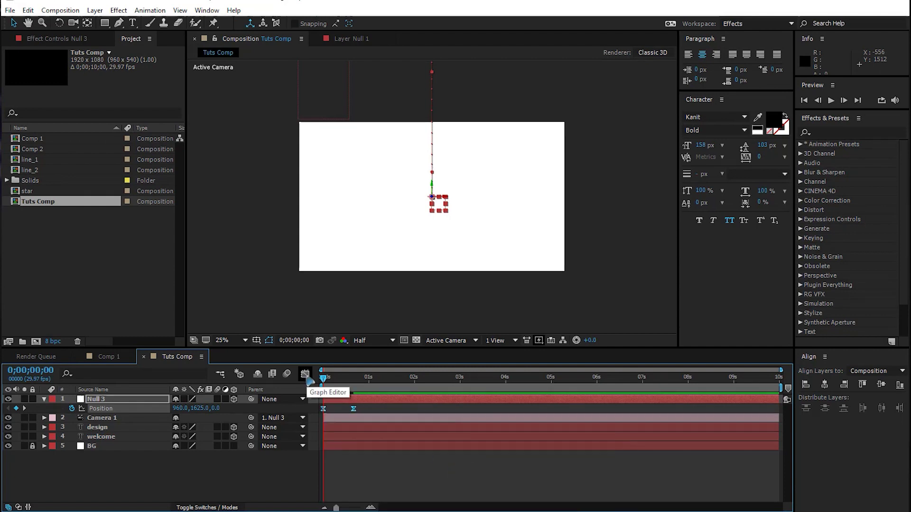
# - Lengthen the incoming ease of the null's last Position keyframe in the speed graph and preview the camera move
pyautogui.click(305, 374)
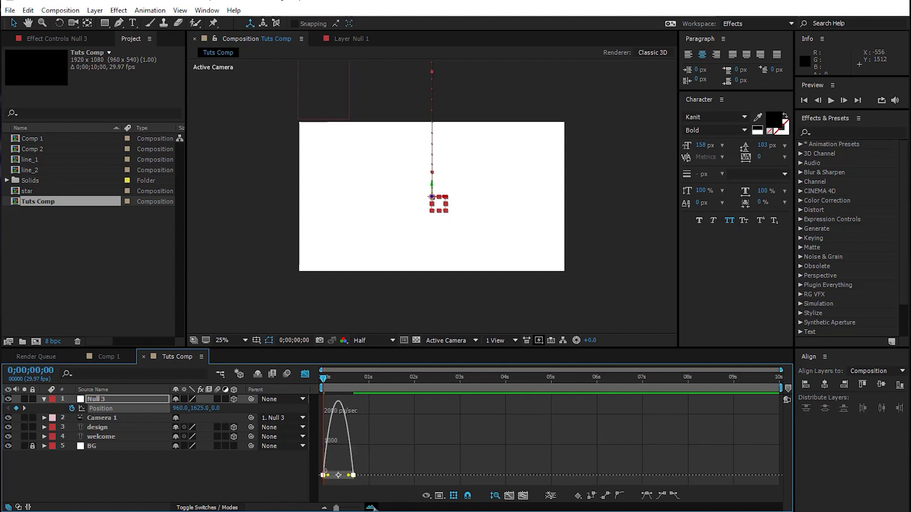
pyautogui.click(371, 507)
pyautogui.moveTo(424, 475); pyautogui.dragTo(383, 476)
pyautogui.press('space')
pyautogui.press('space')
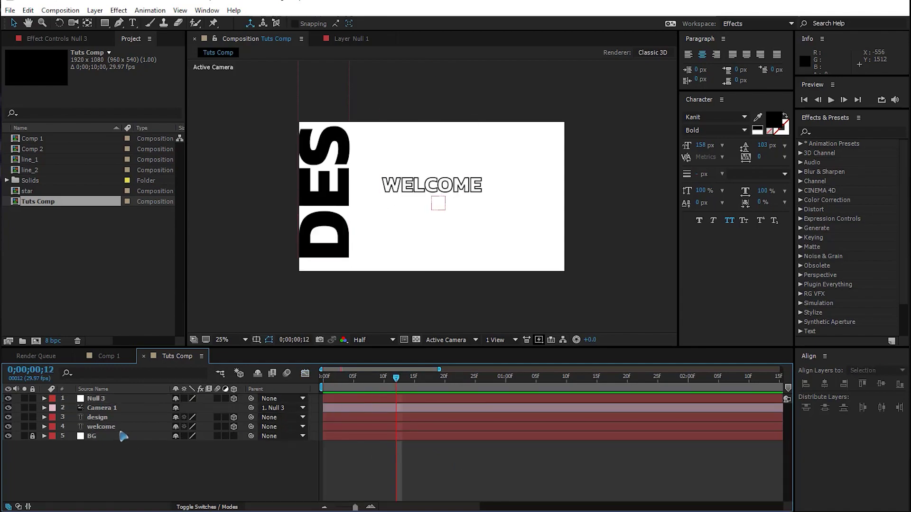
# - Add a Position text animator to the welcome layer and set its Position to 0, -169
pyautogui.click(133, 430)
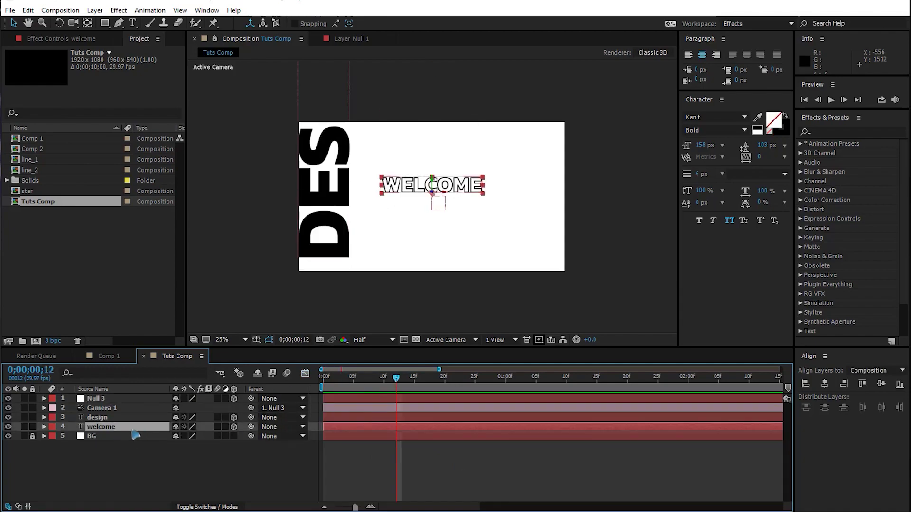
pyautogui.click(44, 426)
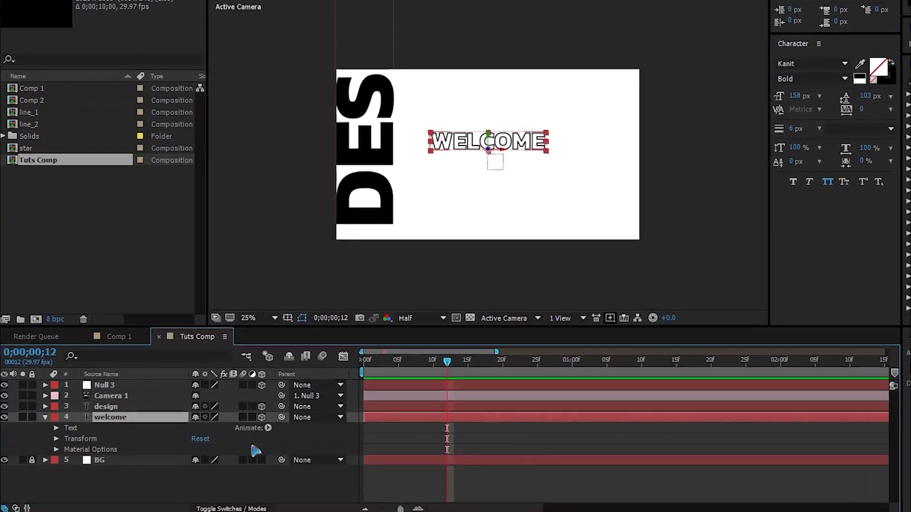
pyautogui.click(278, 426)
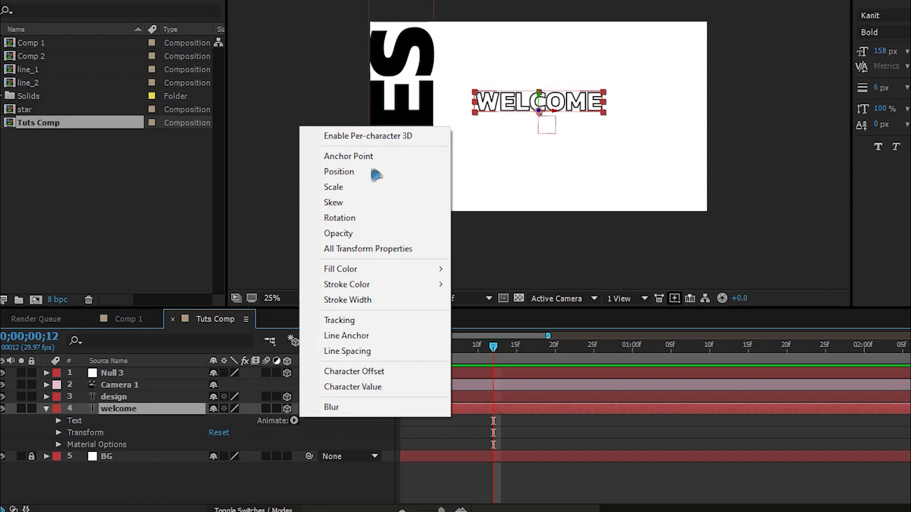
pyautogui.click(339, 171)
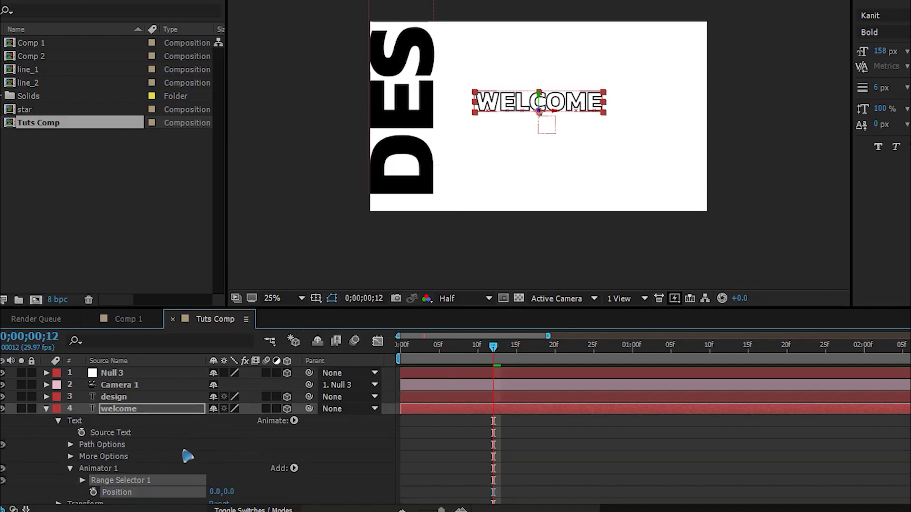
pyautogui.scroll(-2, 194, 448)
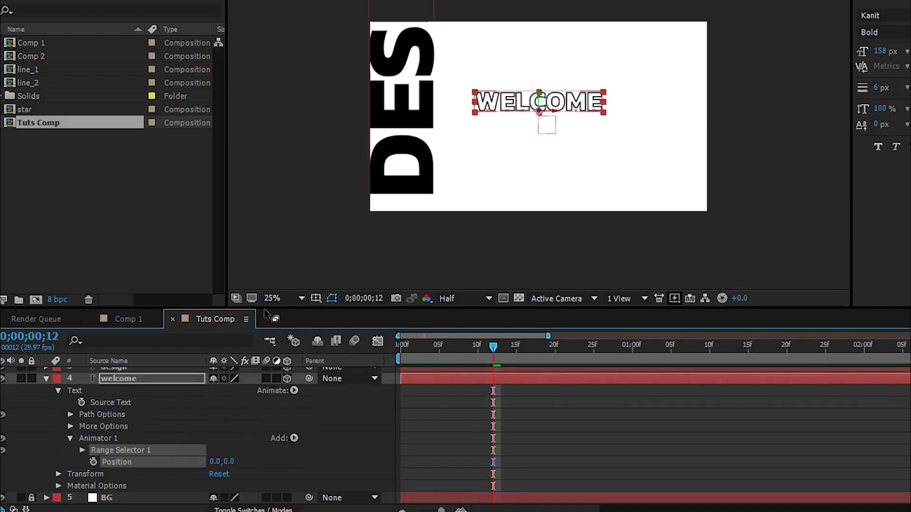
pyautogui.moveTo(271, 308); pyautogui.dragTo(270, 283)
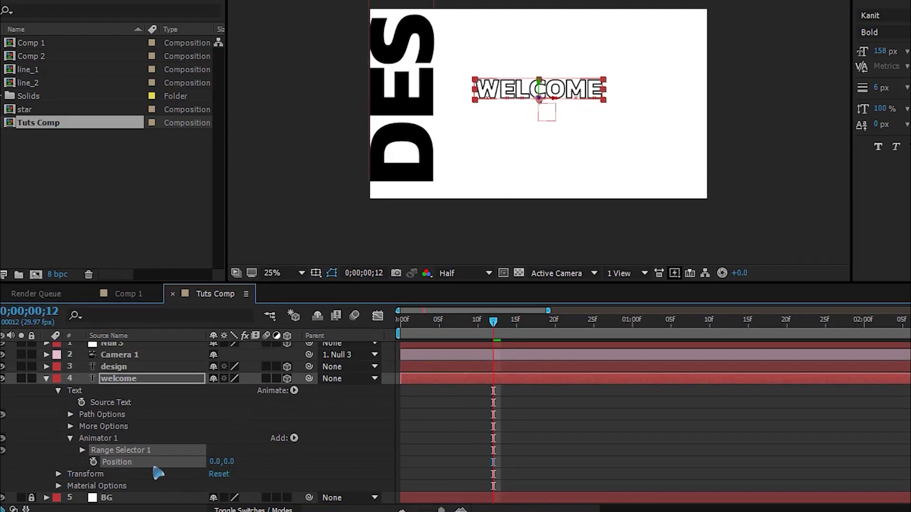
pyautogui.moveTo(233, 466); pyautogui.dragTo(113, 460)
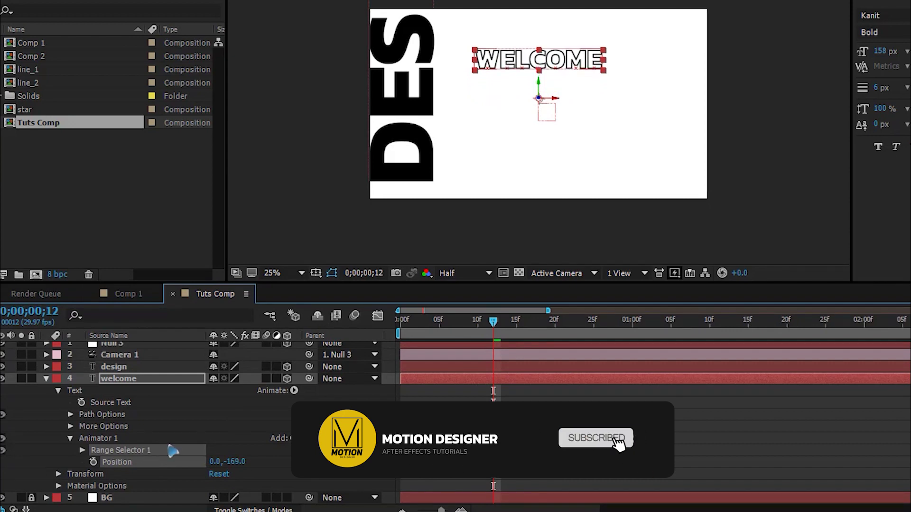
# - Set the Shape of the welcome animator's Range Selector to Ramp Up in its advanced options
pyautogui.click(82, 450)
pyautogui.scroll(-2, 85, 453)
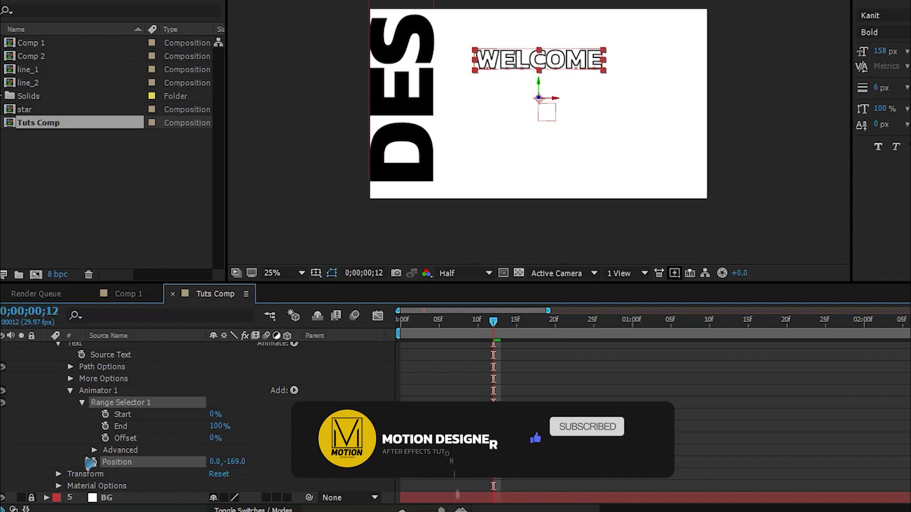
pyautogui.click(94, 451)
pyautogui.scroll(-3, 76, 457)
pyautogui.click(147, 453)
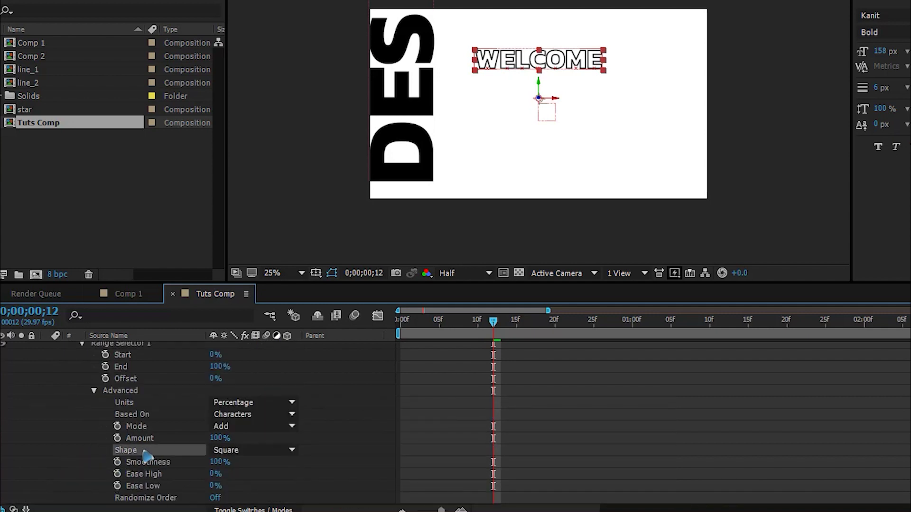
pyautogui.click(256, 449)
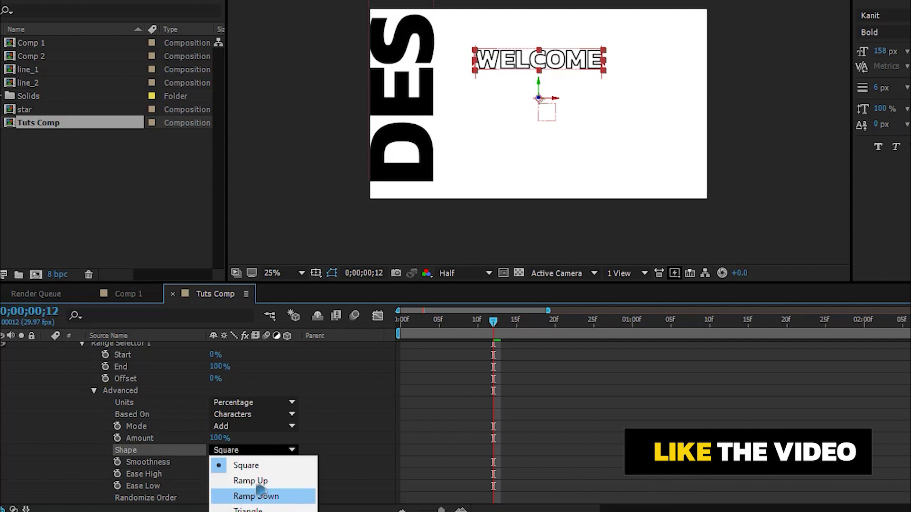
pyautogui.click(262, 480)
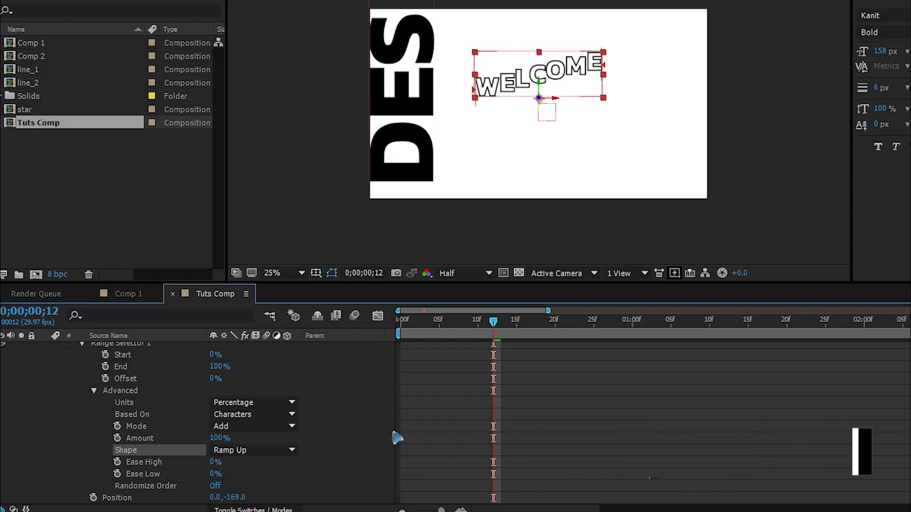
# - Keyframe the Range Selector's Offset from -100% at the first frame to 100% at frame 20
pyautogui.scroll(1, 374, 429)
pyautogui.moveTo(492, 323); pyautogui.dragTo(463, 331)
pyautogui.press('Home')
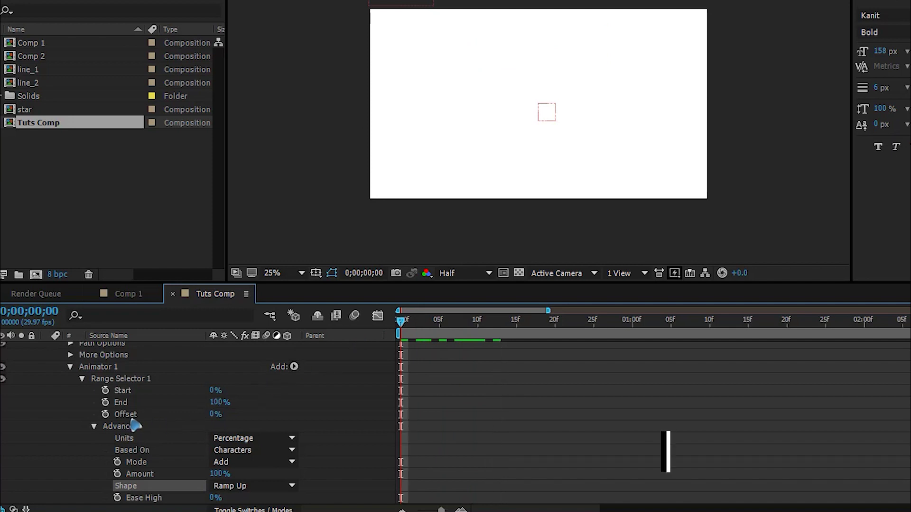
pyautogui.moveTo(218, 415); pyautogui.dragTo(83, 419)
pyautogui.click(106, 414)
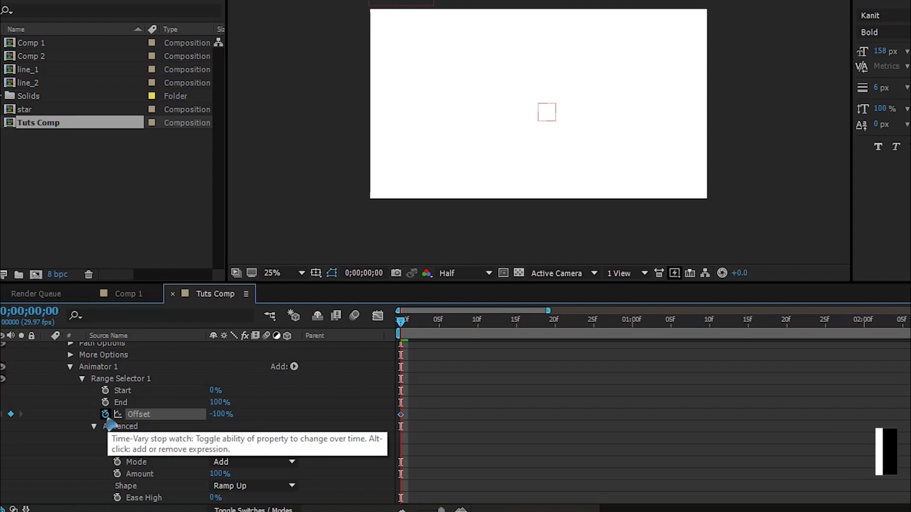
pyautogui.hotkey('shift', 'pagedown')
pyautogui.hotkey('shift', 'pagedown')
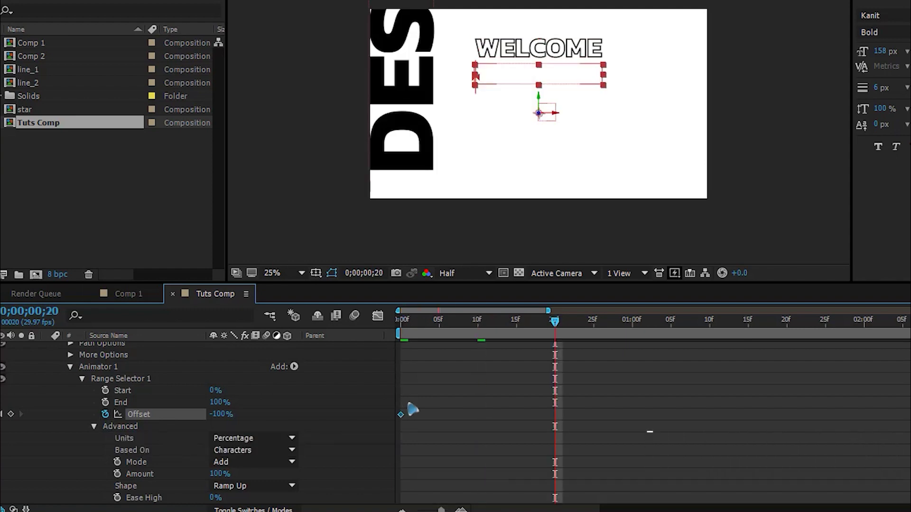
pyautogui.moveTo(215, 416); pyautogui.dragTo(477, 426)
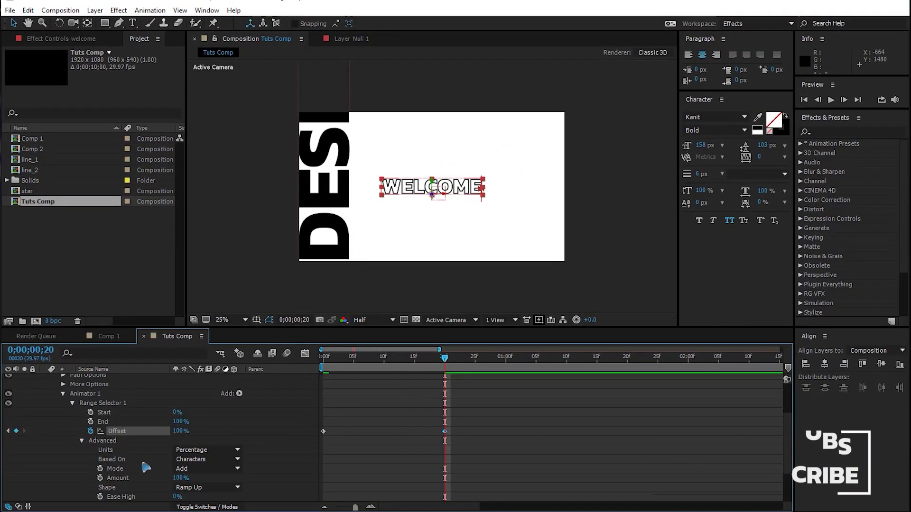
# - Set the Range Selector's Ease High to 40% and Ease Low to 60%, and preview the text animation
pyautogui.scroll(-1, 302, 431)
pyautogui.click(287, 436)
pyautogui.scroll(-1, 287, 435)
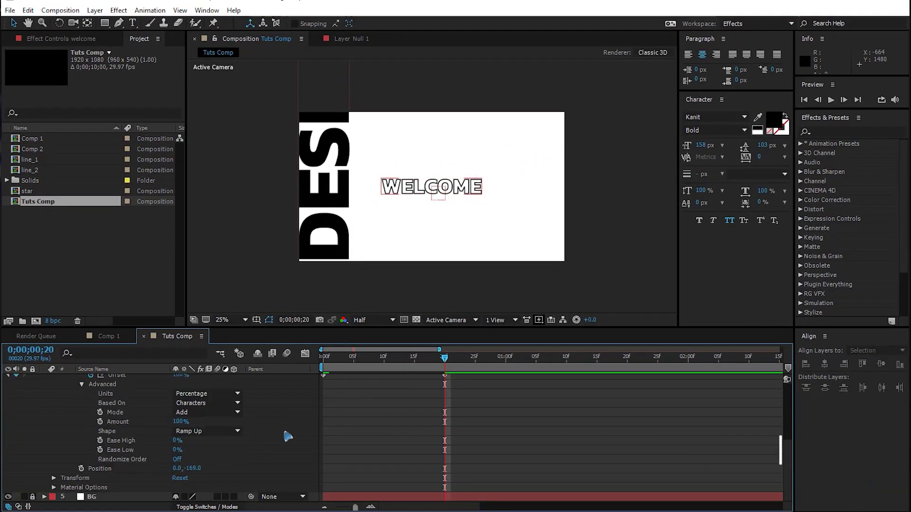
pyautogui.click(126, 442)
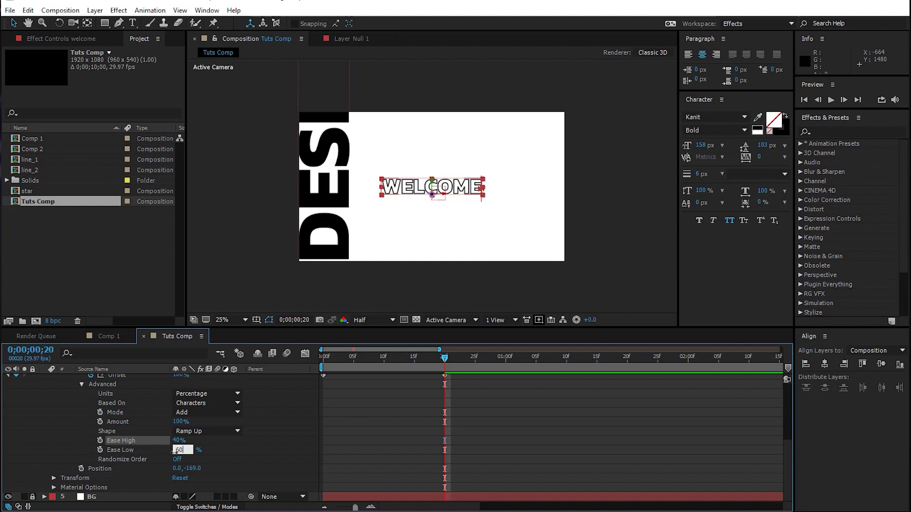
pyautogui.click(180, 450)
pyautogui.write('60')
pyautogui.press('Return')
pyautogui.press('space')
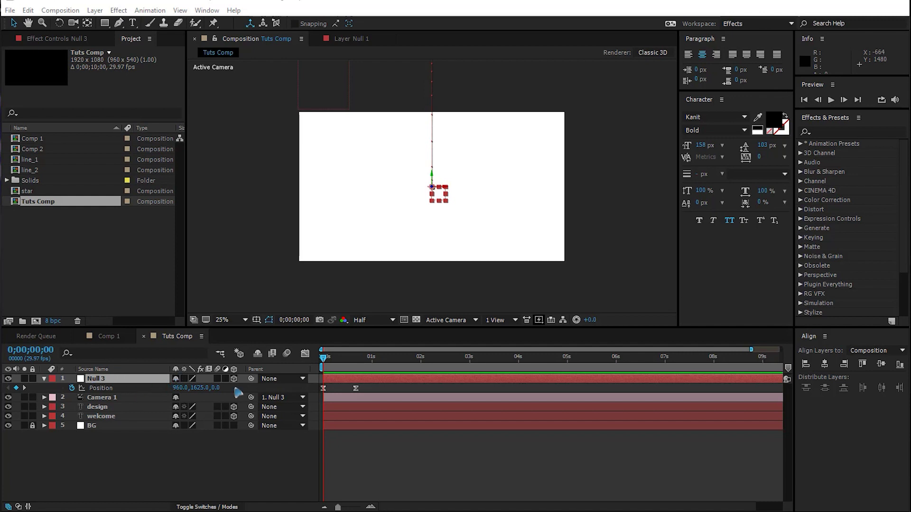
# - Hold the null's Position with a keyframe at about 1;20, and keyframe it to 2438, 540, 0 at 0;00;02;10
pyautogui.moveTo(325, 360); pyautogui.dragTo(366, 371)
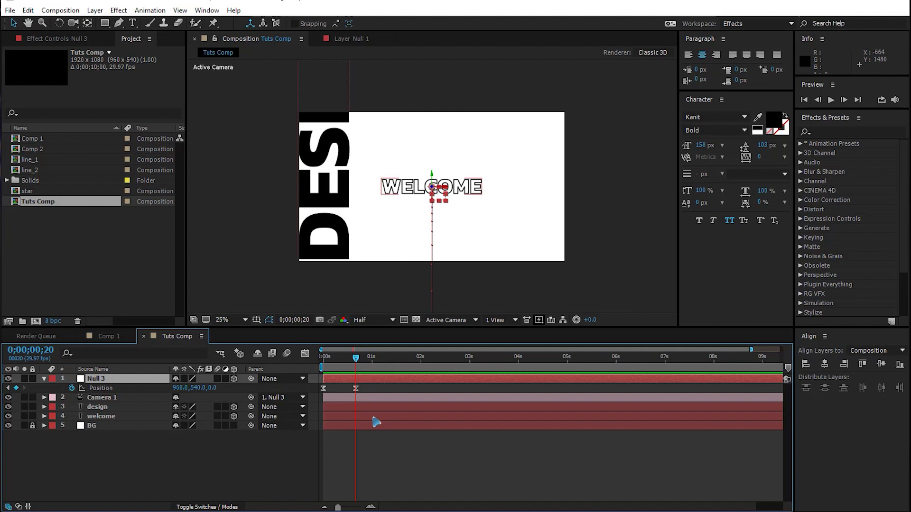
pyautogui.click(17, 388)
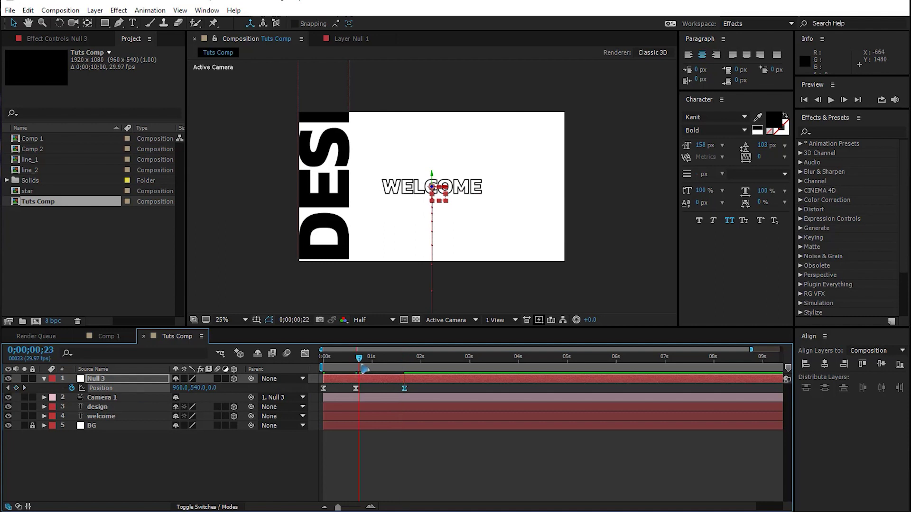
pyautogui.moveTo(378, 375); pyautogui.dragTo(410, 378)
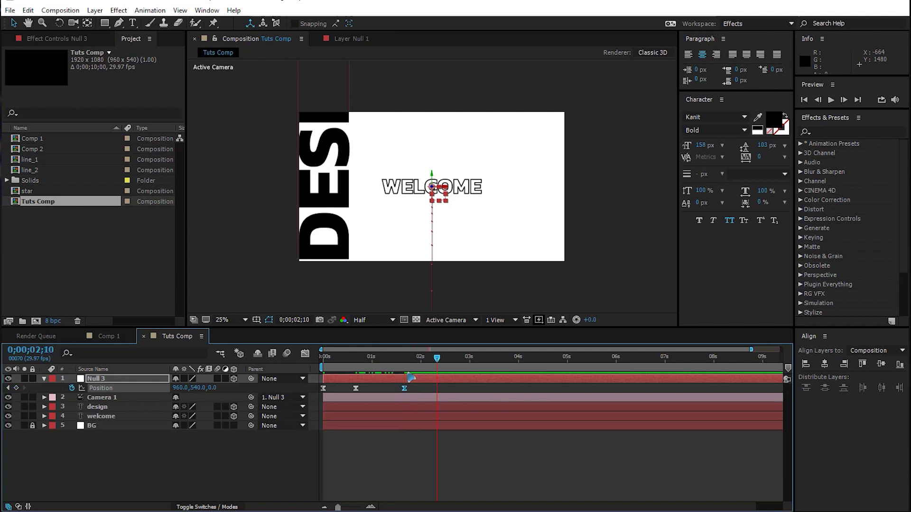
pyautogui.moveTo(178, 388); pyautogui.dragTo(237, 387)
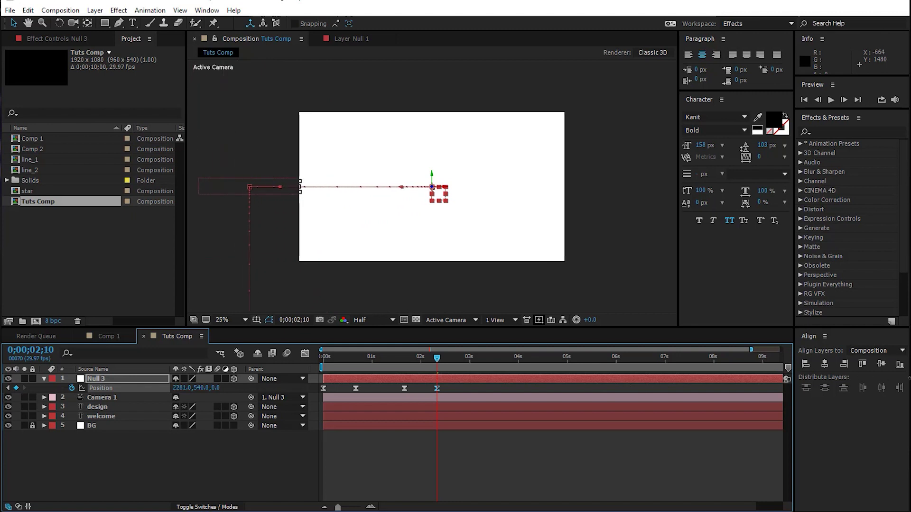
pyautogui.moveTo(909, 378); pyautogui.dragTo(910, 378)
pyautogui.click(112, 451)
# - Duplicate the welcome text layer into the centre of the current camera view and give it a solid black fill without stroke
pyautogui.click(112, 418)
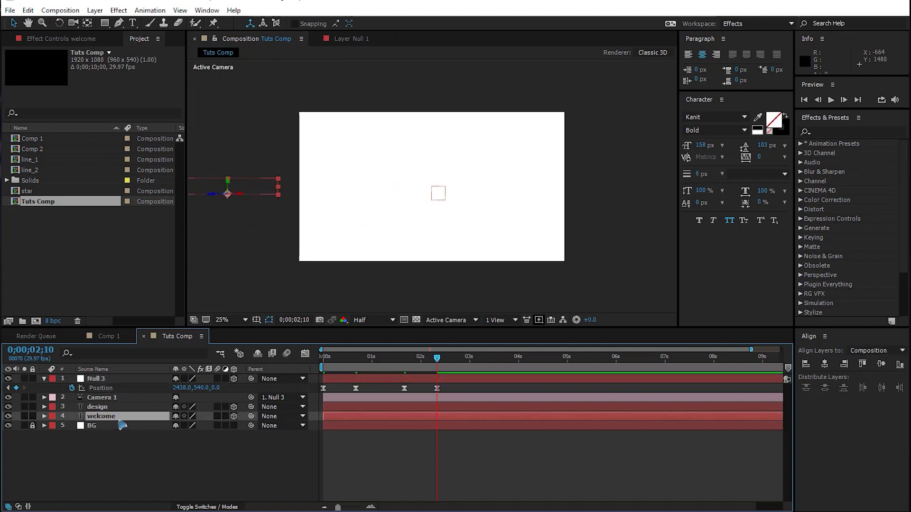
pyautogui.hotkey('ctrl', 'd')
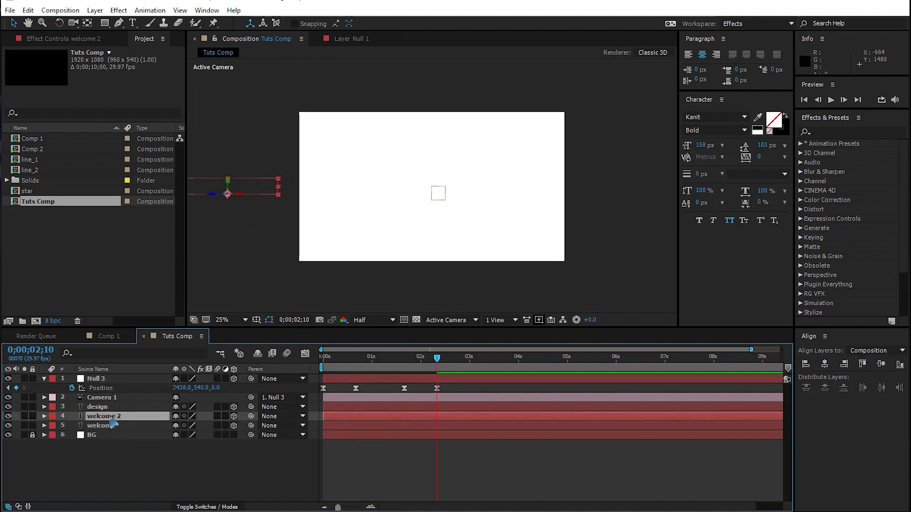
pyautogui.moveTo(254, 193); pyautogui.dragTo(462, 192)
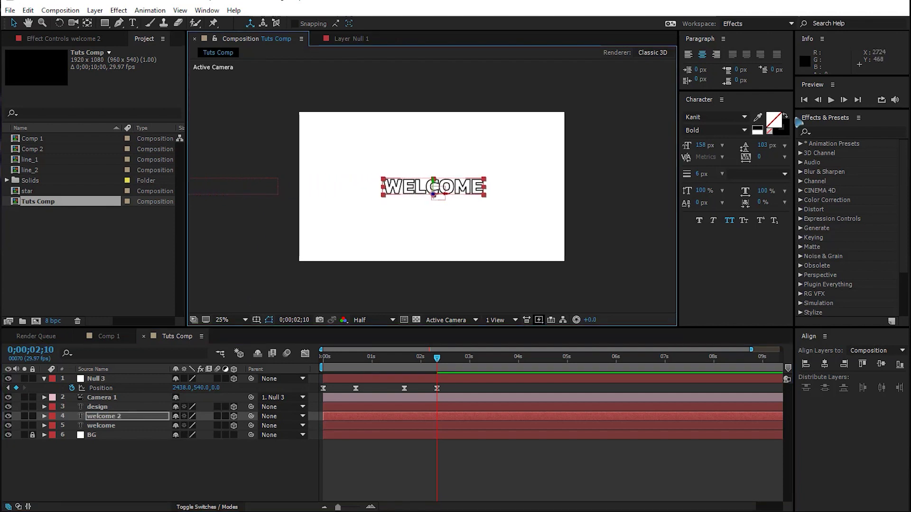
pyautogui.click(784, 116)
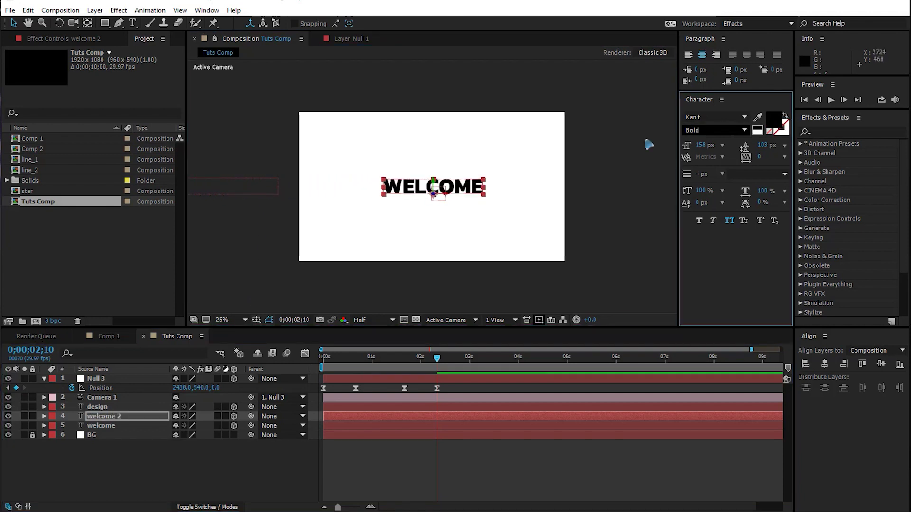
# - Change the duplicated text to MOTION and move it slightly up
pyautogui.doubleClick(449, 189)
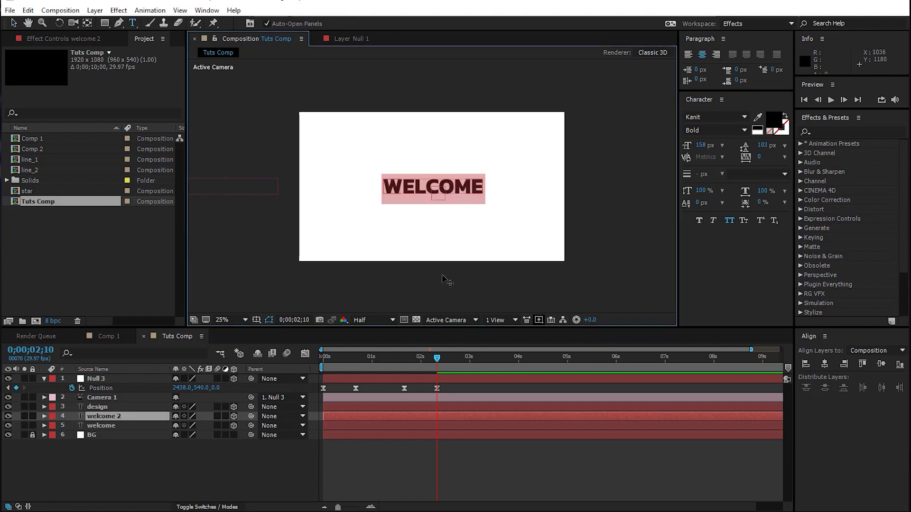
pyautogui.write('MOTION')
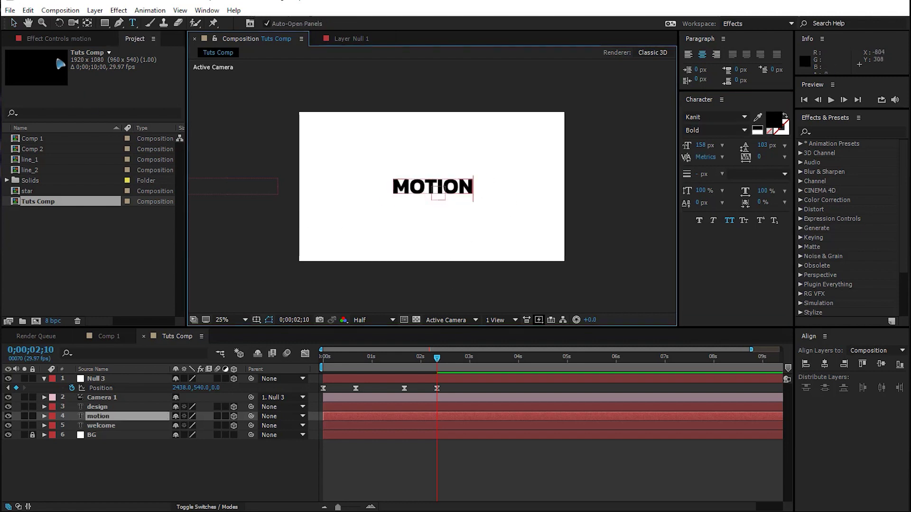
pyautogui.click(14, 23)
pyautogui.moveTo(462, 191); pyautogui.dragTo(461, 175)
# - Duplicate the MOTION text just below itself, change the copy to DESIGNER, and swap its fill and stroke for an outlined look
pyautogui.hotkey('ctrl', 'd')
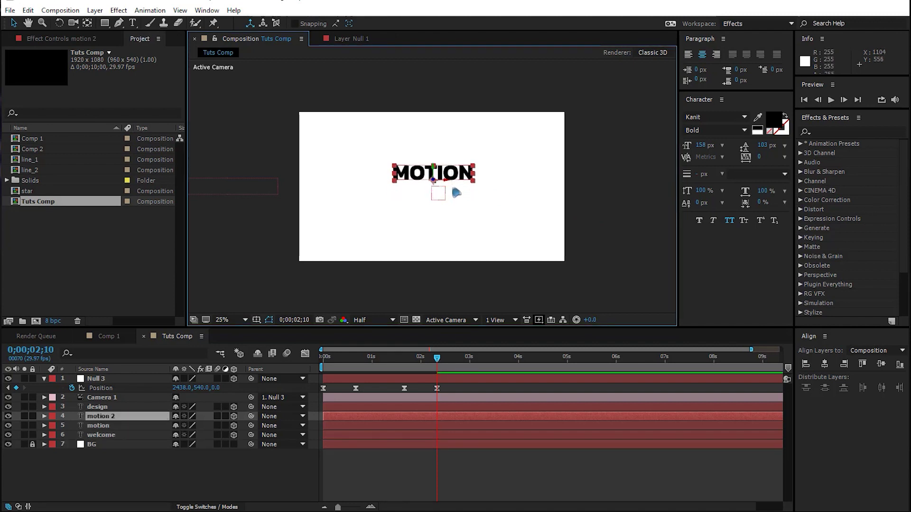
pyautogui.moveTo(451, 180); pyautogui.dragTo(456, 198)
pyautogui.doubleClick(455, 197)
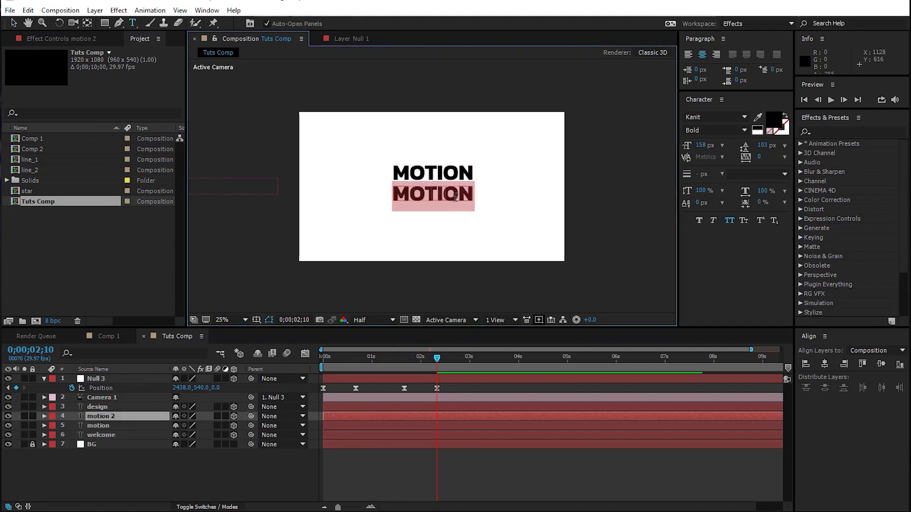
pyautogui.write('DESIGNER')
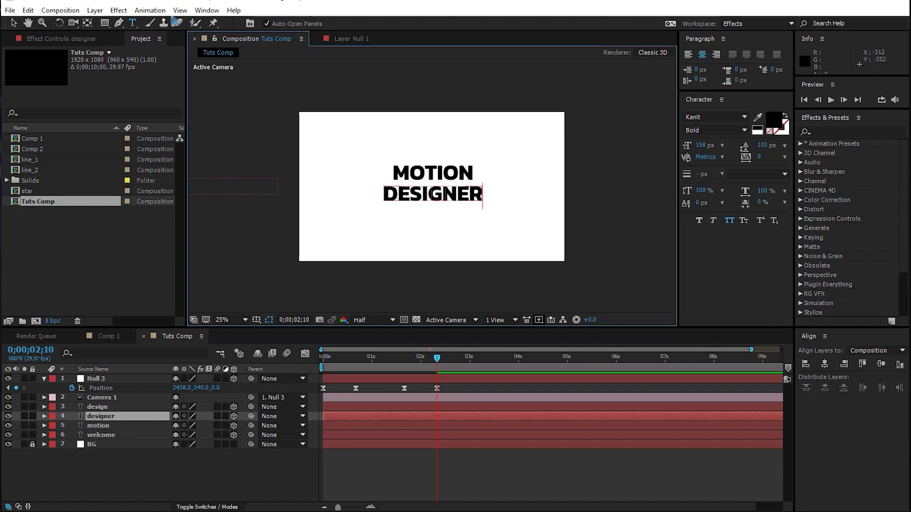
pyautogui.click(13, 23)
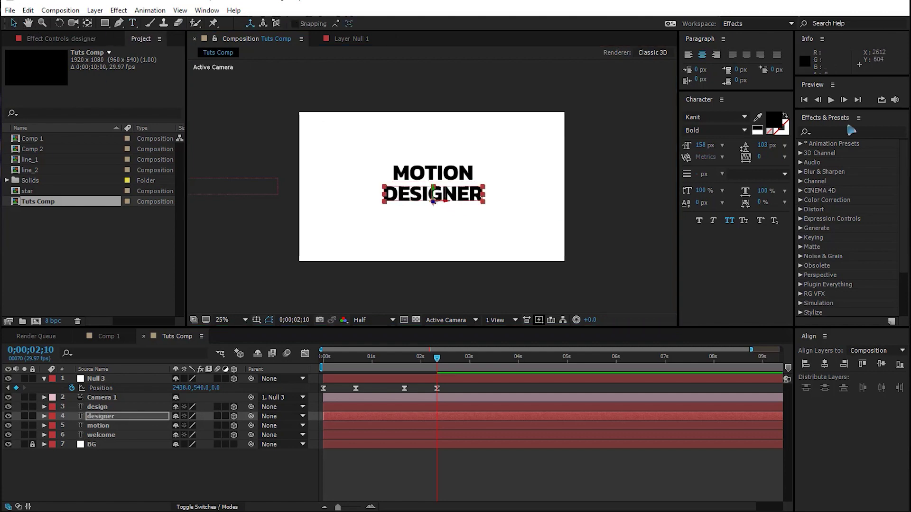
pyautogui.click(785, 117)
pyautogui.scroll(2, 459, 195)
pyautogui.click(446, 237)
# - Open Comp 1 and preview its opening as a reference, moving the playhead to 0;00;00;16
pyautogui.scroll(-2, 427, 247)
pyautogui.click(382, 358)
pyautogui.click(109, 337)
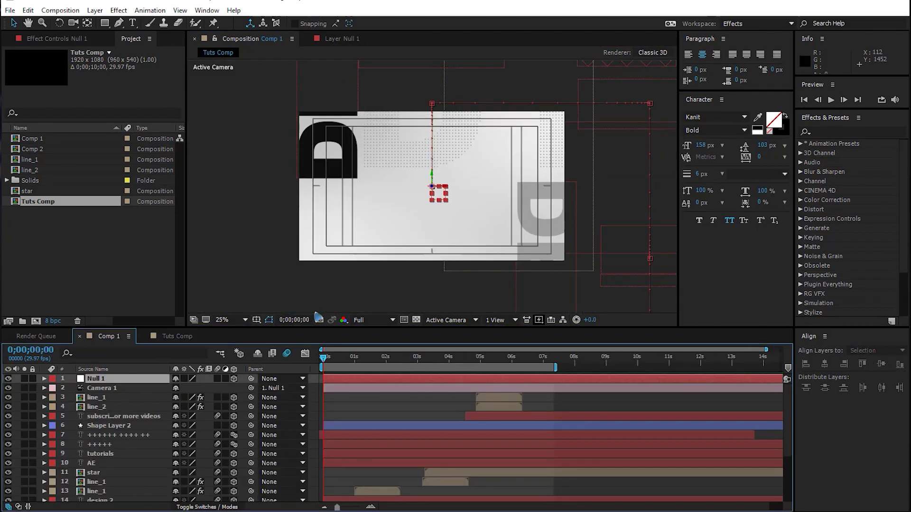
pyautogui.press('space')
pyautogui.press('space')
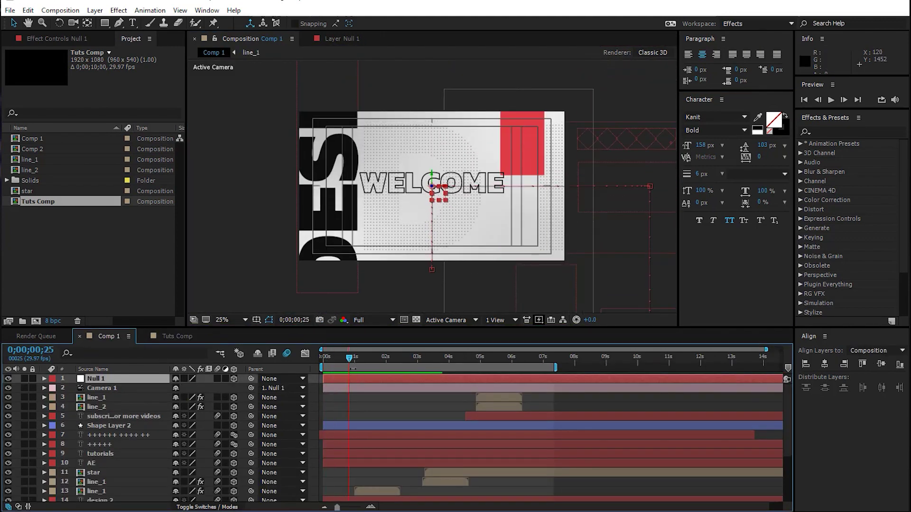
pyautogui.moveTo(348, 360); pyautogui.dragTo(339, 360)
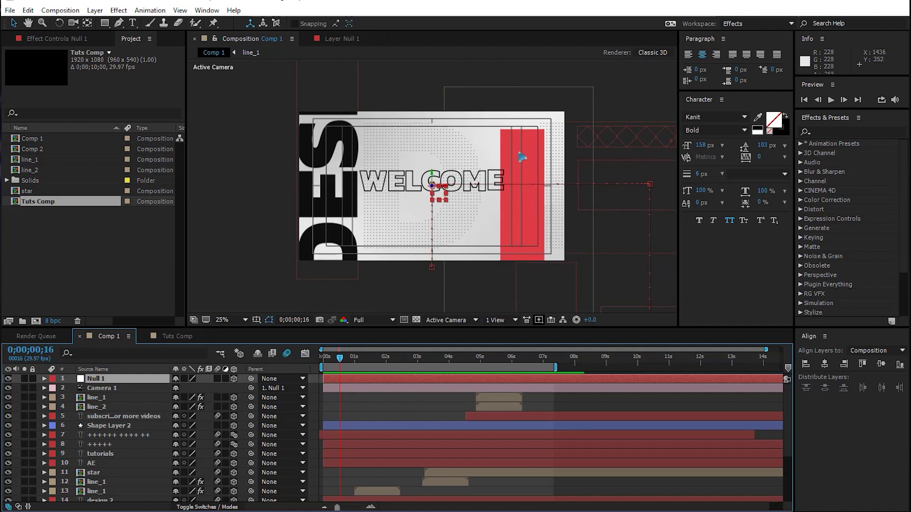
# - Return to Tuts Comp and create a new composition 500 px wide and 1920 px high, lasting 10 seconds
pyautogui.click(184, 336)
pyautogui.click(60, 10)
pyautogui.click(86, 24)
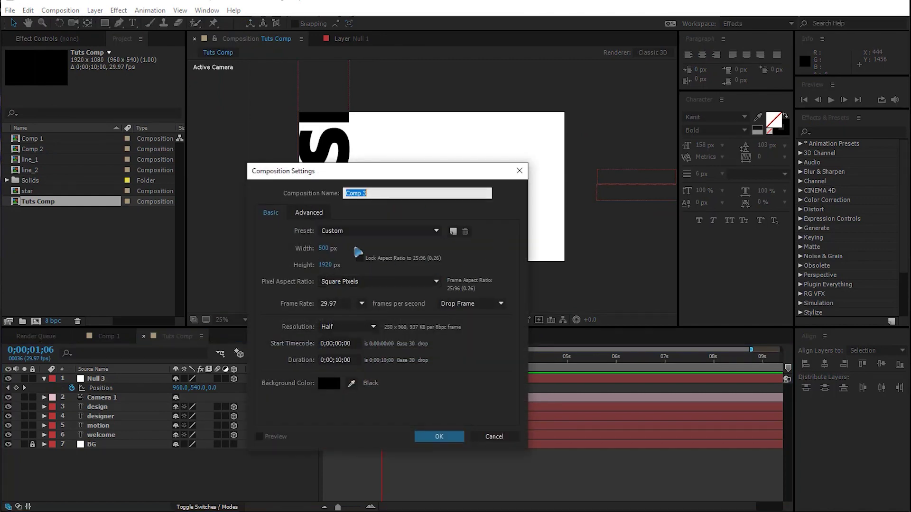
pyautogui.press('Tab')
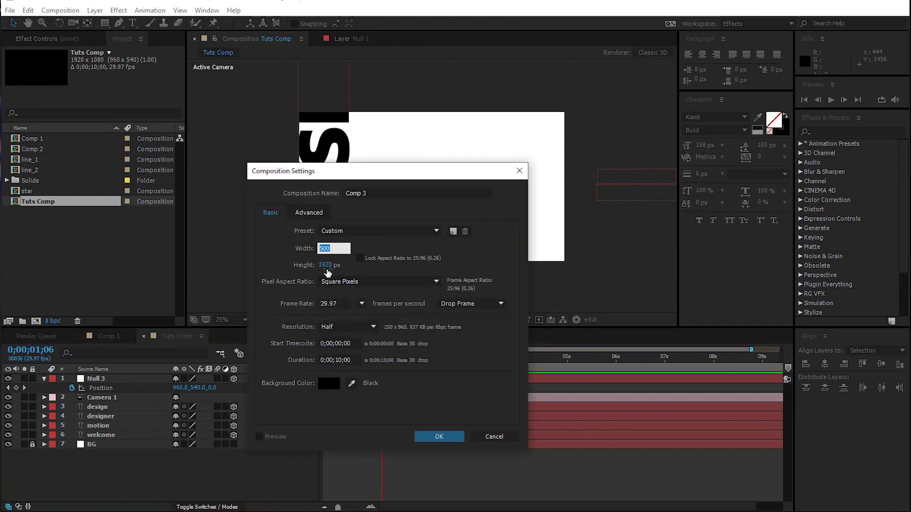
pyautogui.click(324, 267)
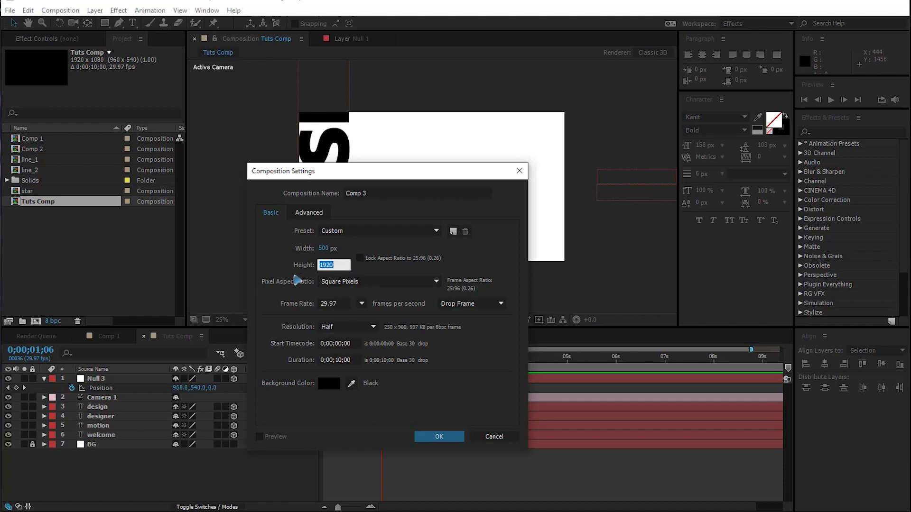
pyautogui.click(433, 439)
# - Draw a straight vertical path with the Pen tool through the middle of Comp 3, from near the bottom up to near the top
pyautogui.click(119, 22)
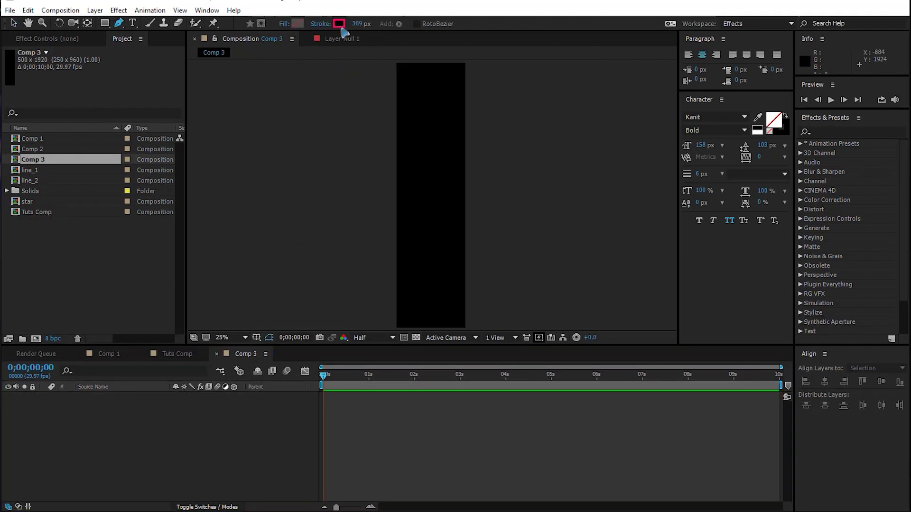
pyautogui.press(',')
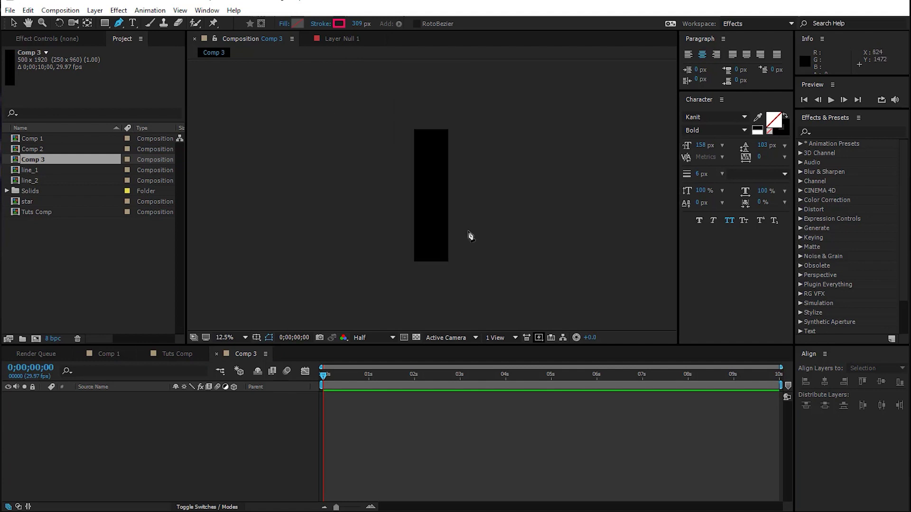
pyautogui.press('.')
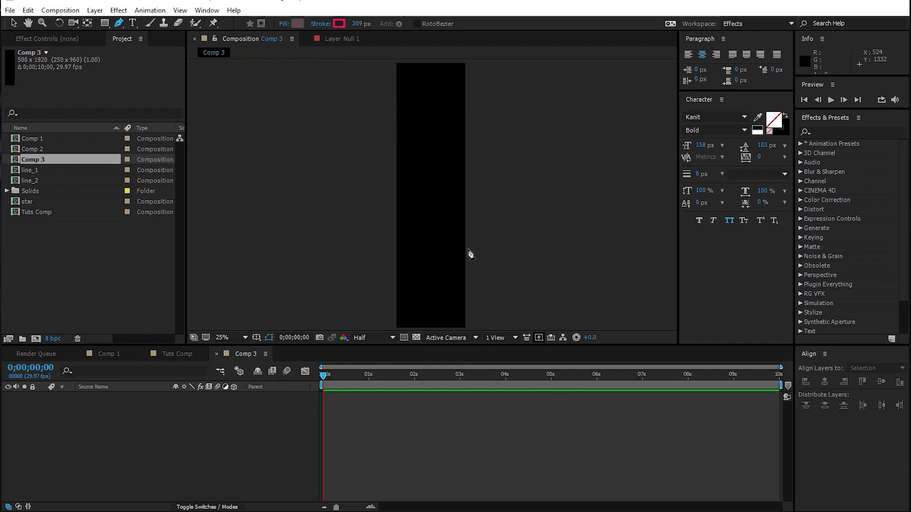
pyautogui.moveTo(442, 346); pyautogui.dragTo(442, 361)
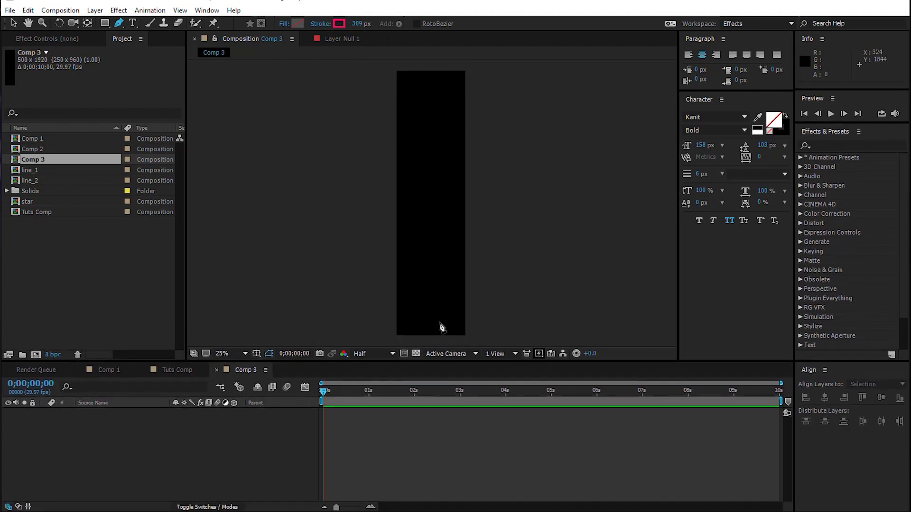
pyautogui.click(430, 319)
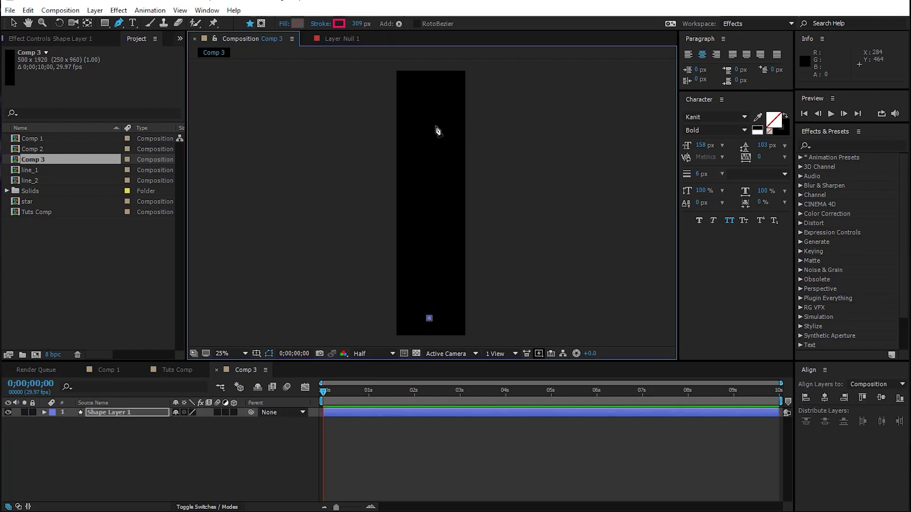
pyautogui.click(428, 92)
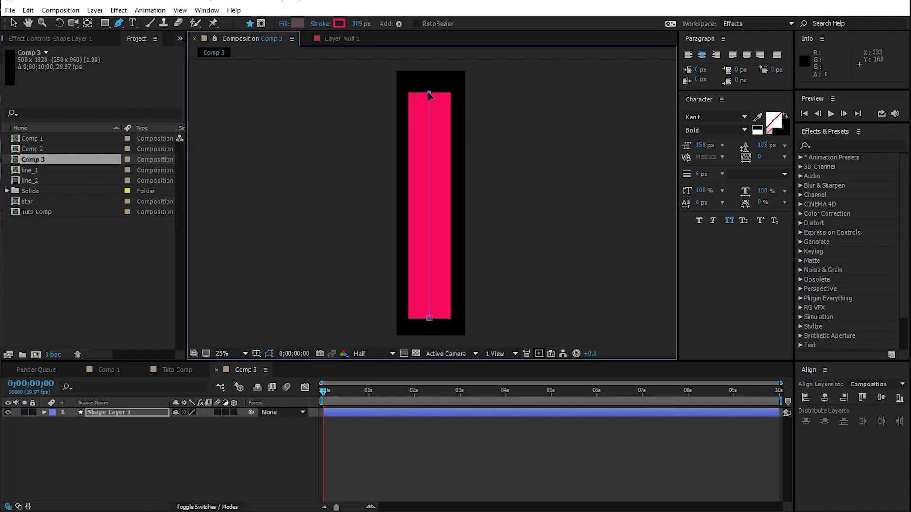
# - Set the vertical line's stroke width to 300 px
pyautogui.press('v')
pyautogui.click(445, 24)
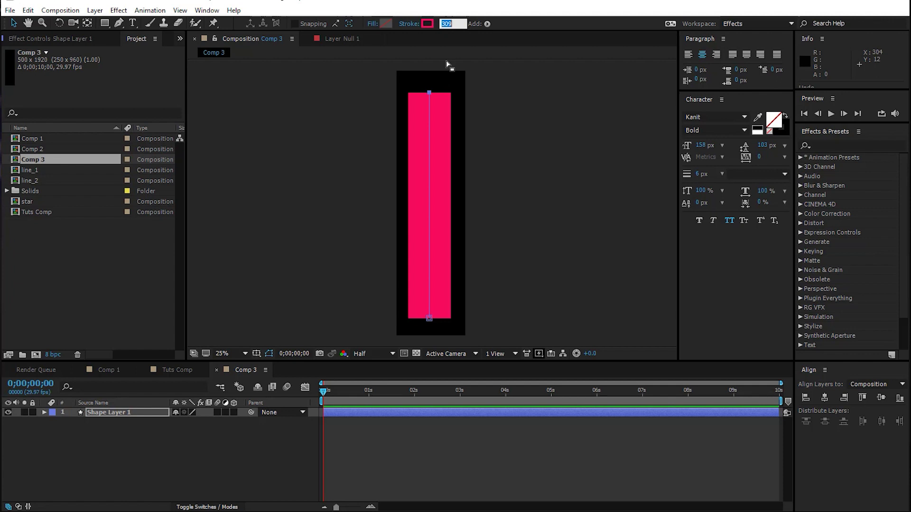
pyautogui.write('300')
pyautogui.press('Return')
# - Add Trim Paths to the line's shape layer and set its End value to 0%
pyautogui.click(44, 415)
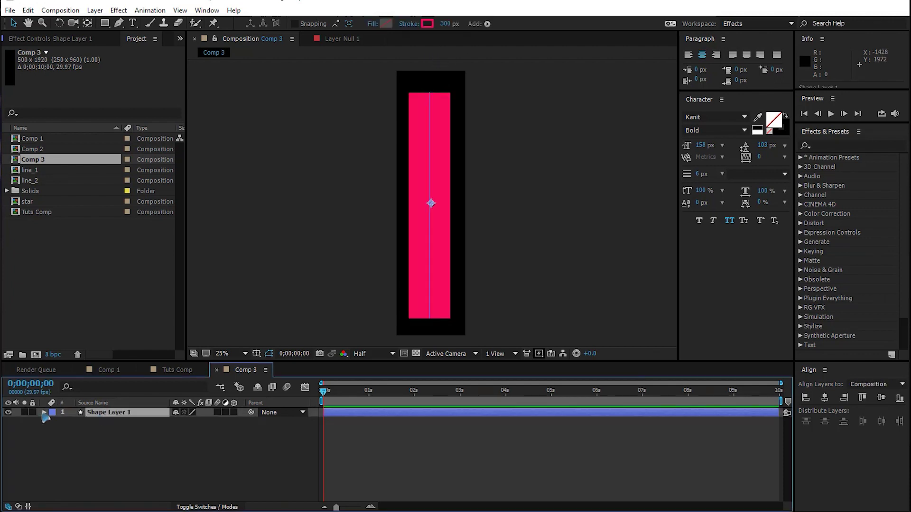
pyautogui.click(44, 413)
pyautogui.click(239, 422)
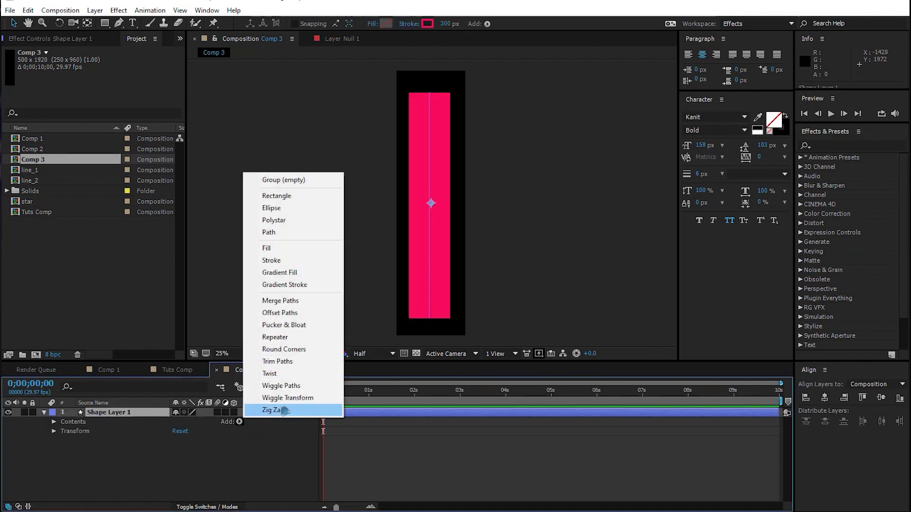
pyautogui.click(277, 362)
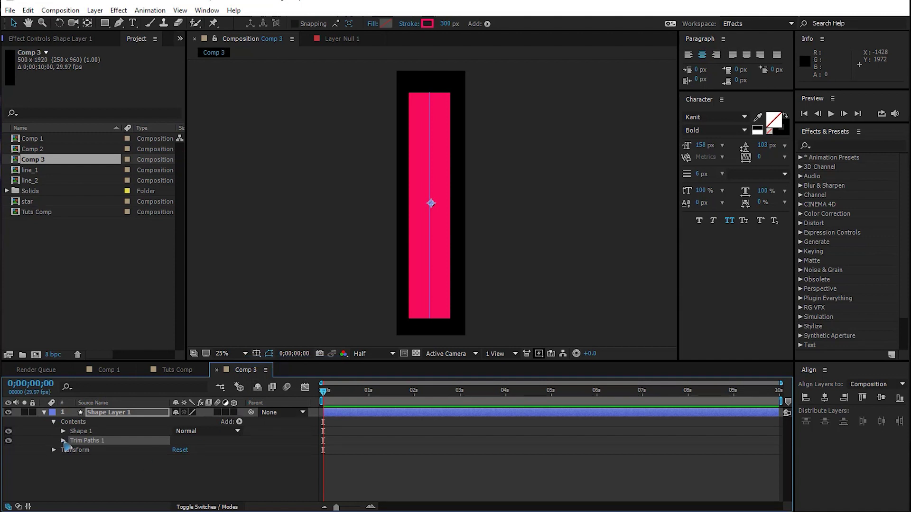
pyautogui.click(63, 440)
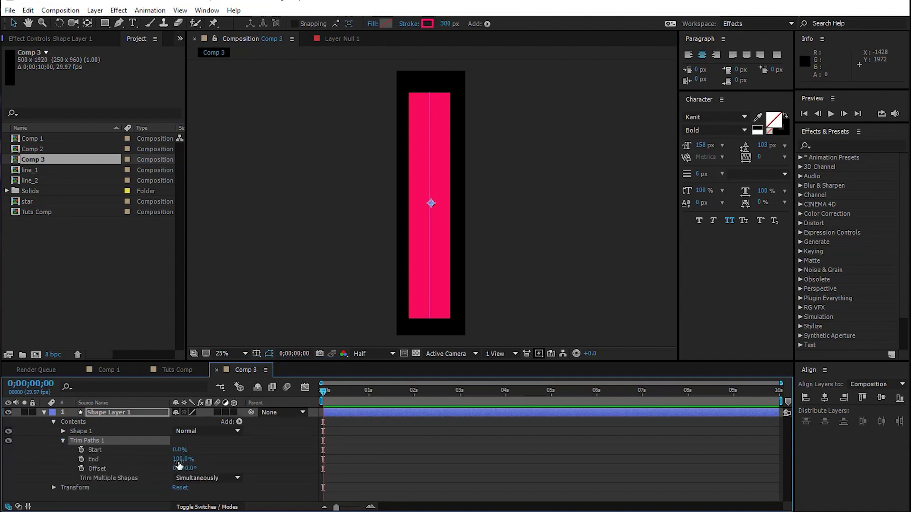
pyautogui.moveTo(181, 460); pyautogui.dragTo(33, 467)
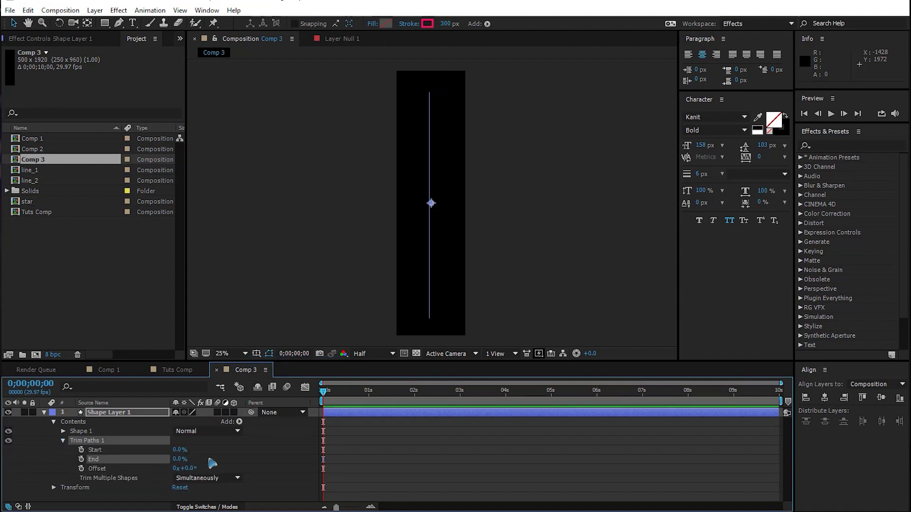
# - Keyframe the trim's Start and End at 0% on the first frame and at 100% at 0;00;01;00
pyautogui.click(81, 450)
pyautogui.click(81, 459)
pyautogui.hotkey('shift', 'pagedown')
pyautogui.hotkey('shift', 'pagedown')
pyautogui.hotkey('shift', 'pagedown')
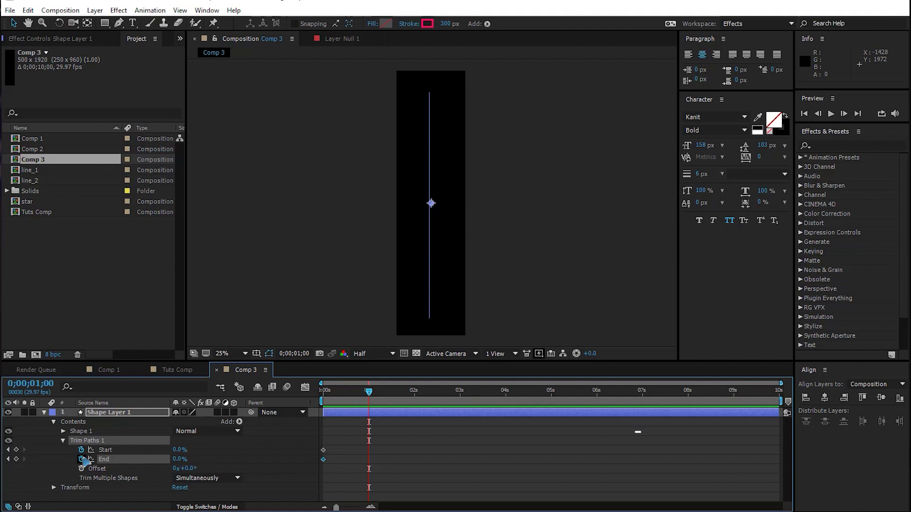
pyautogui.moveTo(177, 459); pyautogui.dragTo(405, 458)
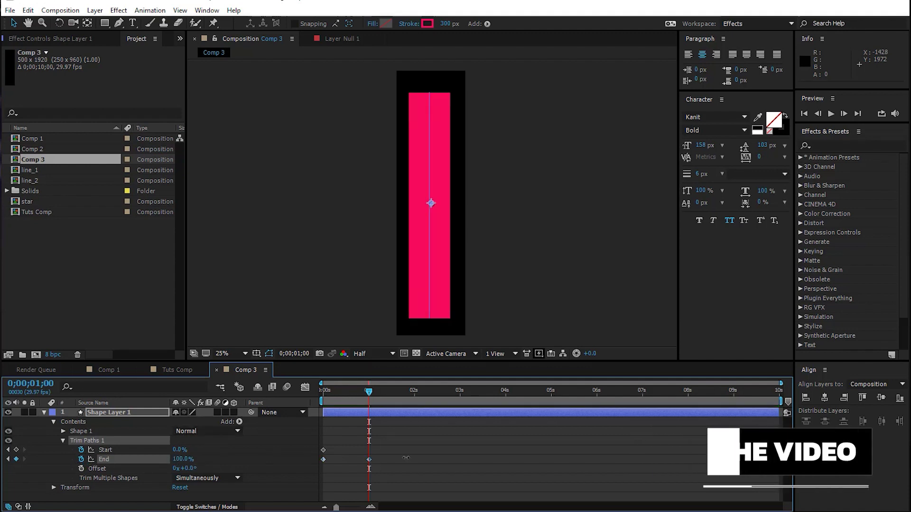
pyautogui.moveTo(179, 449)
pyautogui.mouseDown()
pyautogui.moveTo(400, 456)
pyautogui.moveTo(312, 454)
pyautogui.mouseUp()
pyautogui.click(402, 459)
# - Shift the trim's Start keyframes about 16 frames behind the End keyframes
pyautogui.click(371, 507)
pyautogui.click(371, 507)
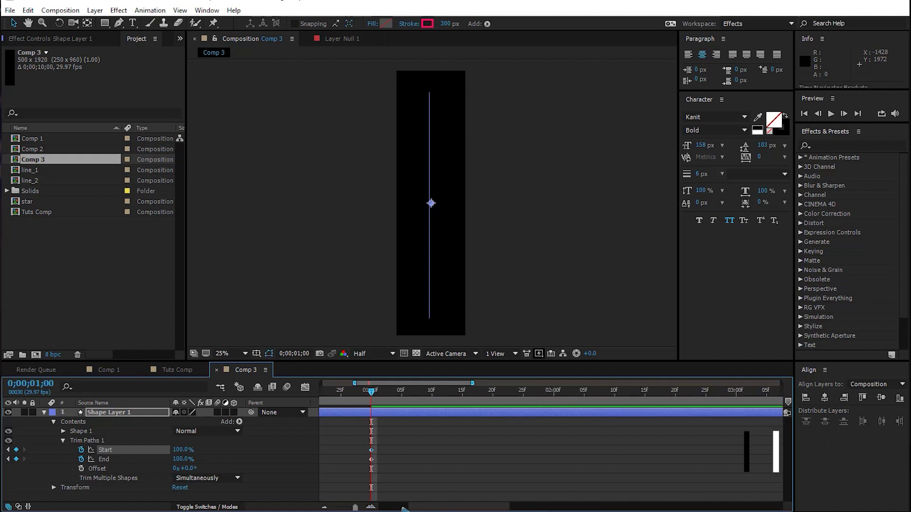
pyautogui.moveTo(403, 508); pyautogui.dragTo(369, 509)
pyautogui.moveTo(325, 455); pyautogui.dragTo(422, 452)
# - Apply Easy Ease to all of the Start and End trim keyframes
pyautogui.press('Home')
pyautogui.moveTo(681, 440); pyautogui.dragTo(249, 493)
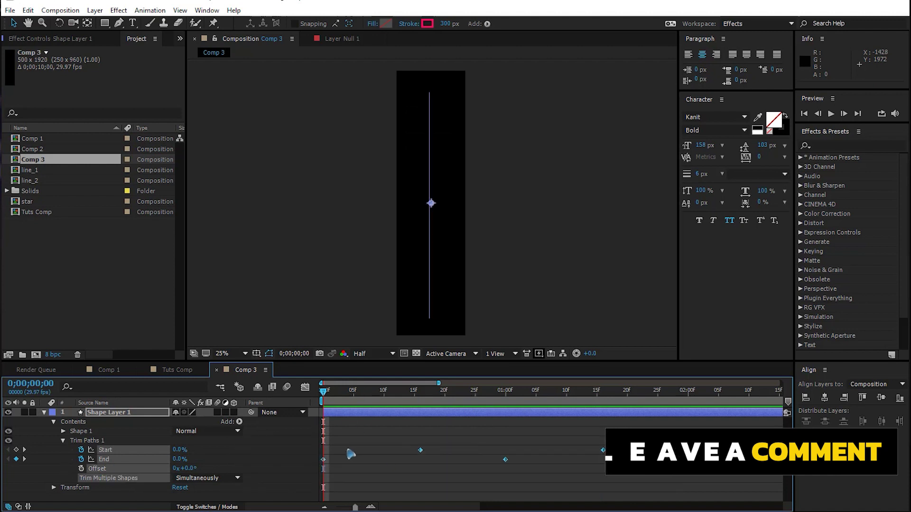
pyautogui.rightClick(327, 463)
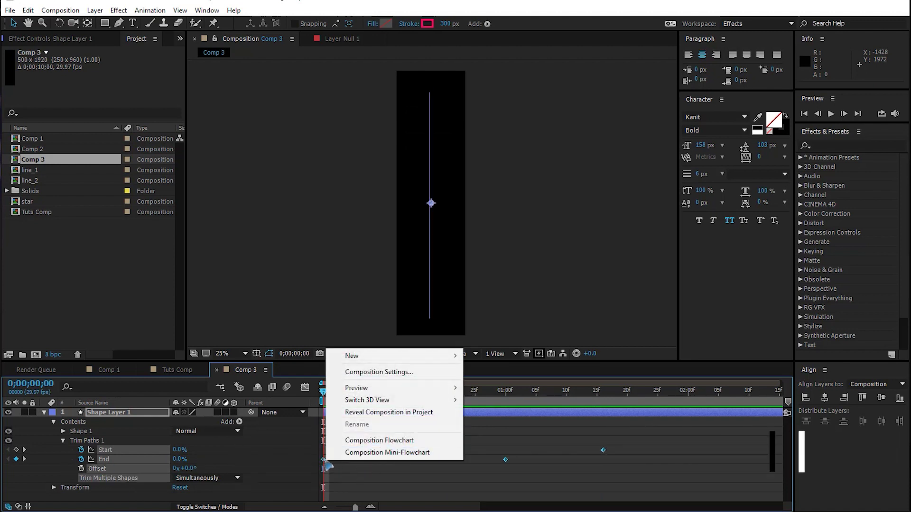
pyautogui.press('Escape')
pyautogui.rightClick(324, 460)
pyautogui.moveTo(366, 451)
pyautogui.click(488, 475)
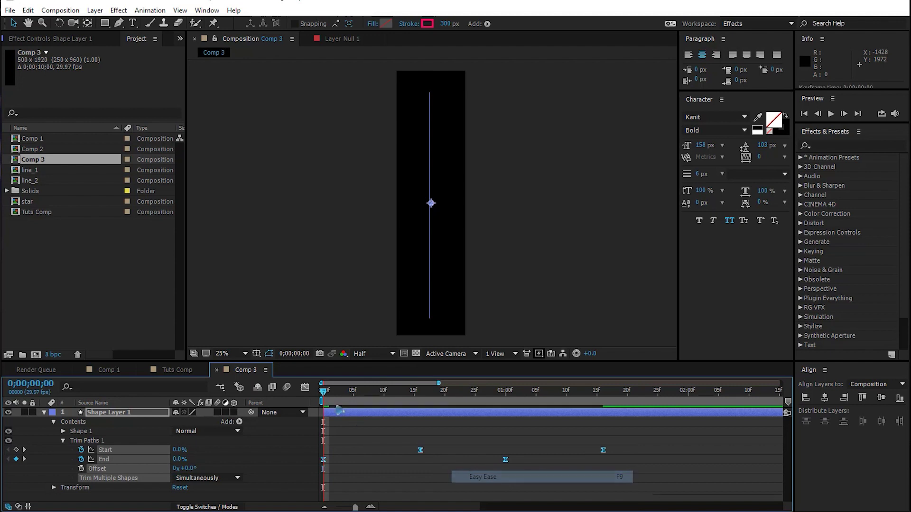
# - Reshape the trim keyframes' speed curves so the motion peaks earlier and slows gradually at the end, and preview the animation
pyautogui.hotkey('shift', 'F3')
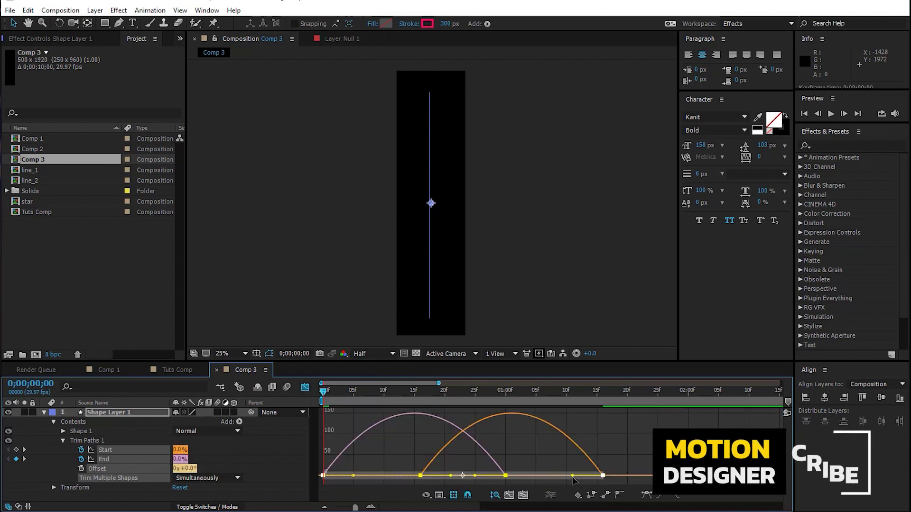
pyautogui.moveTo(572, 475); pyautogui.dragTo(553, 476)
pyautogui.press('space')
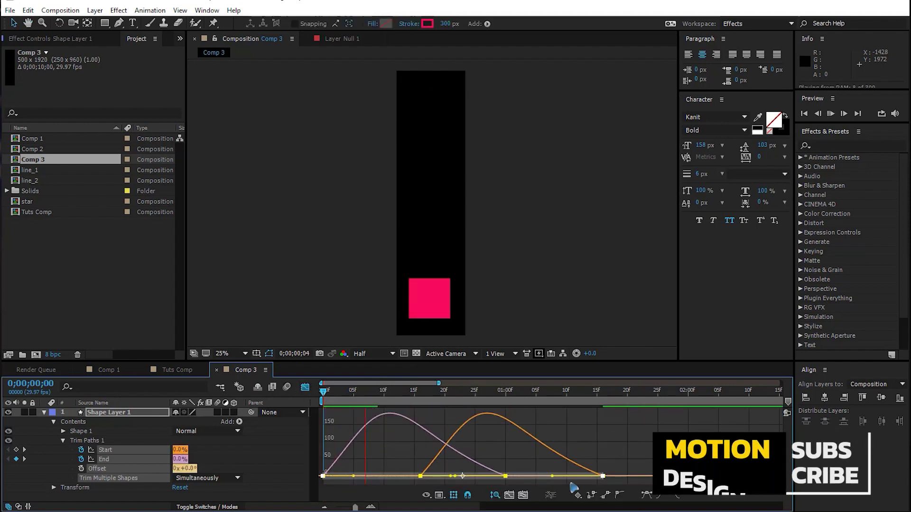
pyautogui.press('space')
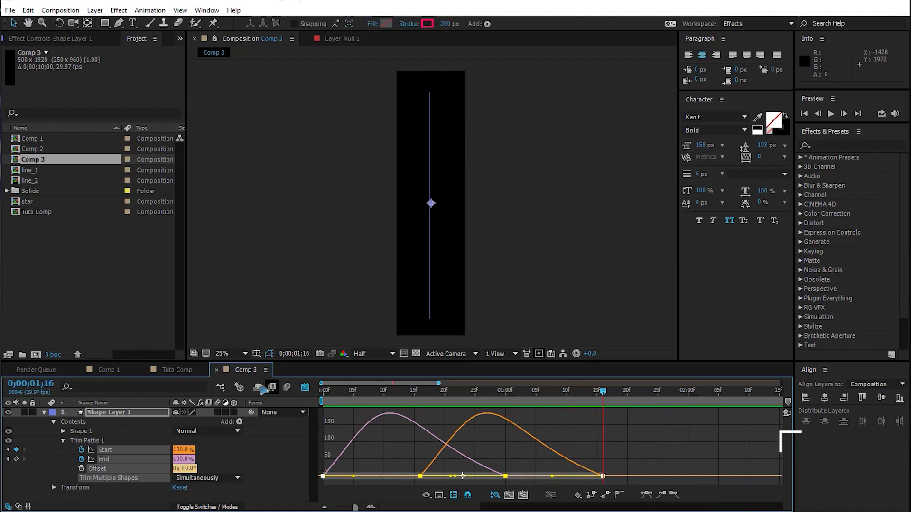
pyautogui.click(393, 446)
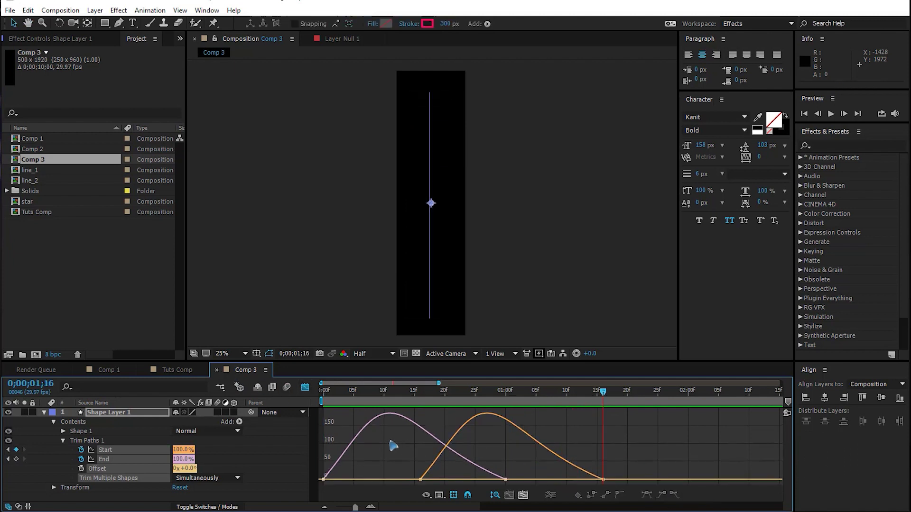
# - Rename Comp 3 as shape_1 and place it as the top layer in Tuts Comp
pyautogui.hotkey('ctrl', 'k')
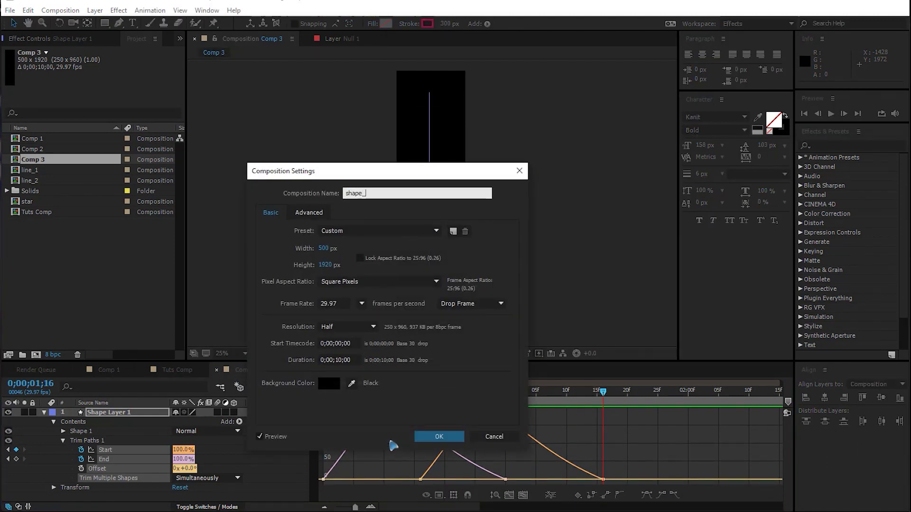
pyautogui.press('Return')
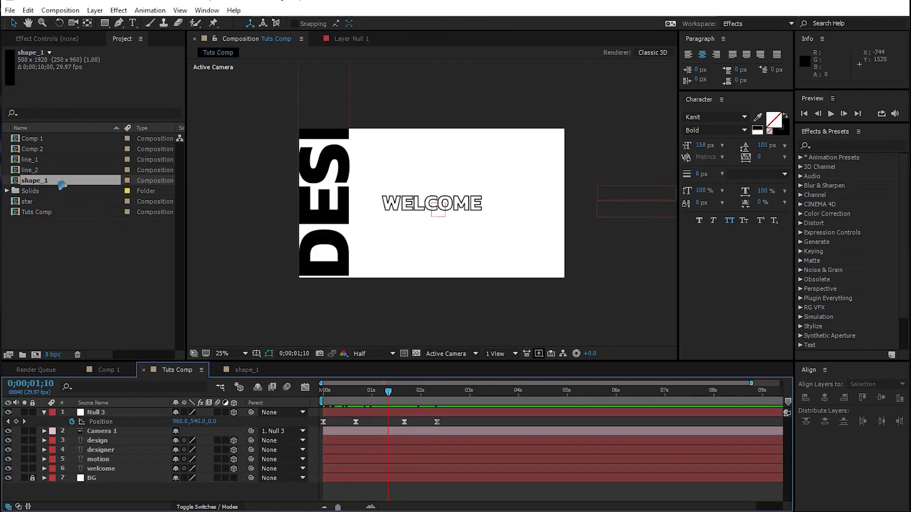
pyautogui.moveTo(62, 185); pyautogui.dragTo(149, 413)
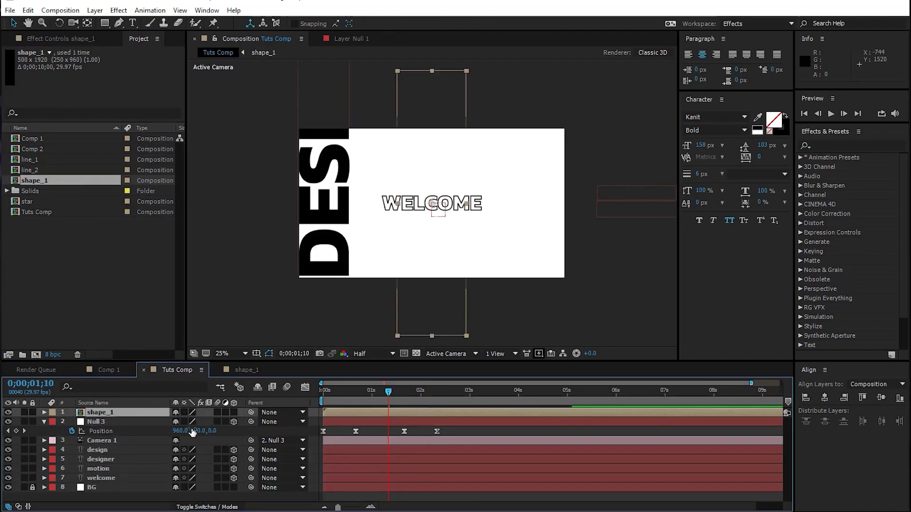
# - Make the shape_1 layer 3D, delay its start to just under one second, and move it to the right of WELCOME
pyautogui.click(233, 413)
pyautogui.moveTo(363, 418); pyautogui.dragTo(404, 417)
pyautogui.moveTo(458, 230); pyautogui.dragTo(542, 229)
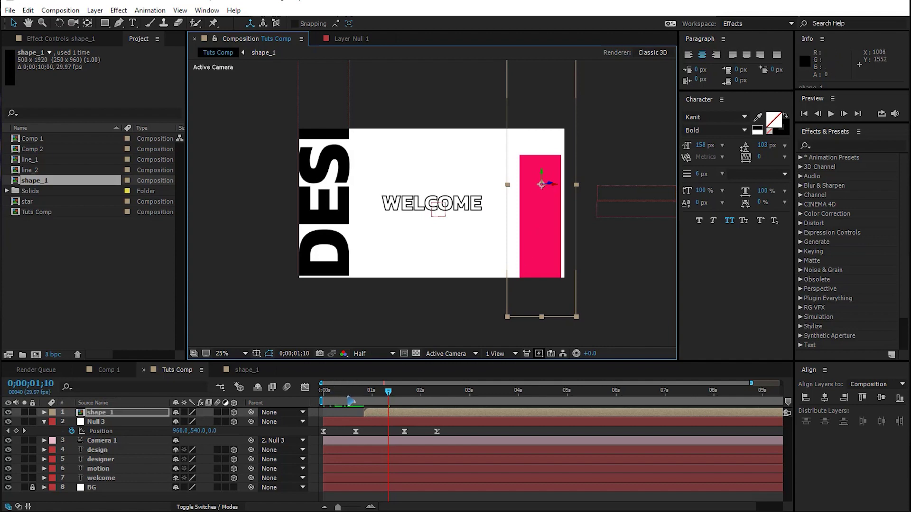
pyautogui.press('Home')
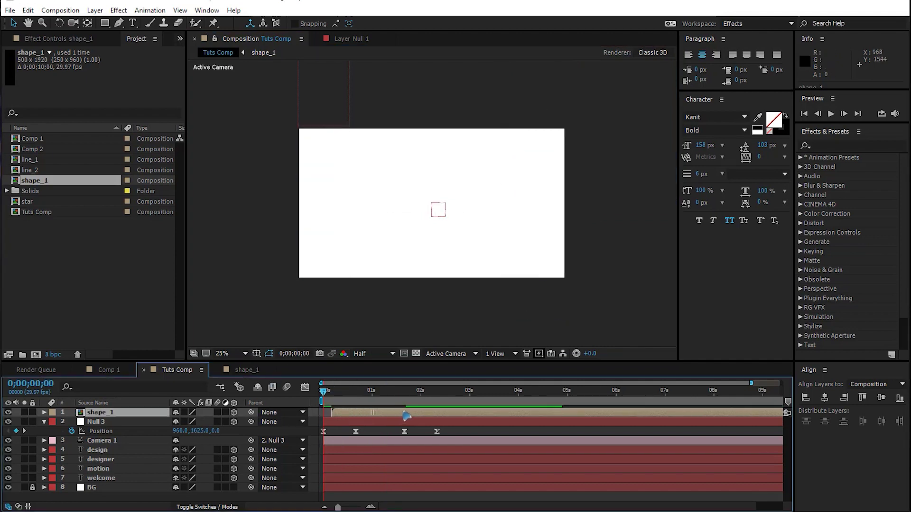
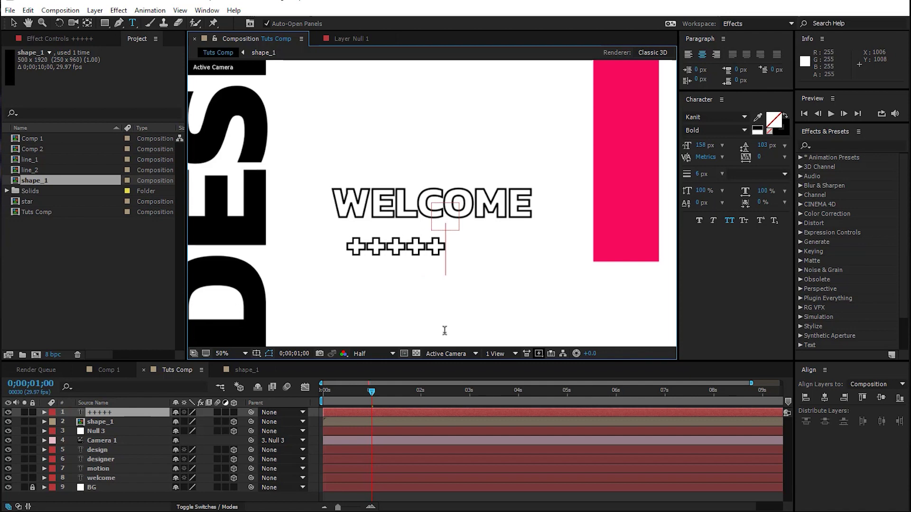
# - Give the +++++ text a solid black fill without stroke and set its font style to Medium
pyautogui.click(13, 23)
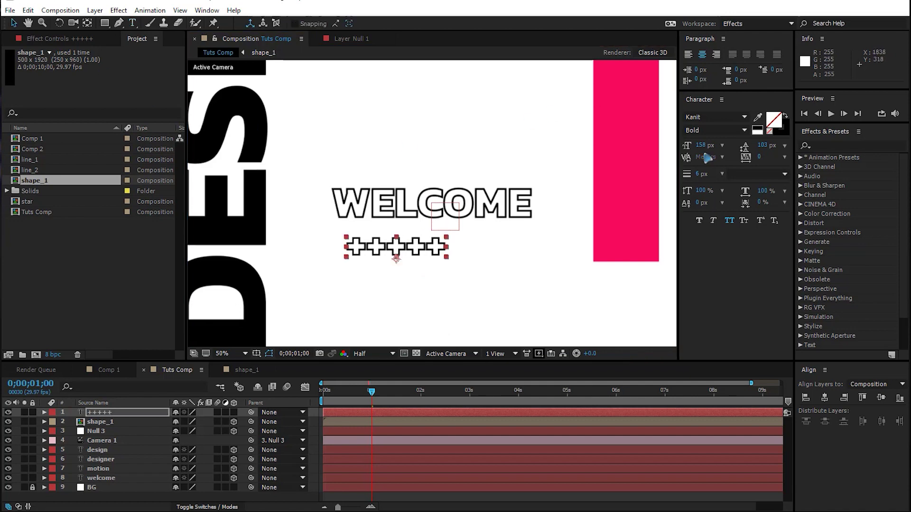
pyautogui.click(785, 115)
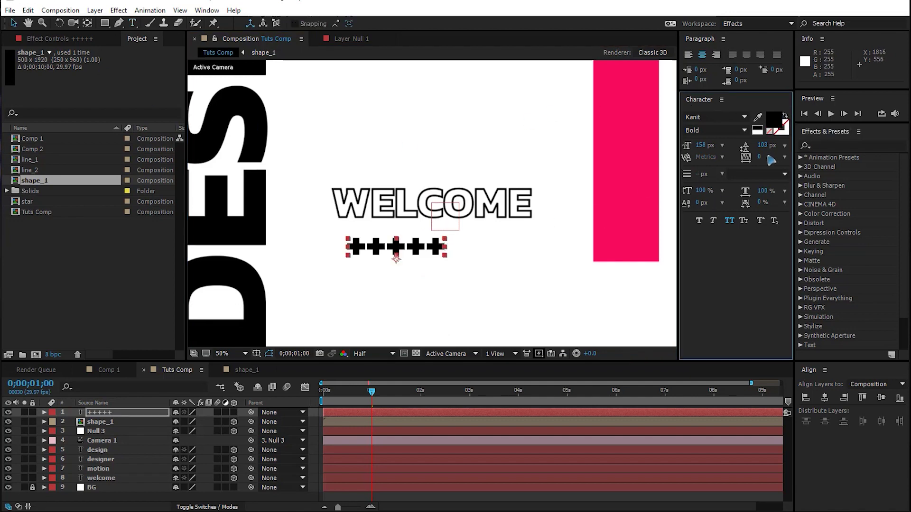
pyautogui.click(738, 131)
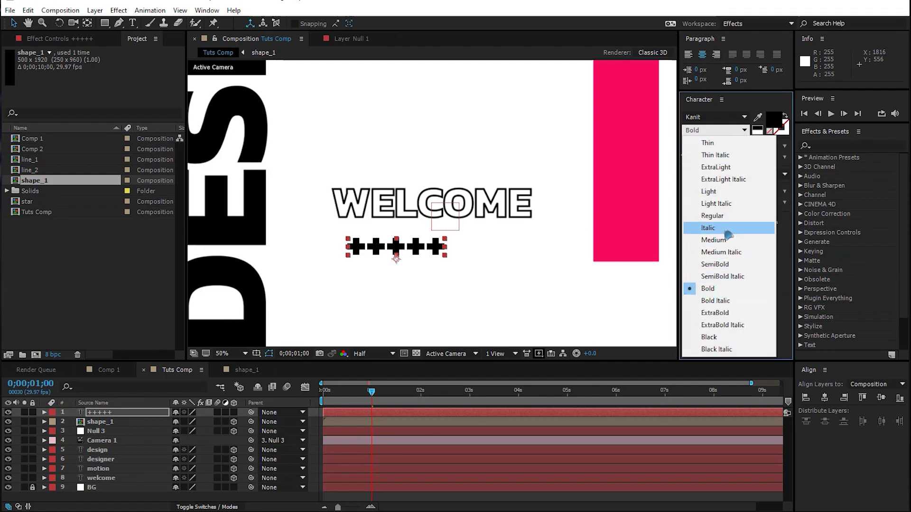
pyautogui.click(740, 243)
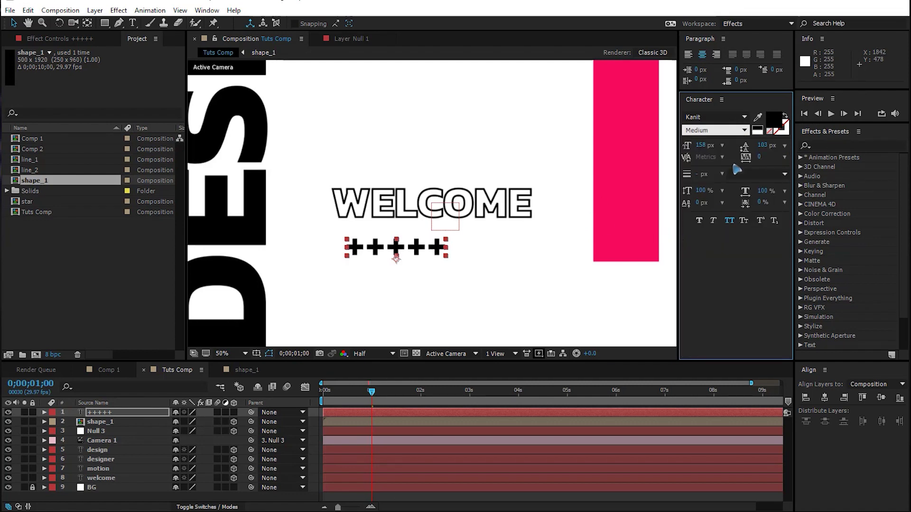
# - Recolor the +++++ text fill with the pink sampled from the shape_1 bar
pyautogui.click(758, 117)
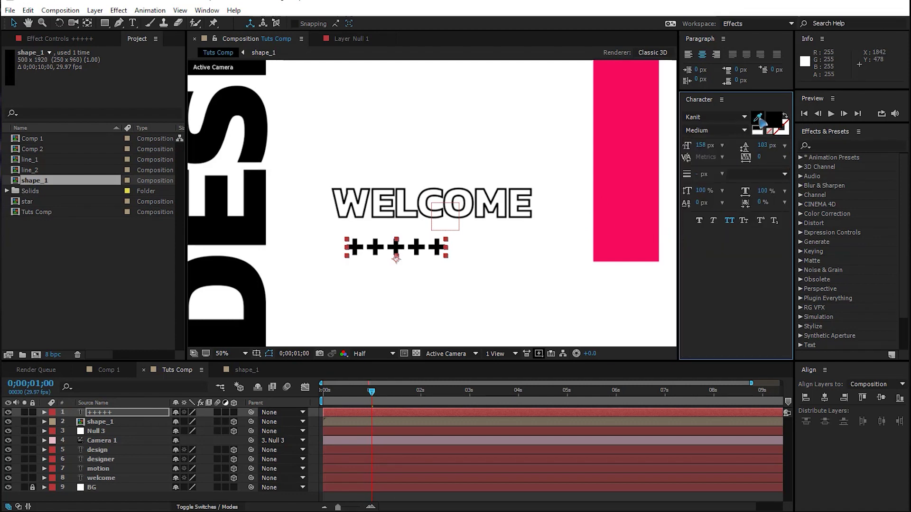
pyautogui.click(642, 136)
pyautogui.click(14, 24)
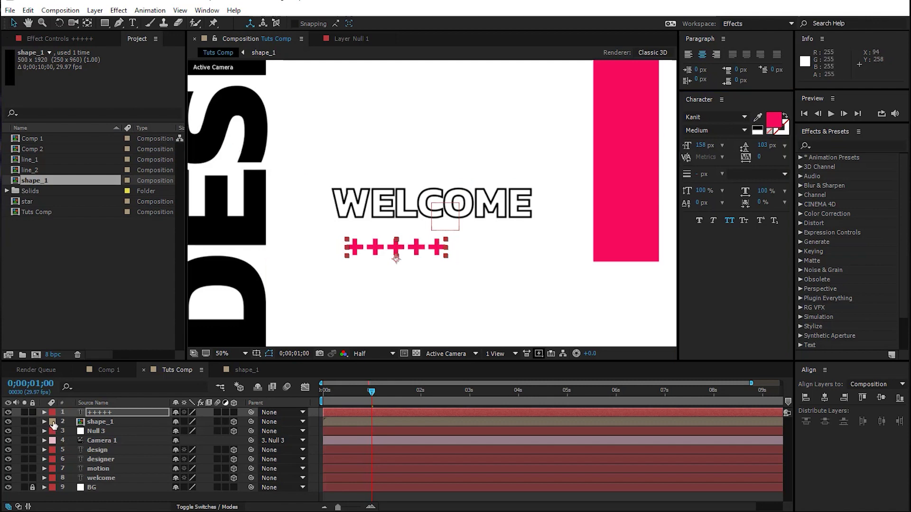
# - Add a Rotation text animator to the +++++ layer and set it to 44° so the plus signs turn into crosses
pyautogui.click(45, 413)
pyautogui.click(69, 421)
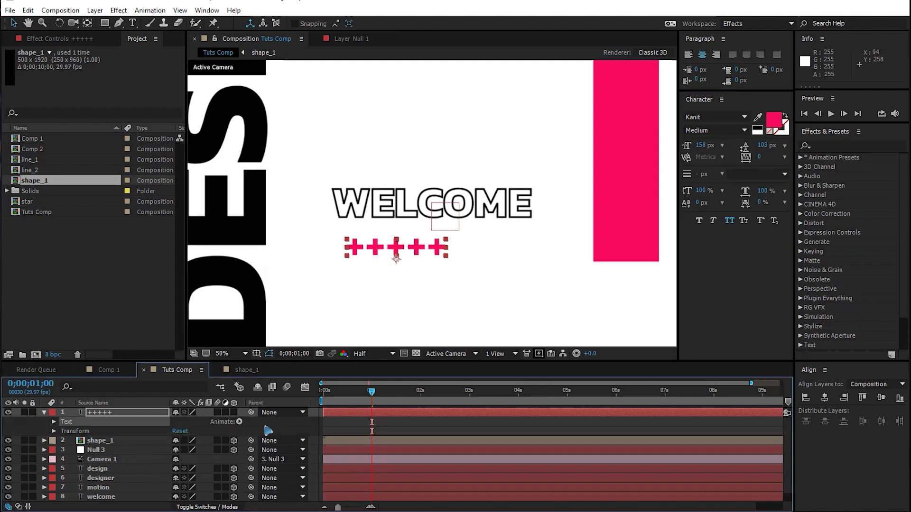
pyautogui.click(240, 423)
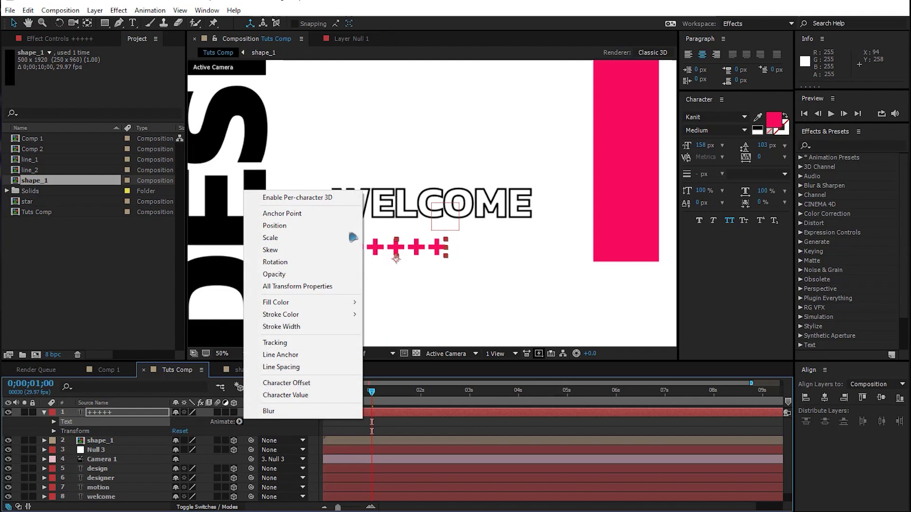
pyautogui.click(303, 263)
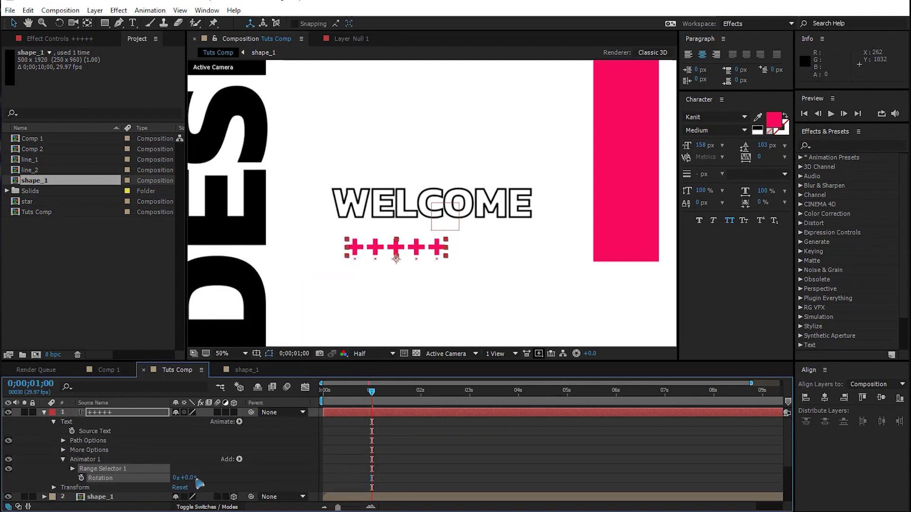
pyautogui.moveTo(198, 479); pyautogui.dragTo(217, 479)
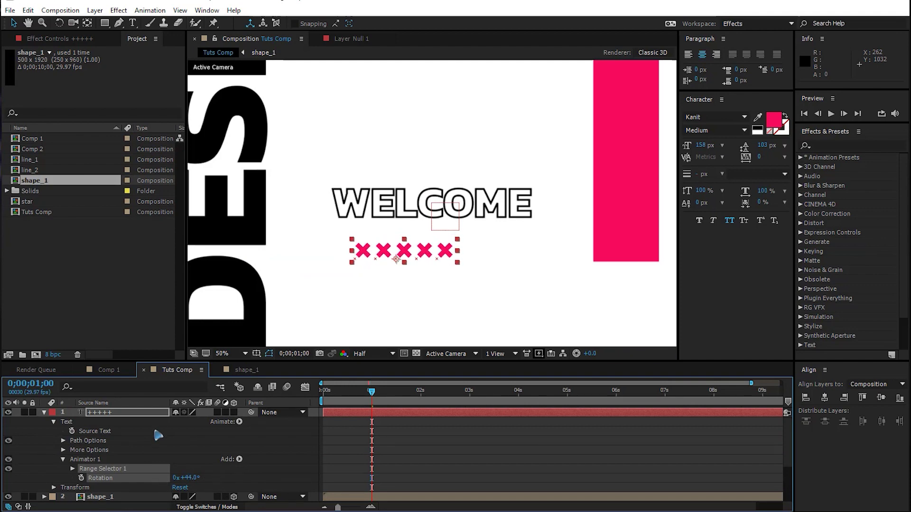
pyautogui.click(44, 412)
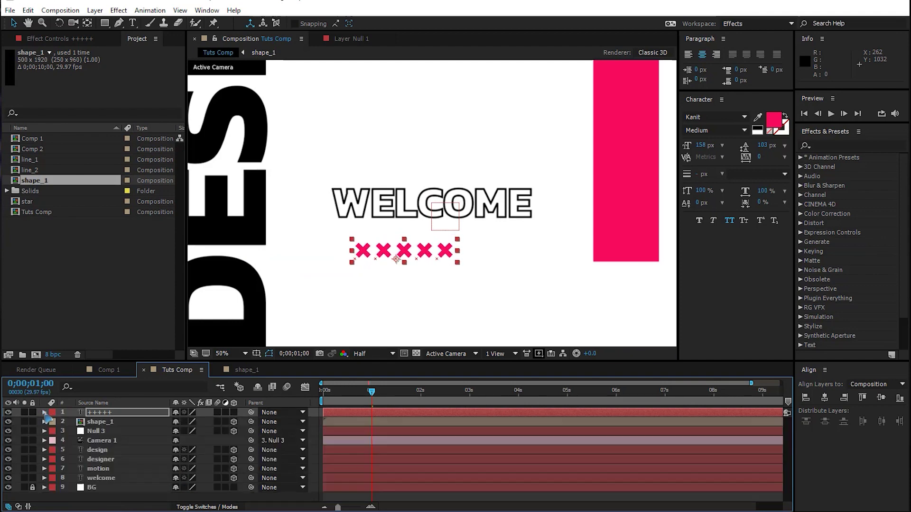
# - Make the +++++ layer 3D, set its size to 117 px and tracking to 207, place it under WELCOME's right part, and preview
pyautogui.click(233, 412)
pyautogui.moveTo(427, 259); pyautogui.dragTo(510, 234)
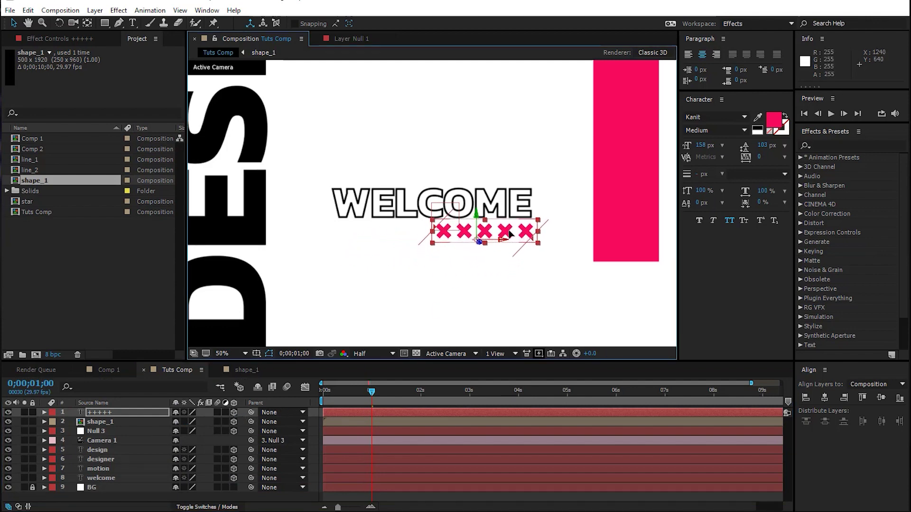
pyautogui.moveTo(709, 146); pyautogui.dragTo(687, 151)
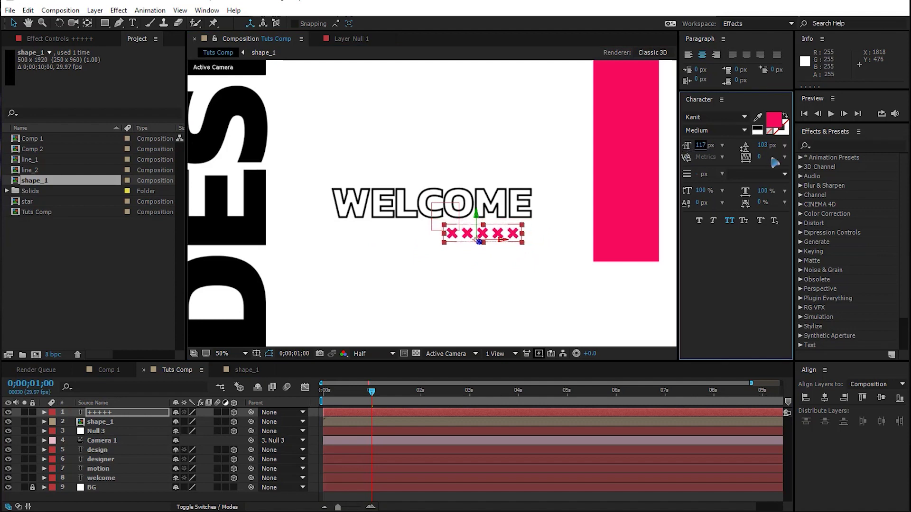
pyautogui.moveTo(761, 156); pyautogui.dragTo(746, 190)
pyautogui.moveTo(504, 237); pyautogui.dragTo(504, 234)
pyautogui.press('KP_0')
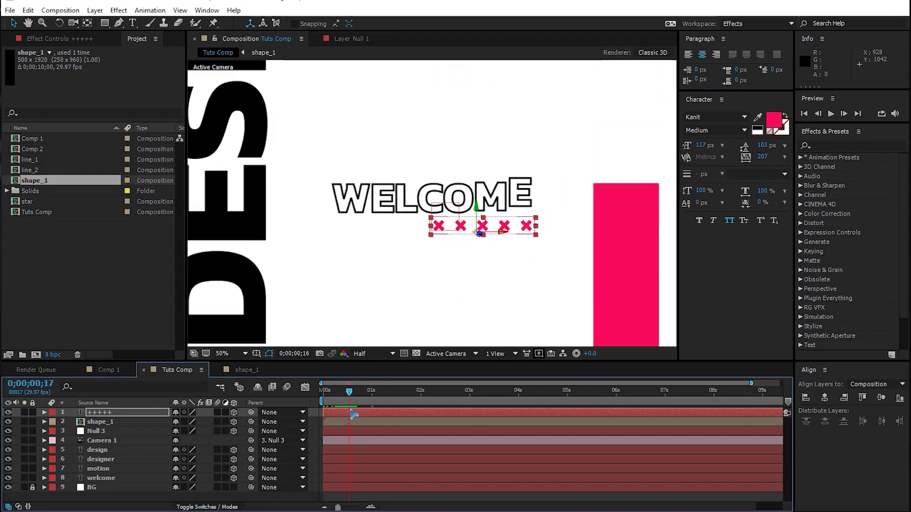
# - Apply the Typewriter animation preset to the +++++ layer at 0;00;00;21 and preview it
pyautogui.click(842, 145)
pyautogui.write('t')
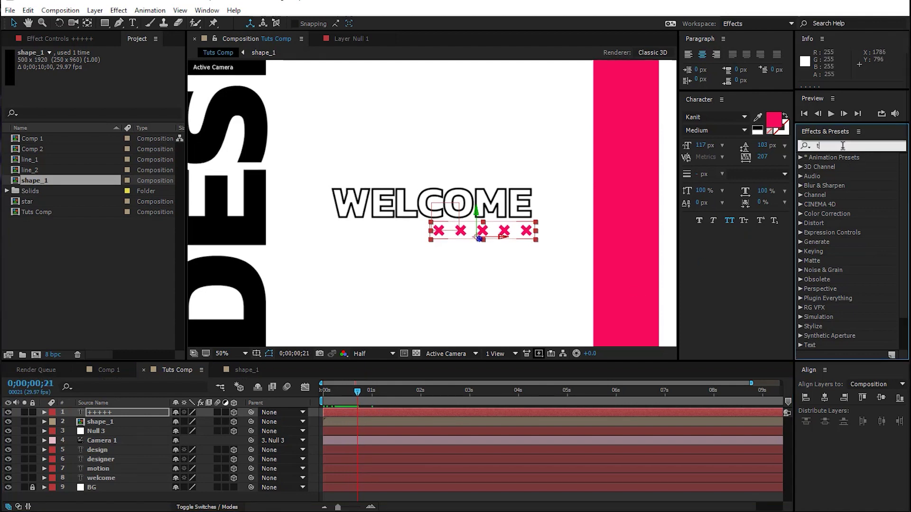
pyautogui.write('ype')
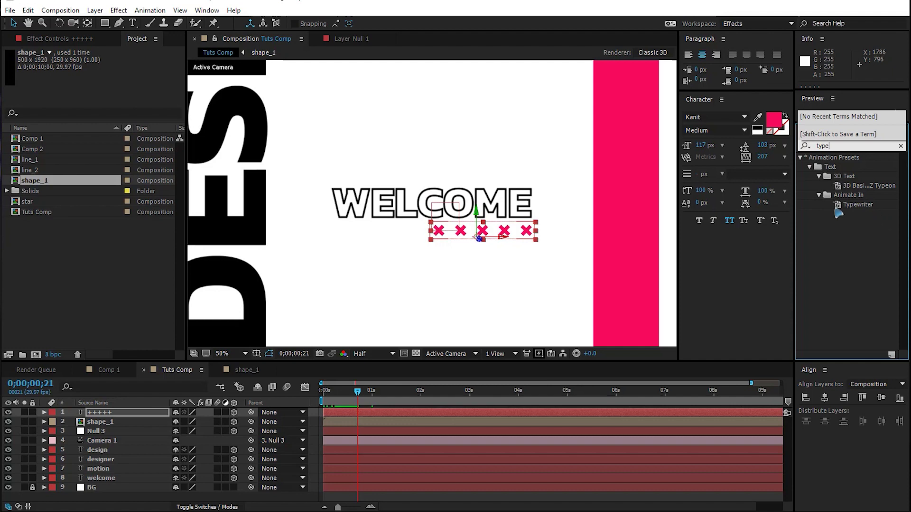
pyautogui.moveTo(848, 211); pyautogui.dragTo(361, 414)
pyautogui.press('space')
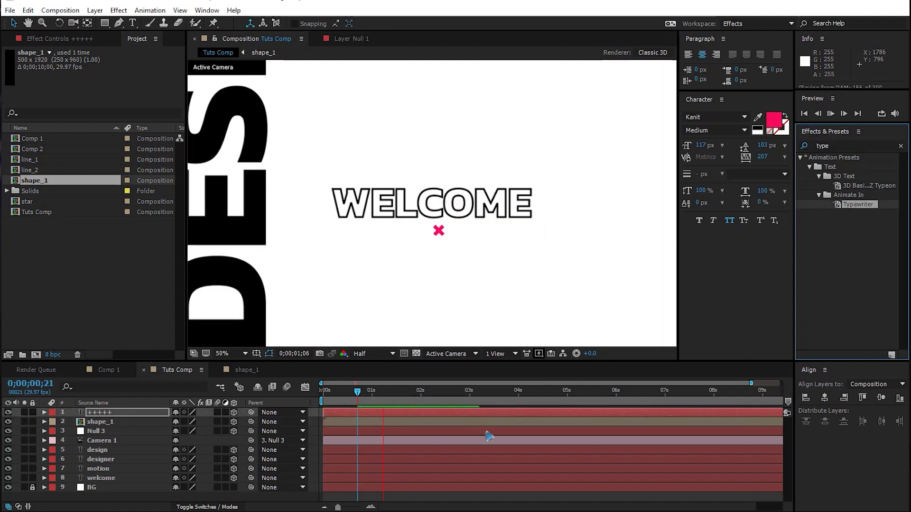
# - Retime the +++++ layer's Range Selector Start keyframes to run from about 0.75 to 1.4 seconds
pyautogui.moveTo(361, 398); pyautogui.dragTo(342, 405)
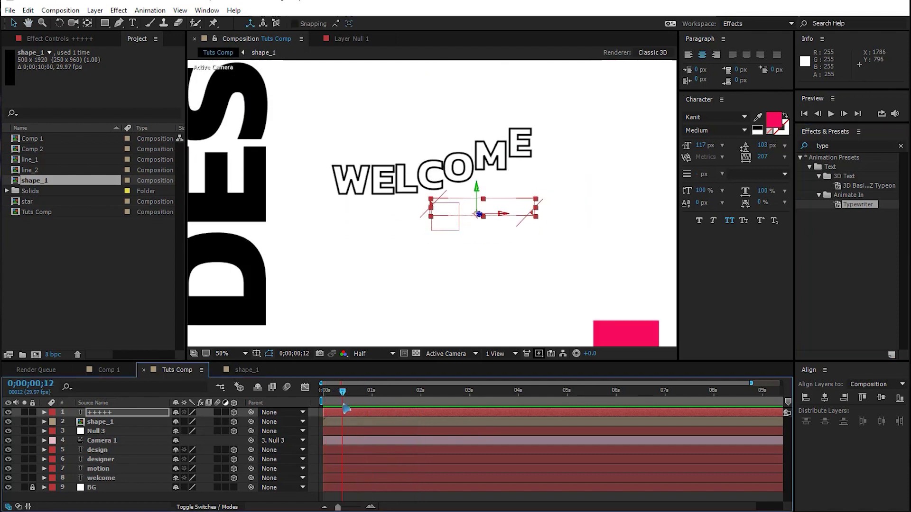
pyautogui.click(111, 413)
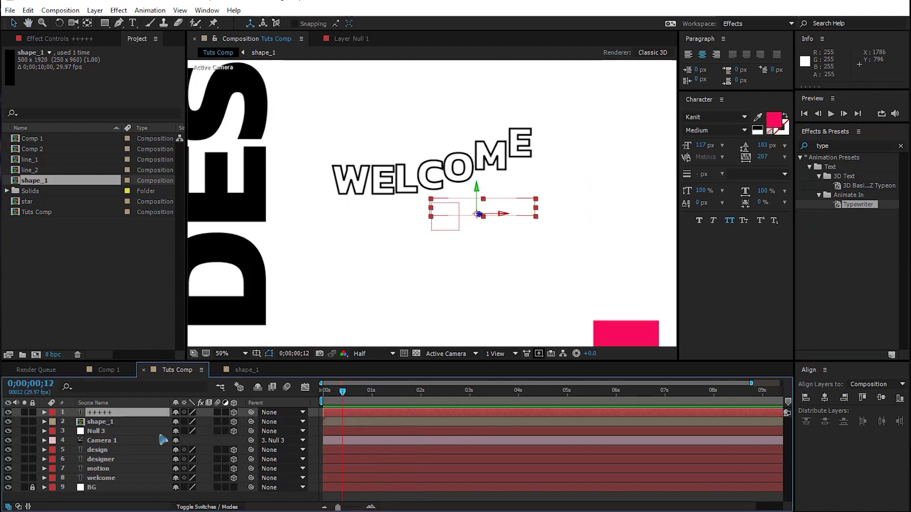
pyautogui.press('u')
pyautogui.moveTo(357, 431); pyautogui.dragTo(342, 431)
pyautogui.moveTo(479, 431); pyautogui.dragTo(347, 432)
pyautogui.moveTo(338, 391); pyautogui.dragTo(315, 404)
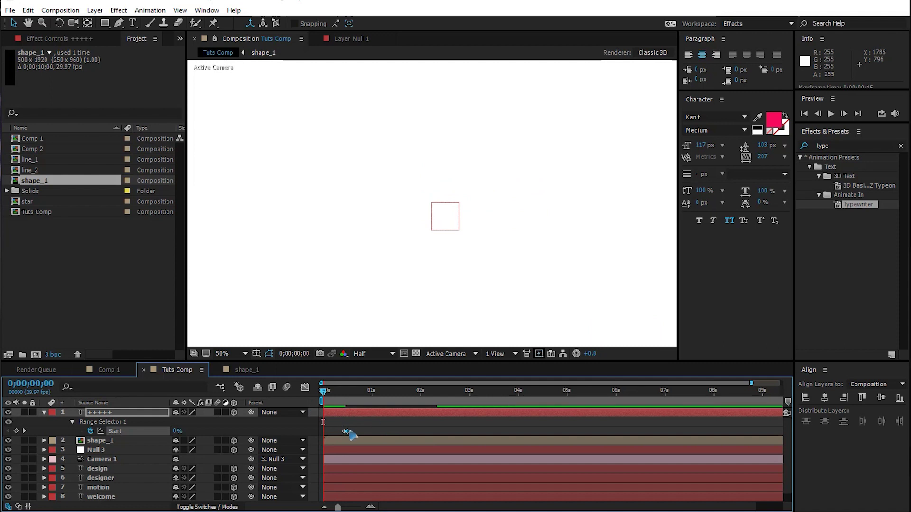
pyautogui.moveTo(393, 420); pyautogui.dragTo(361, 432)
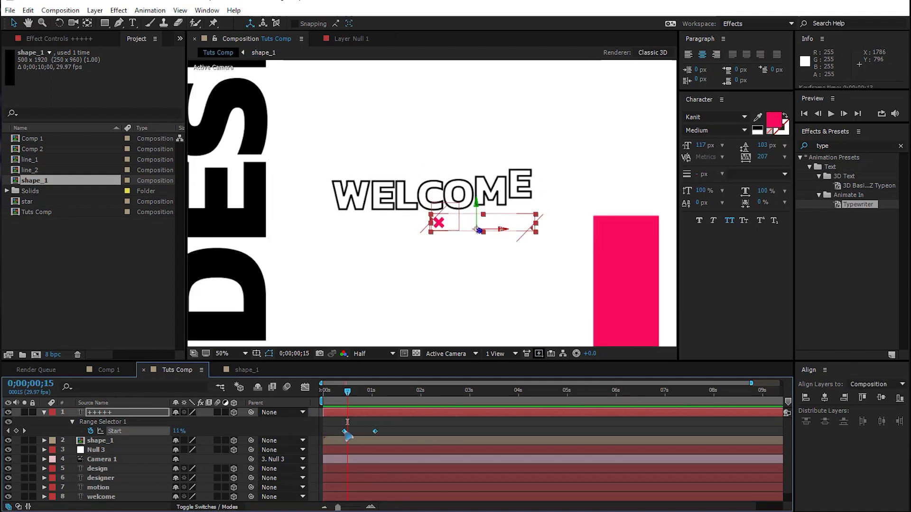
pyautogui.click(417, 432)
pyautogui.moveTo(440, 392); pyautogui.dragTo(398, 412)
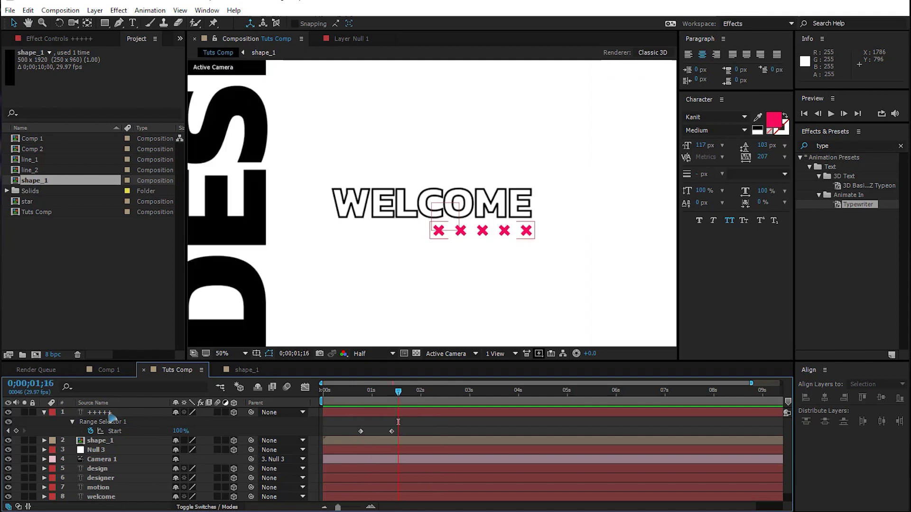
# - Set the fill color of the +++++ text to black (000000)
pyautogui.click(109, 413)
pyautogui.click(774, 122)
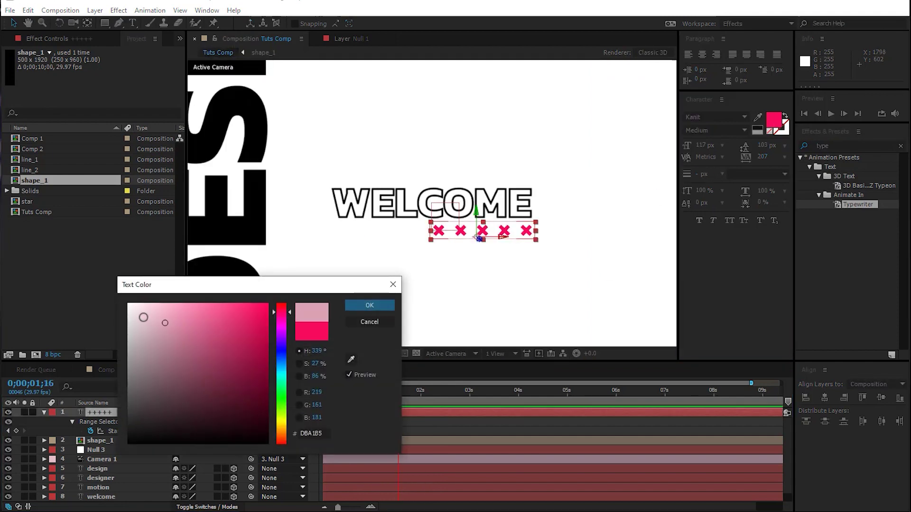
pyautogui.click(128, 304)
pyautogui.click(128, 443)
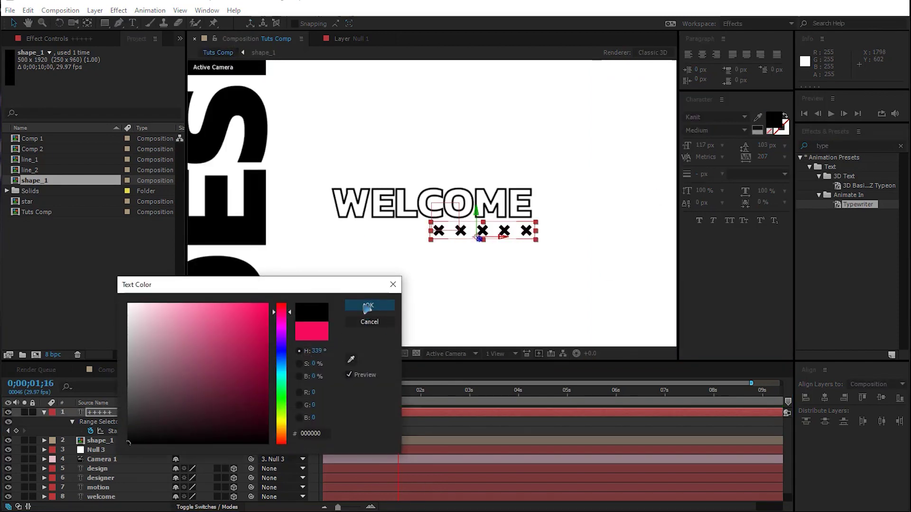
pyautogui.click(367, 308)
pyautogui.scroll(-3, 392, 221)
pyautogui.click(595, 221)
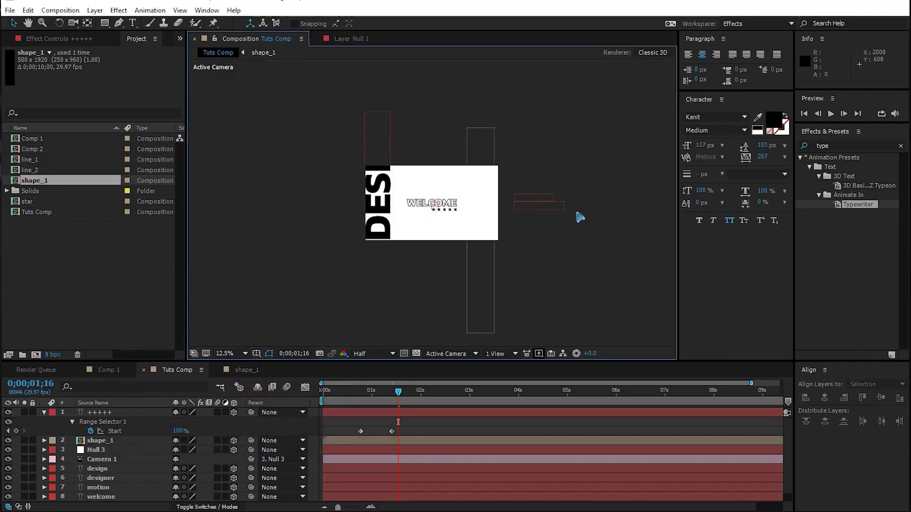
# - Add a second shape_1 layer below +++++ in Tuts Comp, make it 3D, and delay its start to about 1.4 seconds
pyautogui.press('.')
pyautogui.press('space')
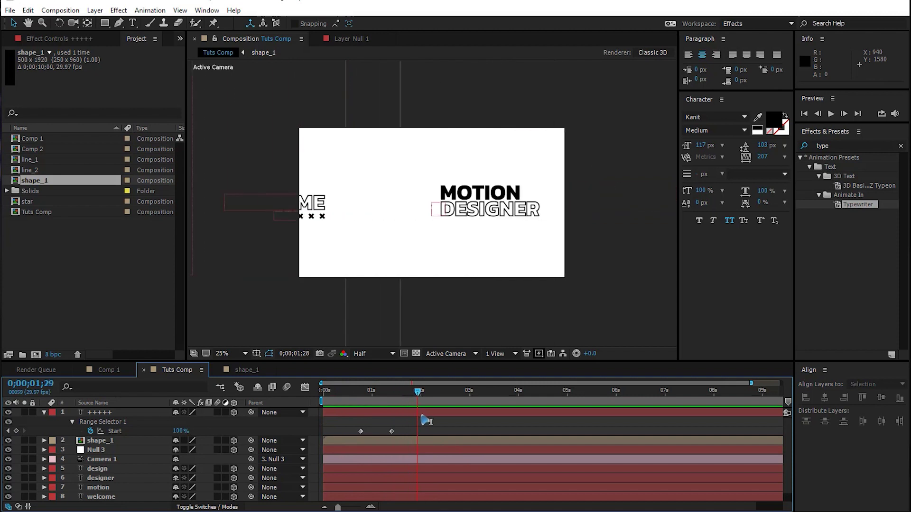
pyautogui.moveTo(413, 420); pyautogui.dragTo(411, 422)
pyautogui.press('u')
pyautogui.moveTo(49, 183); pyautogui.dragTo(243, 434)
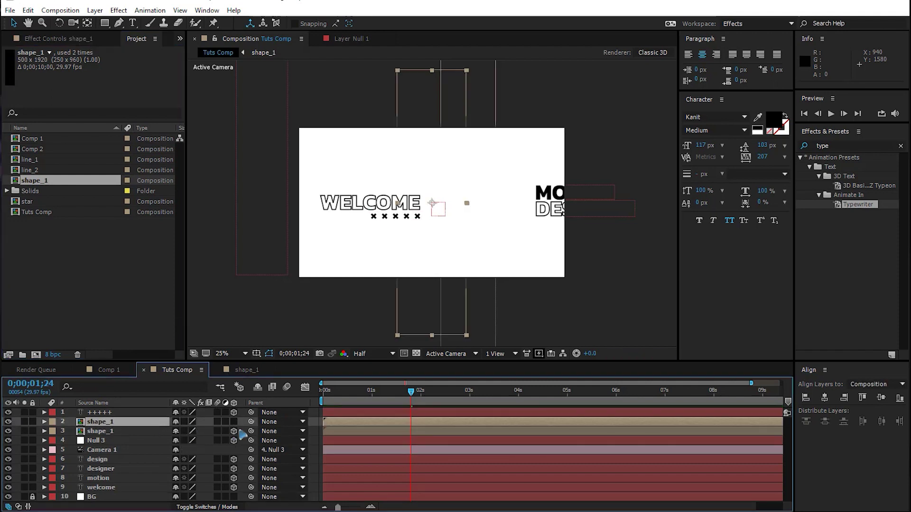
pyautogui.click(234, 422)
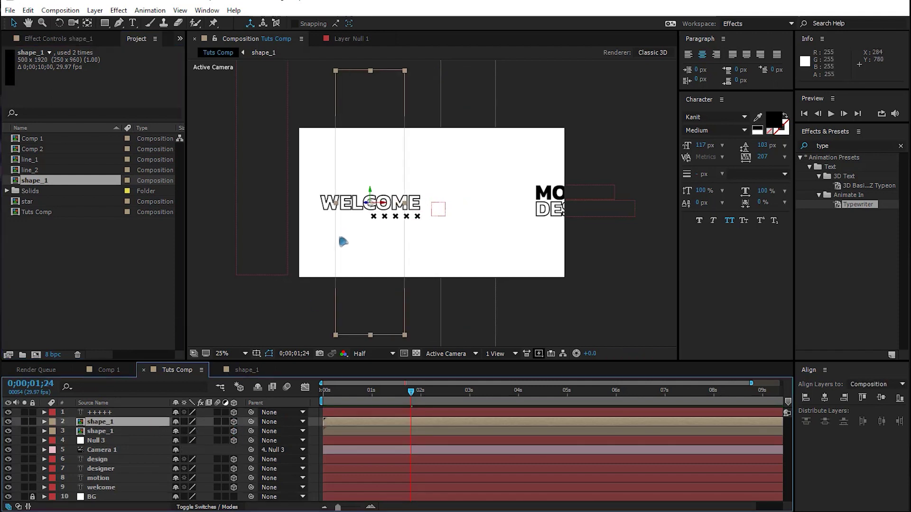
pyautogui.moveTo(356, 423); pyautogui.dragTo(426, 427)
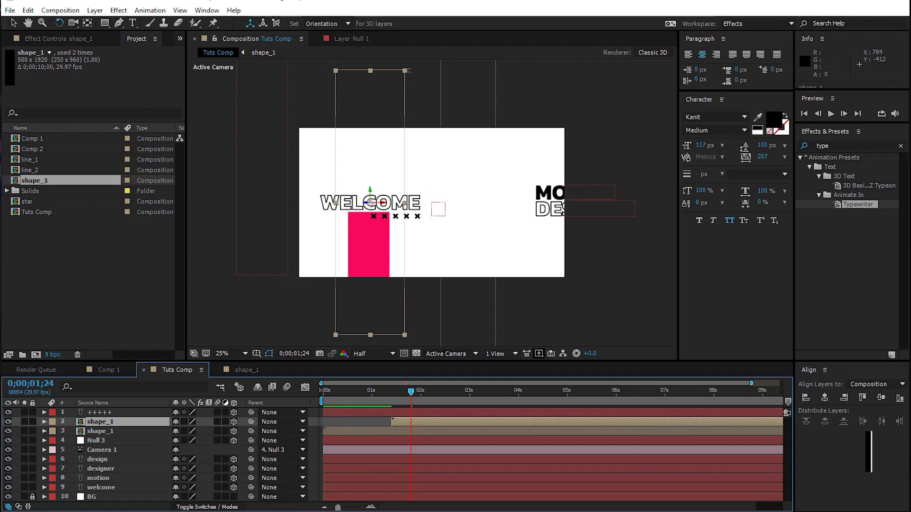
# - Rotate the new shape_1 layer to horizontal, place it beneath MOTION DESIGNER, and check its timing up to 0;00;02;10
pyautogui.press('w')
pyautogui.moveTo(455, 119); pyautogui.dragTo(493, 226)
pyautogui.press('v')
pyautogui.moveTo(356, 207); pyautogui.dragTo(547, 258)
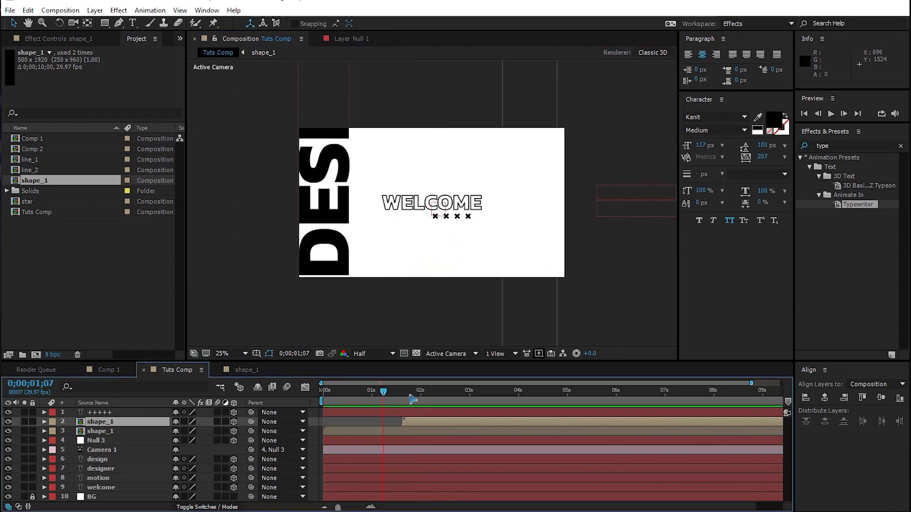
pyautogui.moveTo(394, 397); pyautogui.dragTo(429, 410)
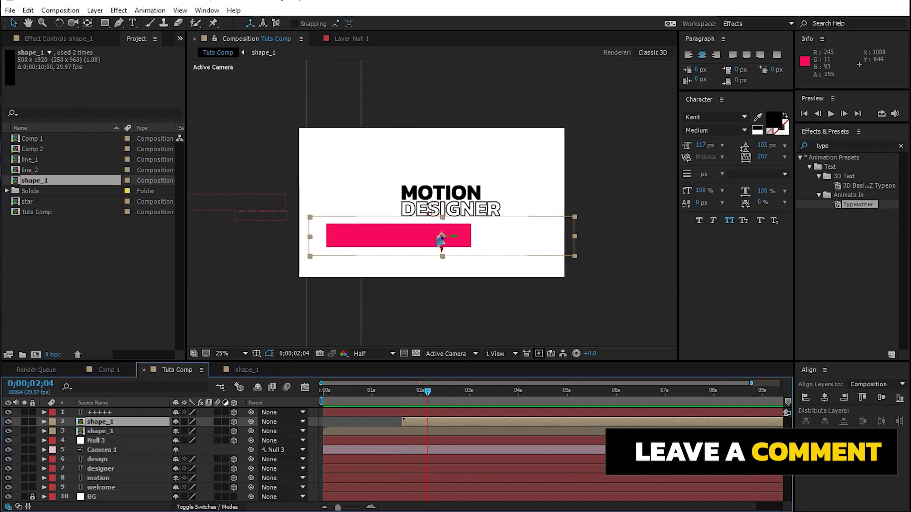
pyautogui.click(439, 398)
pyautogui.moveTo(439, 397); pyautogui.dragTo(437, 399)
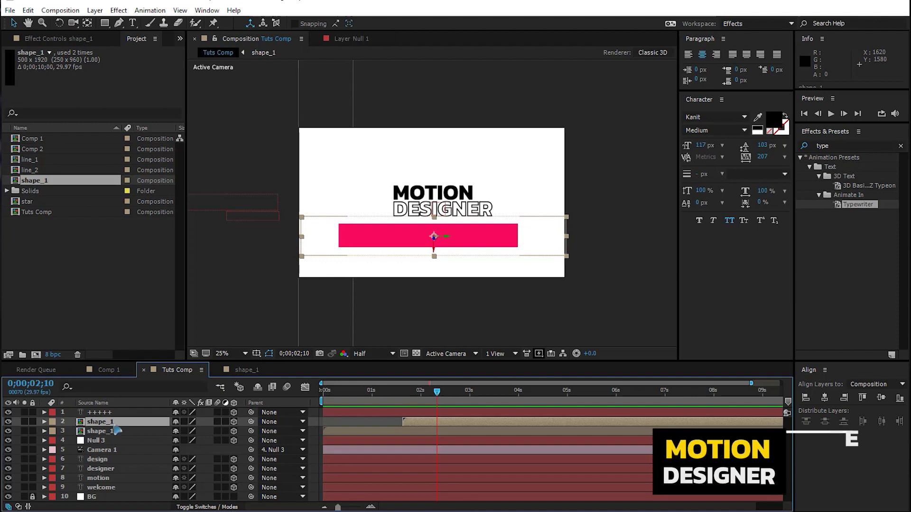
# - Duplicate the shape_1 composition as shape_2 and open the copy
pyautogui.click(41, 242)
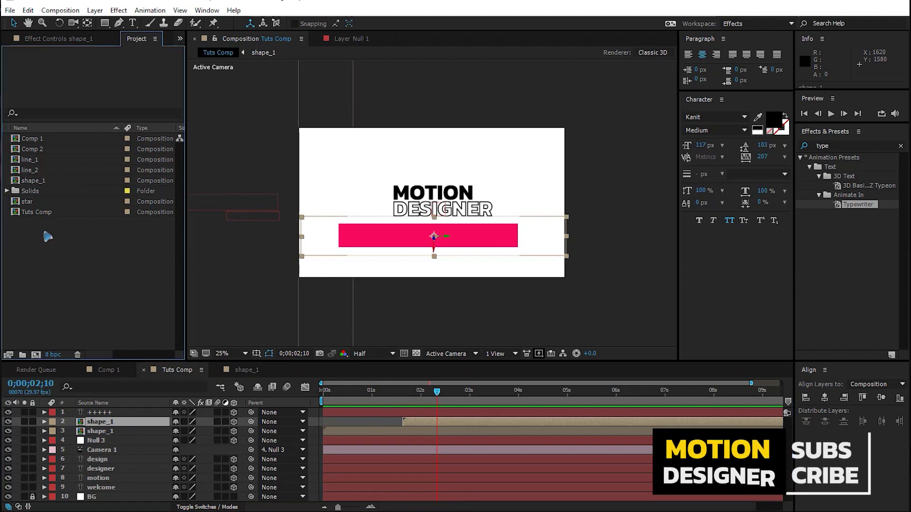
pyautogui.click(41, 181)
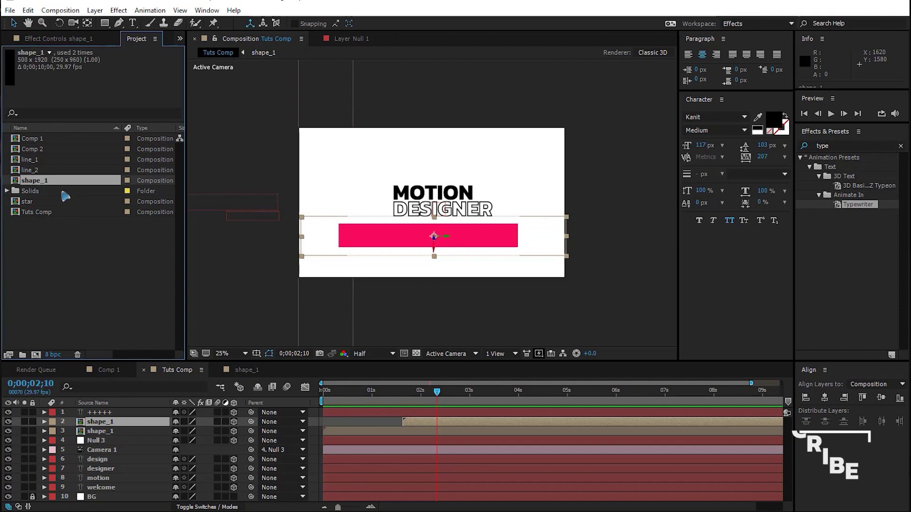
pyautogui.hotkey('ctrl', 'd')
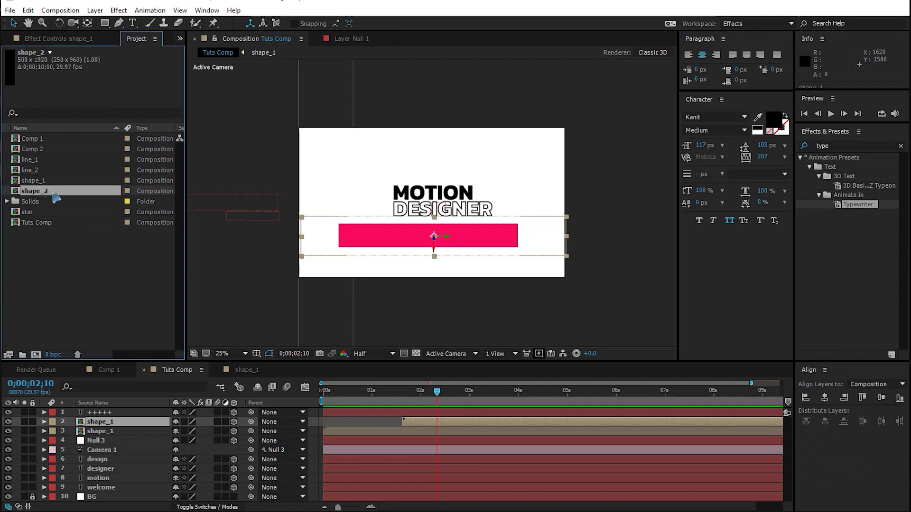
pyautogui.doubleClick(46, 191)
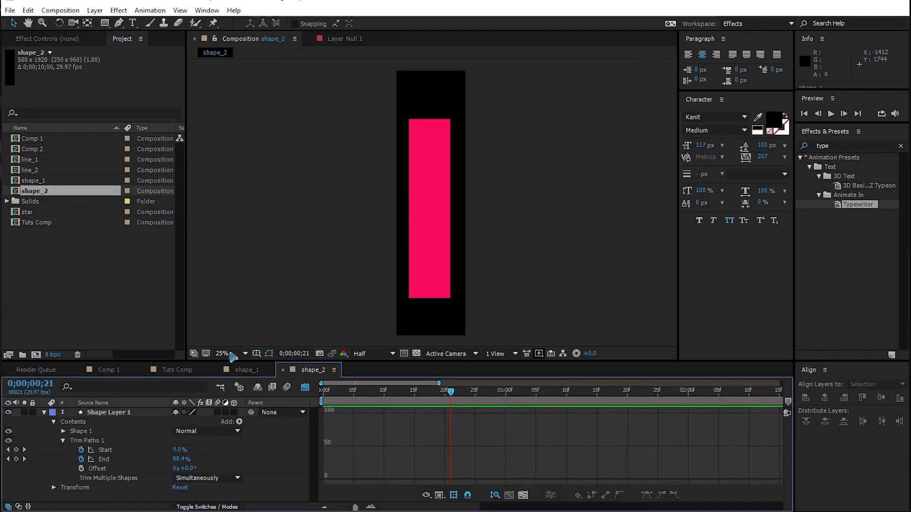
# - Compress shape_2's Trim Paths Start and End keyframes so the last one falls at about frame 25, and preview the animation
pyautogui.click(305, 387)
pyautogui.hotkey('ctrl', 'alt', 'a')
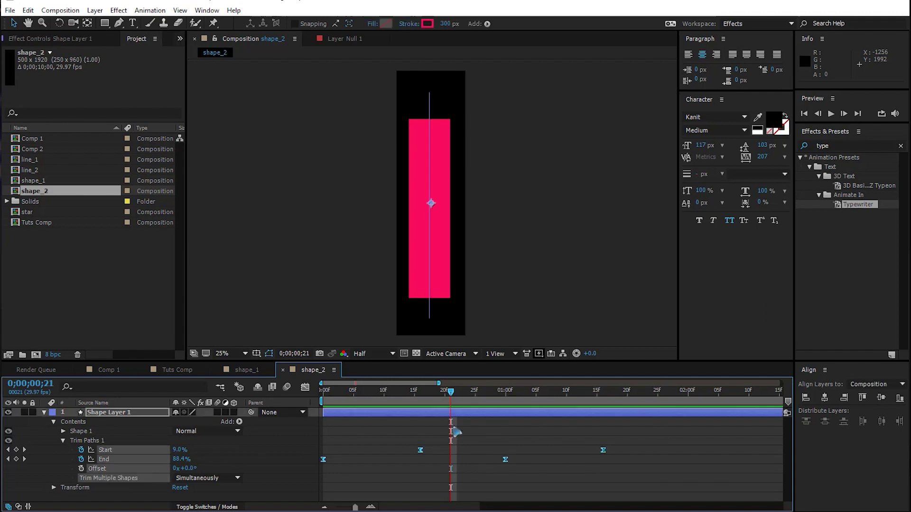
pyautogui.moveTo(690, 438); pyautogui.dragTo(270, 493)
pyautogui.moveTo(603, 451); pyautogui.dragTo(474, 457)
pyautogui.press('space')
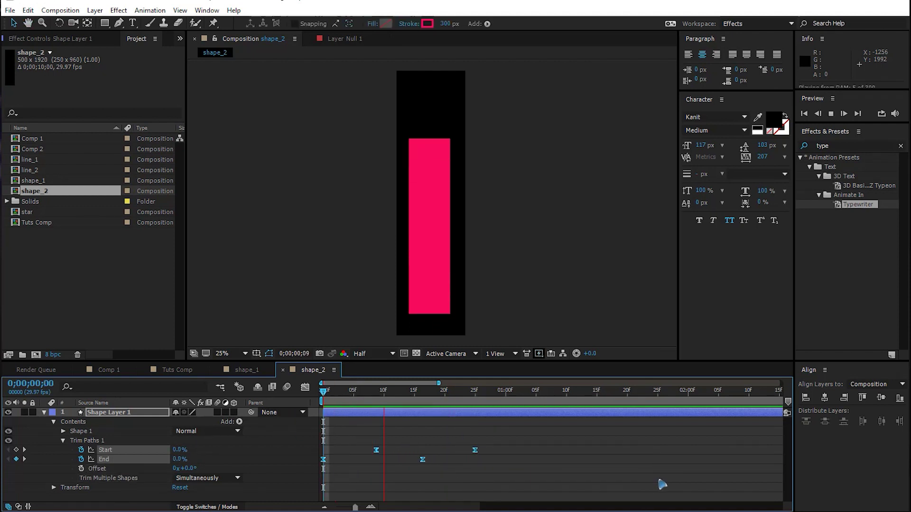
pyautogui.press('space')
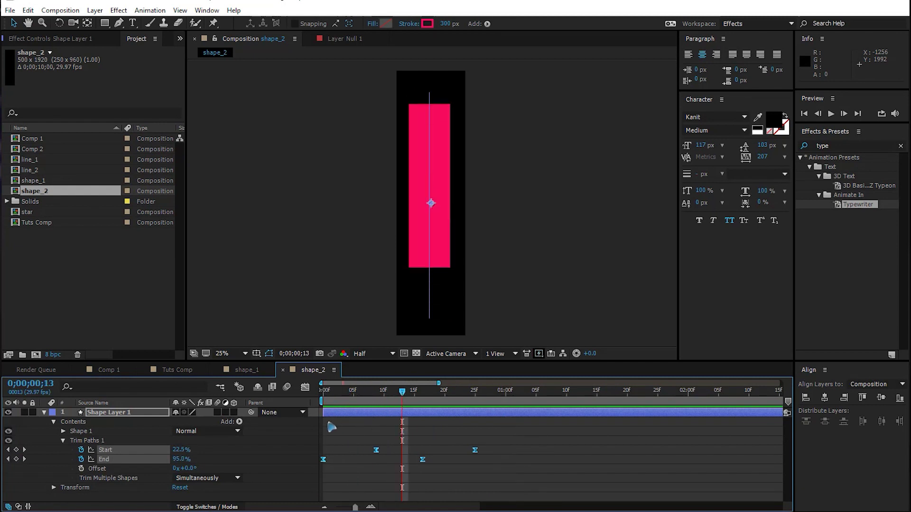
# - Replace the horizontal shape_1 layer beneath MOTION DESIGNER in Tuts Comp with the shape_2 composition and preview the animation
pyautogui.click(176, 372)
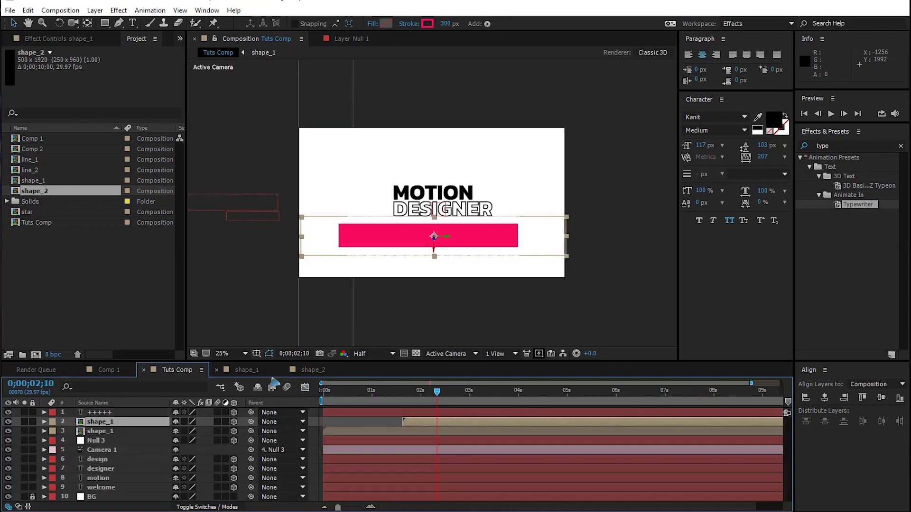
pyautogui.click(102, 432)
pyautogui.click(254, 423)
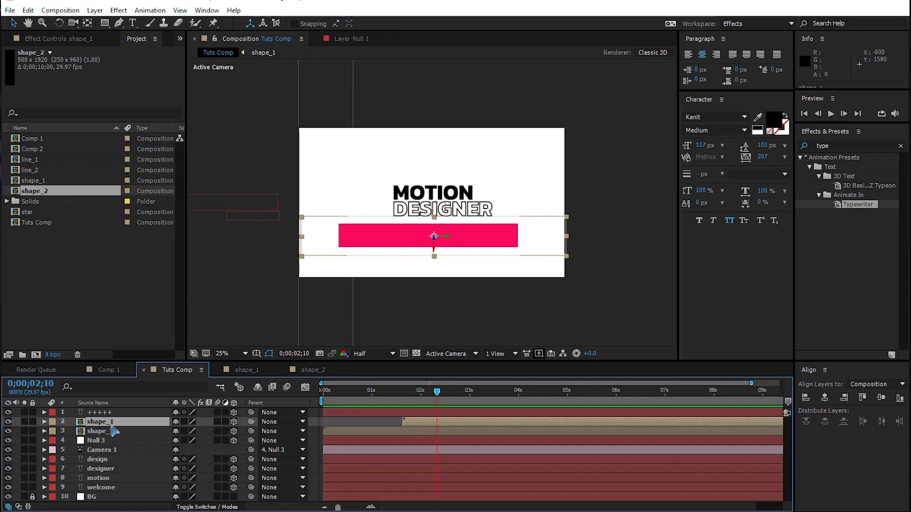
pyautogui.moveTo(41, 198); pyautogui.dragTo(433, 238)
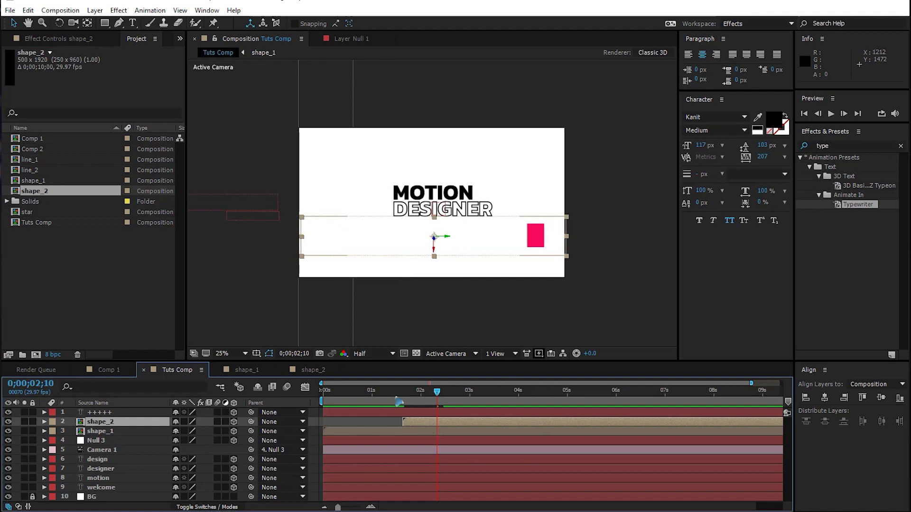
pyautogui.press('space')
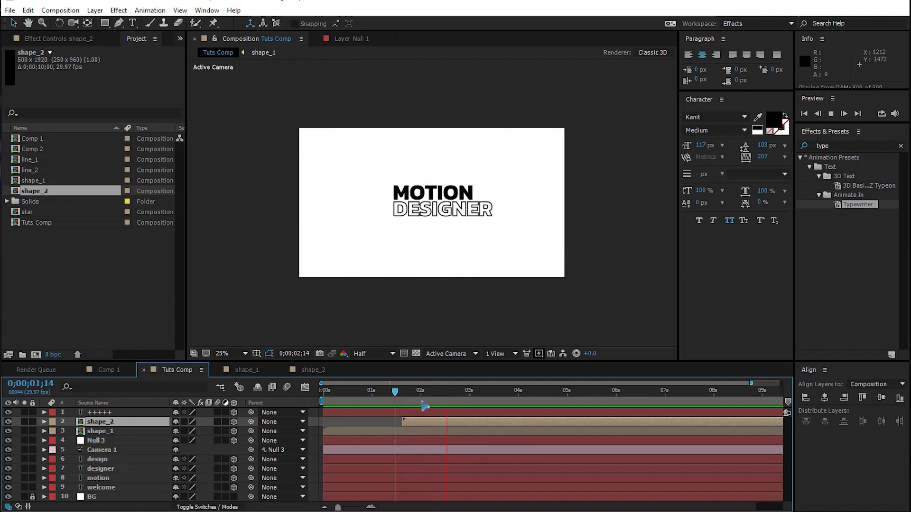
pyautogui.press('space')
# - Draw a straight horizontal line across the word MOTION with the Pen tool and set its pink stroke to 112 px
pyautogui.click(631, 269)
pyautogui.press('g')
pyautogui.press('.')
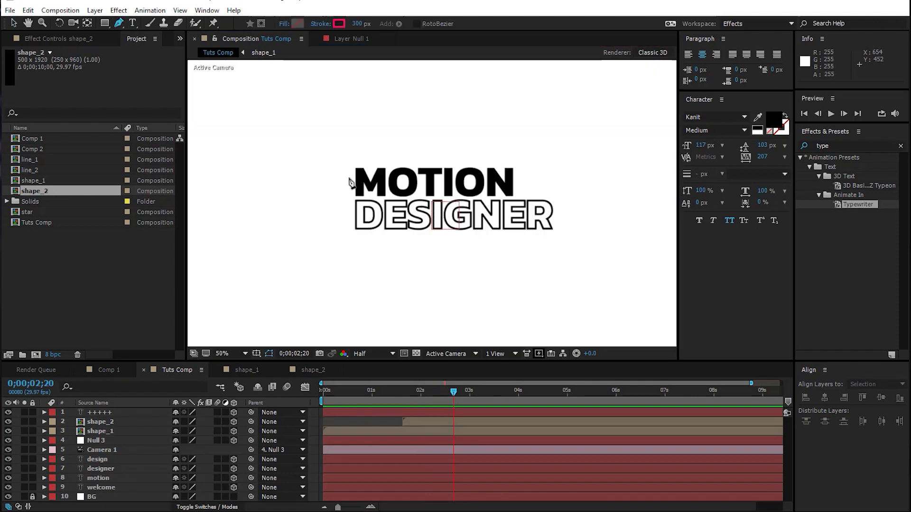
pyautogui.click(351, 179)
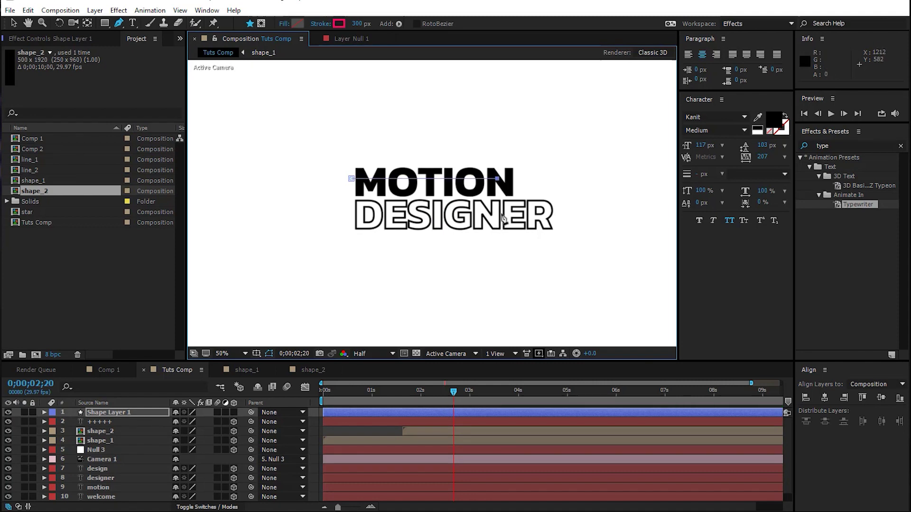
pyautogui.click(14, 23)
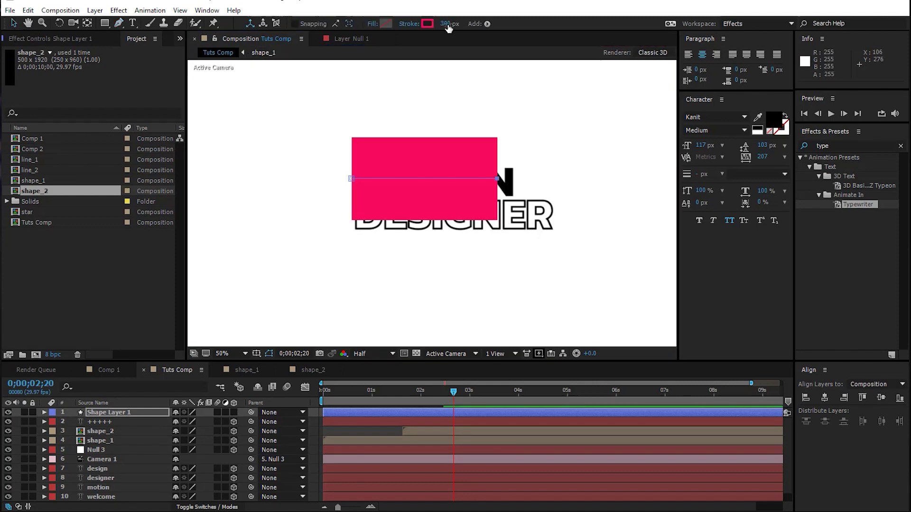
pyautogui.moveTo(445, 26)
pyautogui.mouseDown()
pyautogui.moveTo(357, 51)
pyautogui.moveTo(371, 48)
pyautogui.mouseUp()
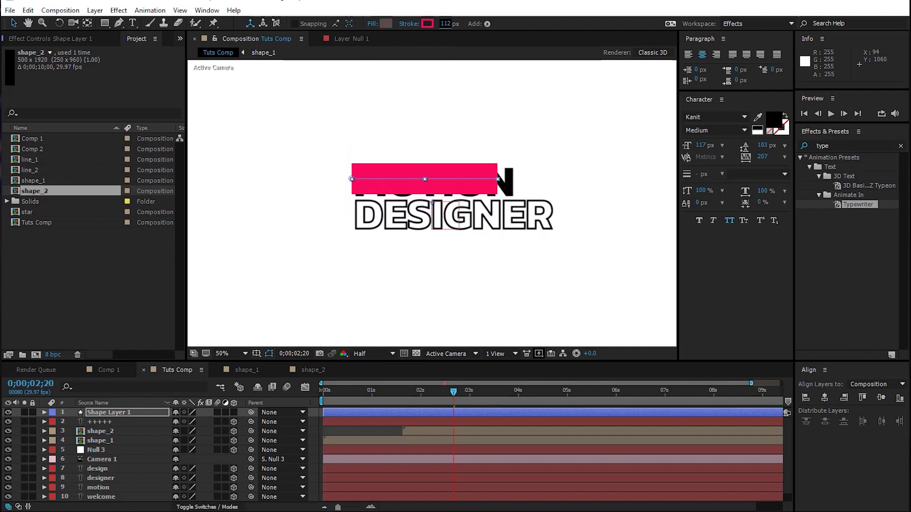
# - Place Shape Layer 1 directly below the motion layer and delay its start to about 0;00;02;09
pyautogui.moveTo(131, 418); pyautogui.dragTo(149, 489)
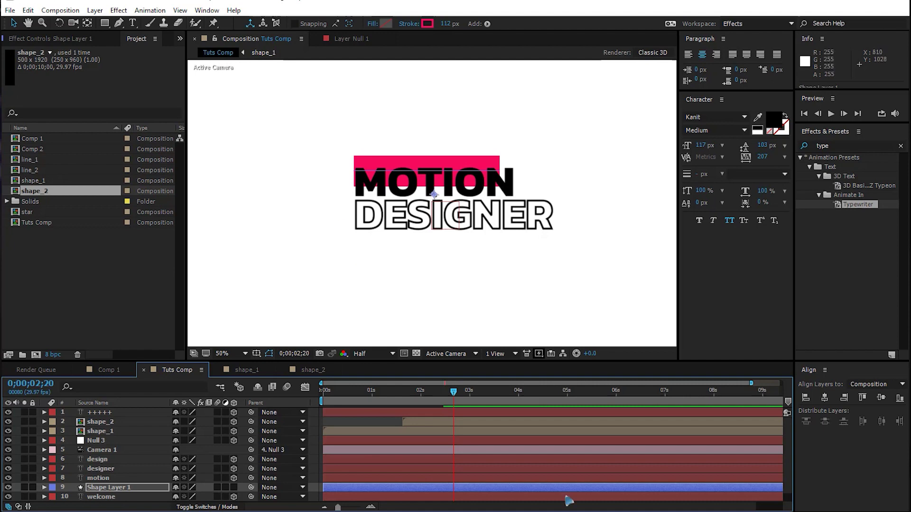
pyautogui.moveTo(346, 490); pyautogui.dragTo(460, 492)
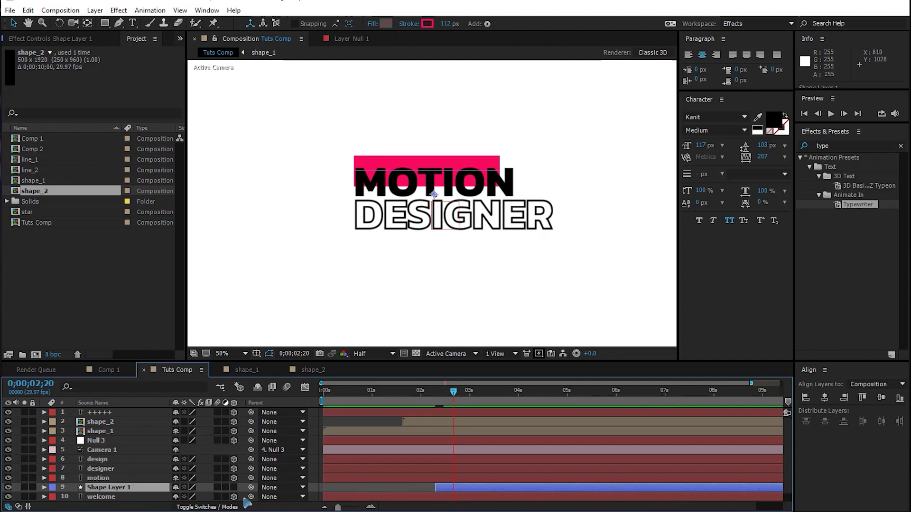
# - Add Trim Paths to Shape Layer 1 and keyframe its End at 0% at 0;00;02;09
pyautogui.click(45, 487)
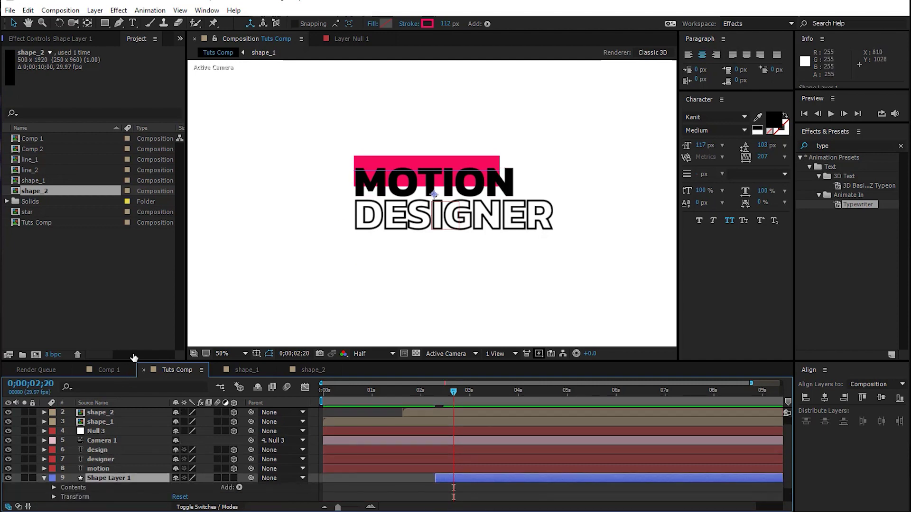
pyautogui.moveTo(129, 361); pyautogui.dragTo(130, 335)
pyautogui.click(239, 469)
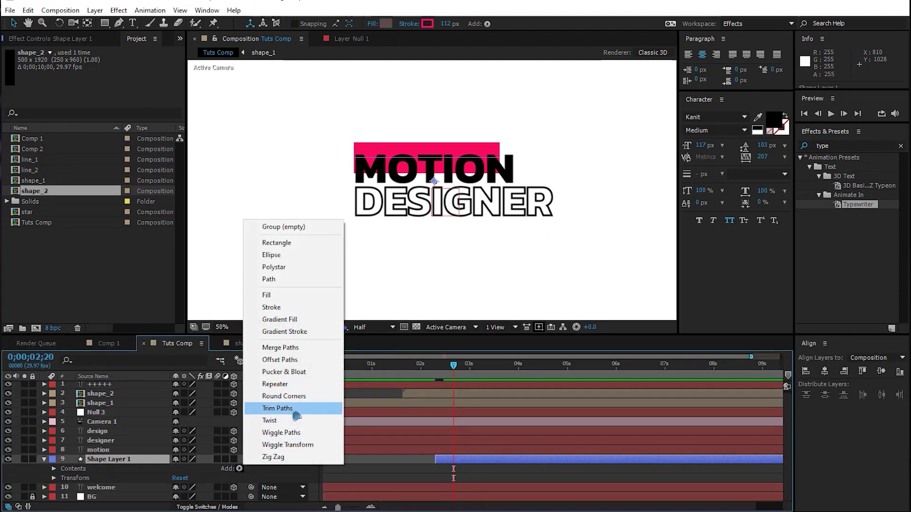
pyautogui.click(275, 406)
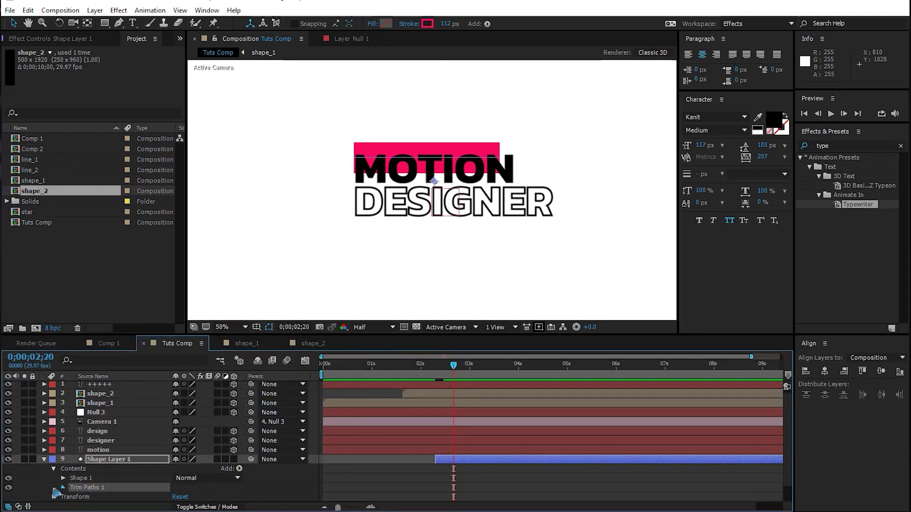
pyautogui.click(62, 488)
pyautogui.moveTo(186, 455); pyautogui.dragTo(30, 464)
pyautogui.moveTo(454, 370); pyautogui.dragTo(435, 366)
pyautogui.click(81, 450)
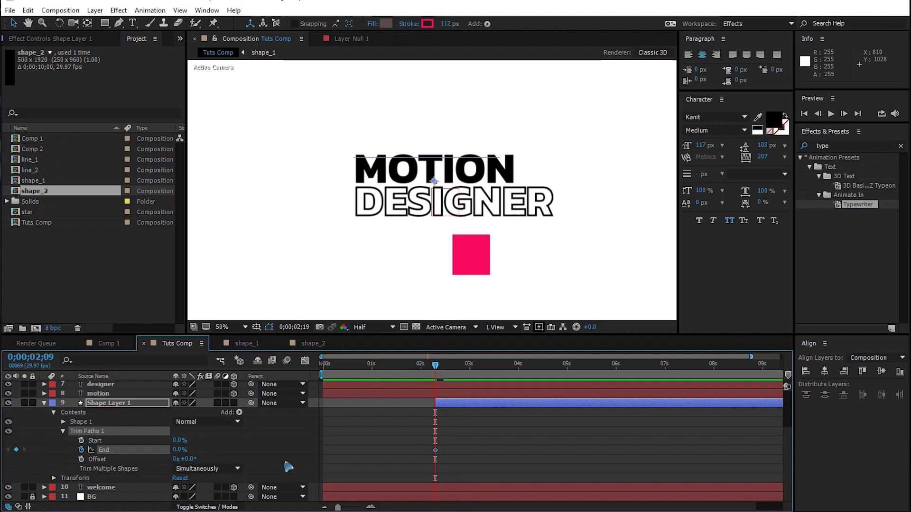
# - Keyframe the Trim Paths End at 100% at 0;00;02;29 and apply Easy Ease to the End keyframes
pyautogui.hotkey('shift', 'pagedown')
pyautogui.hotkey('shift', 'pagedown')
pyautogui.moveTo(180, 450); pyautogui.dragTo(508, 465)
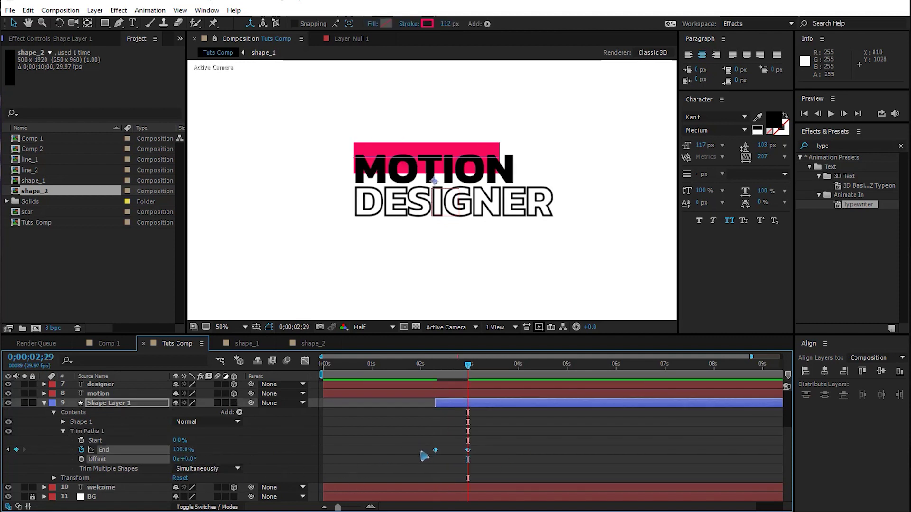
pyautogui.rightClick(435, 452)
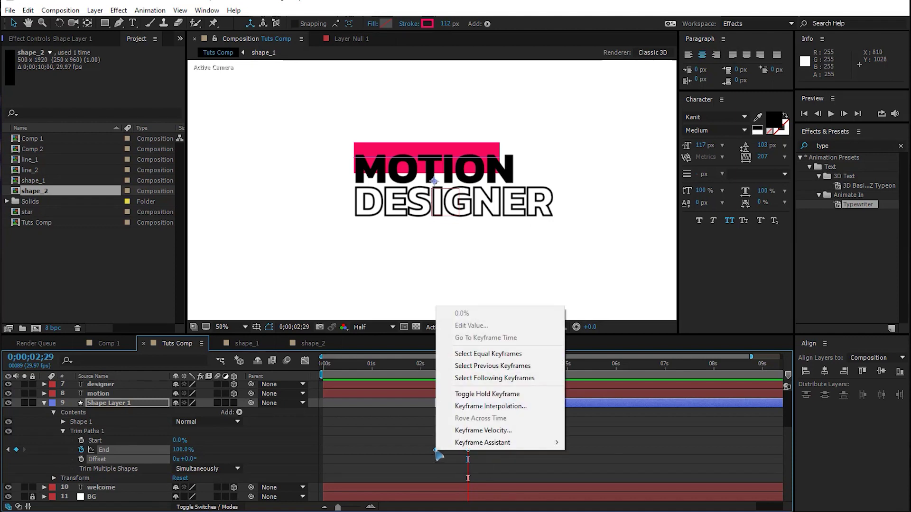
pyautogui.moveTo(522, 442)
pyautogui.click(632, 469)
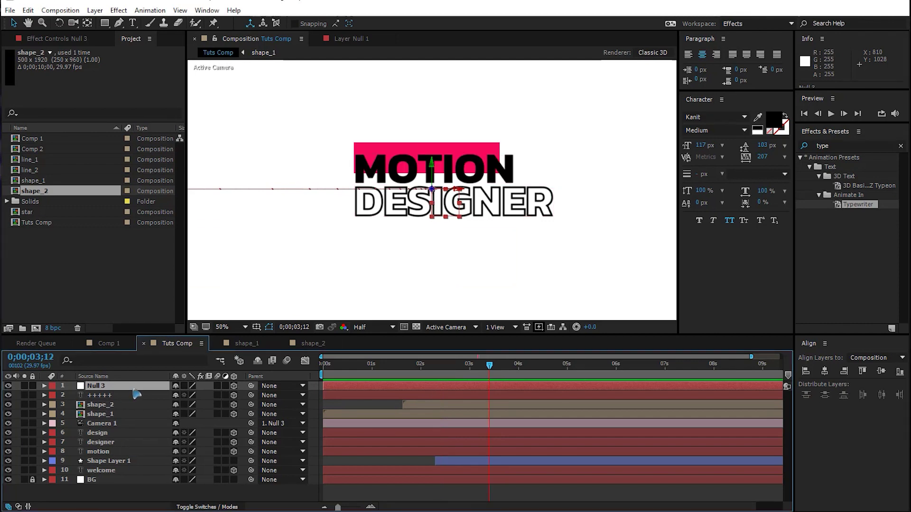
# - Add a holding Position keyframe to Null 3 at 0;00;03;10 and set its Y position to 1299 at 0;00;04;00
pyautogui.press('u')
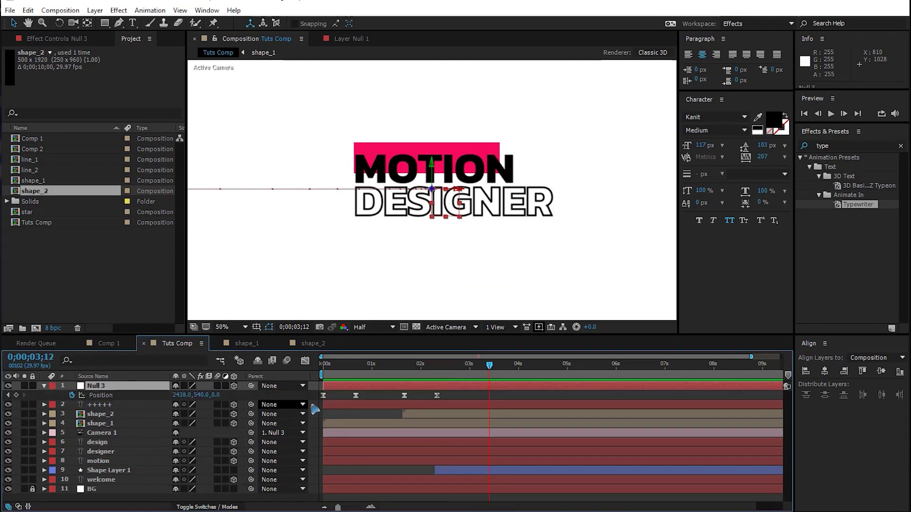
pyautogui.moveTo(451, 366)
pyautogui.mouseDown()
pyautogui.moveTo(426, 373)
pyautogui.moveTo(442, 373)
pyautogui.mouseUp()
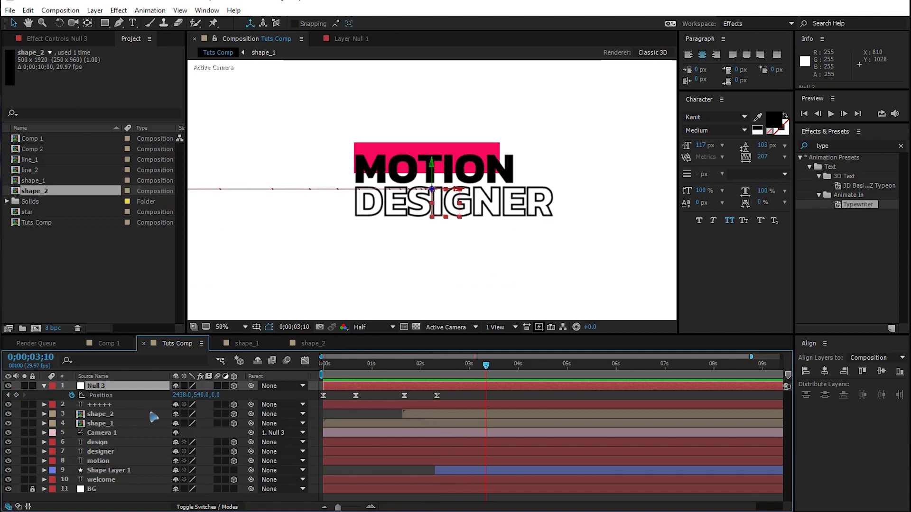
pyautogui.click(16, 395)
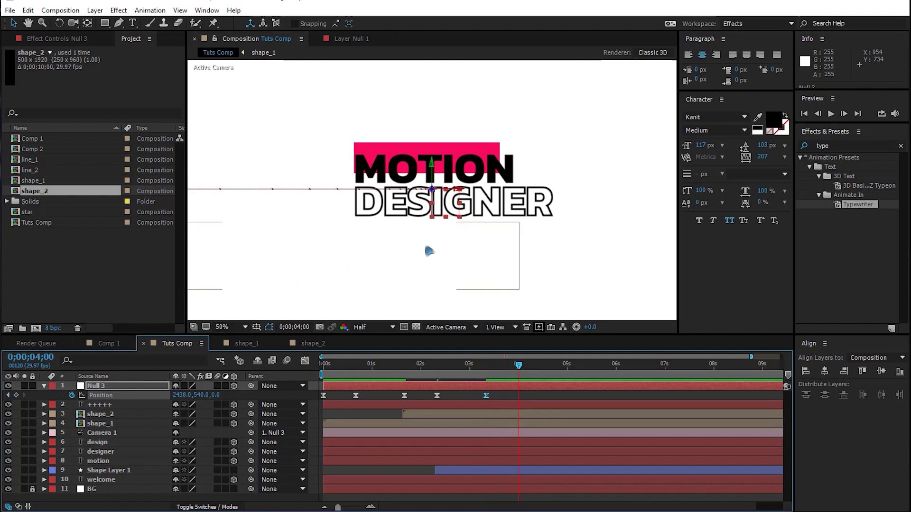
pyautogui.moveTo(205, 394); pyautogui.dragTo(442, 394)
pyautogui.scroll(-3, 444, 222)
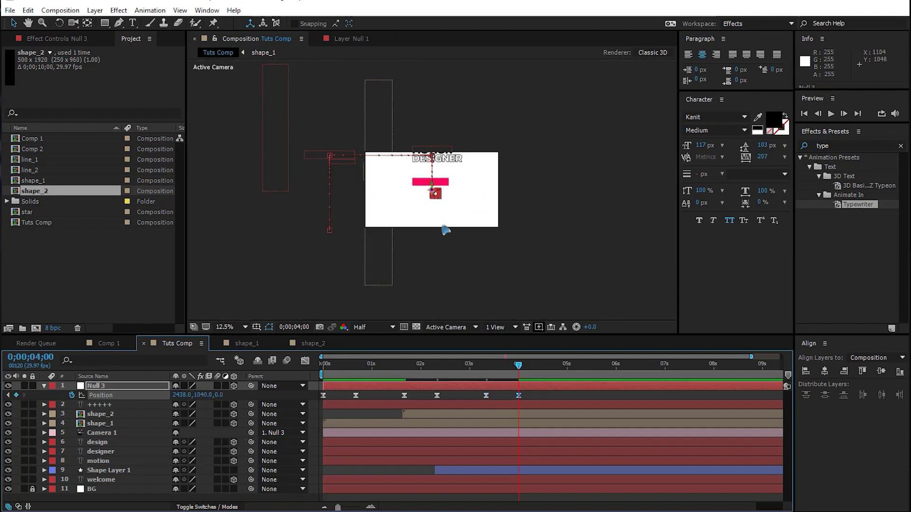
pyautogui.scroll(4, 444, 224)
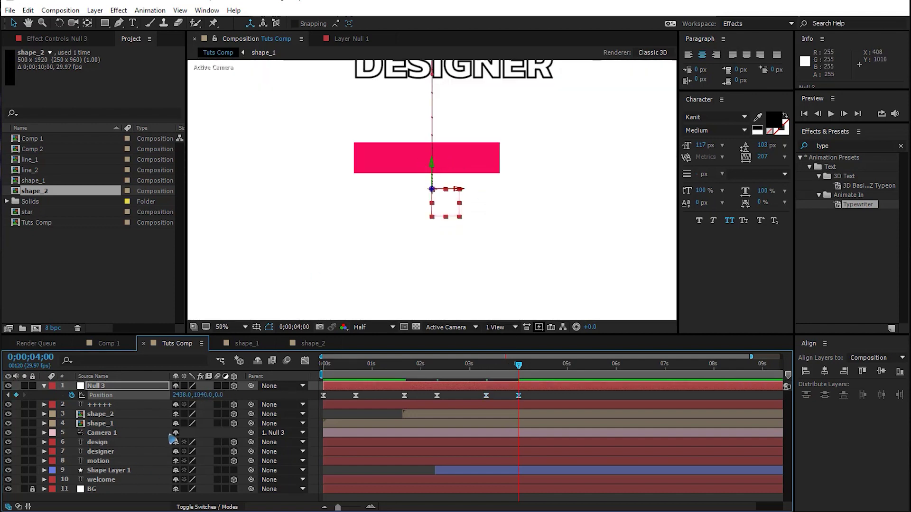
pyautogui.scroll(-2, 348, 237)
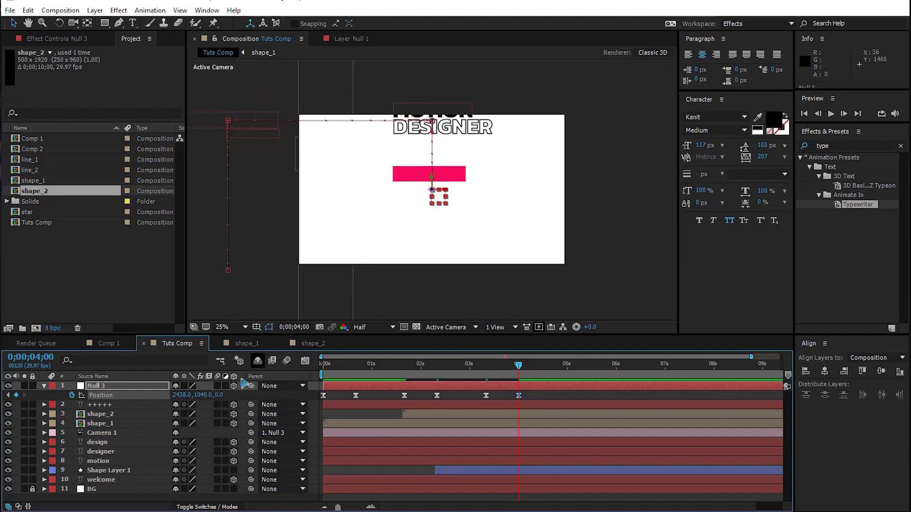
pyautogui.moveTo(201, 395); pyautogui.dragTo(346, 388)
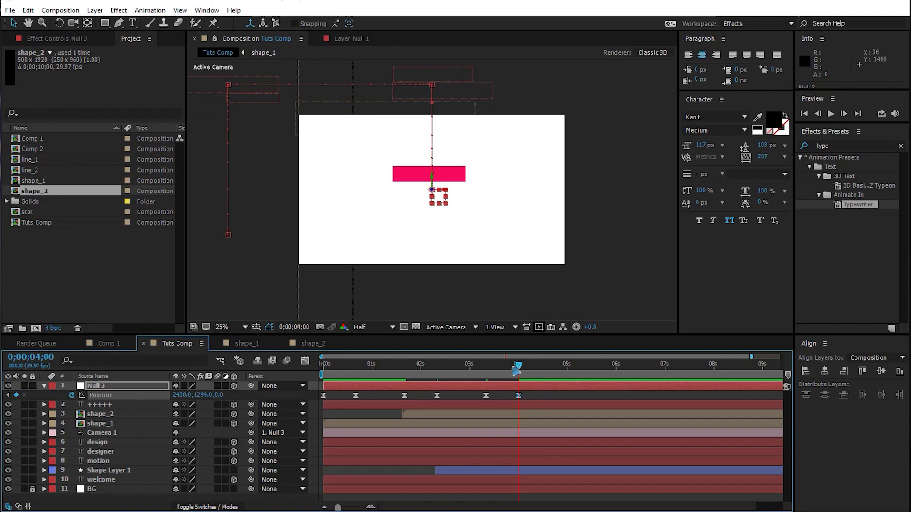
# - Make Shape Layer 1 a 3D layer and move it back behind the upper part of the word MOTION
pyautogui.moveTo(519, 365); pyautogui.dragTo(480, 384)
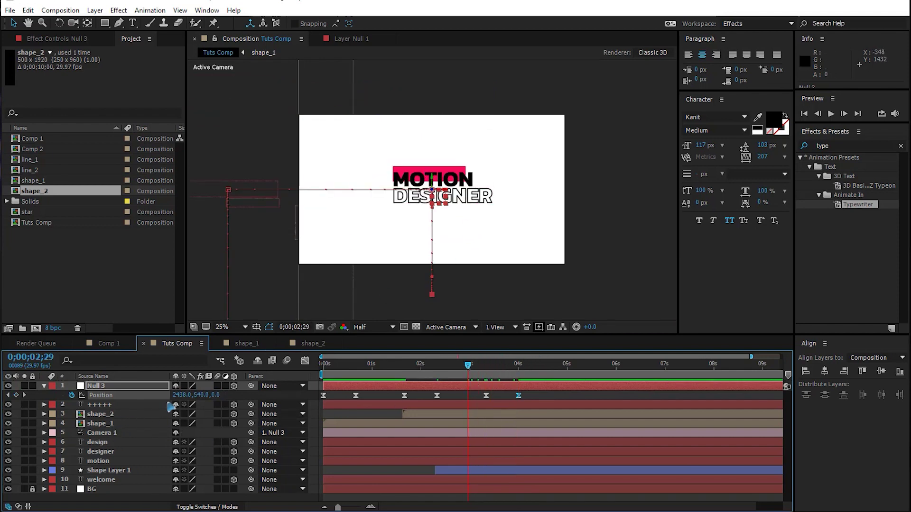
pyautogui.click(120, 472)
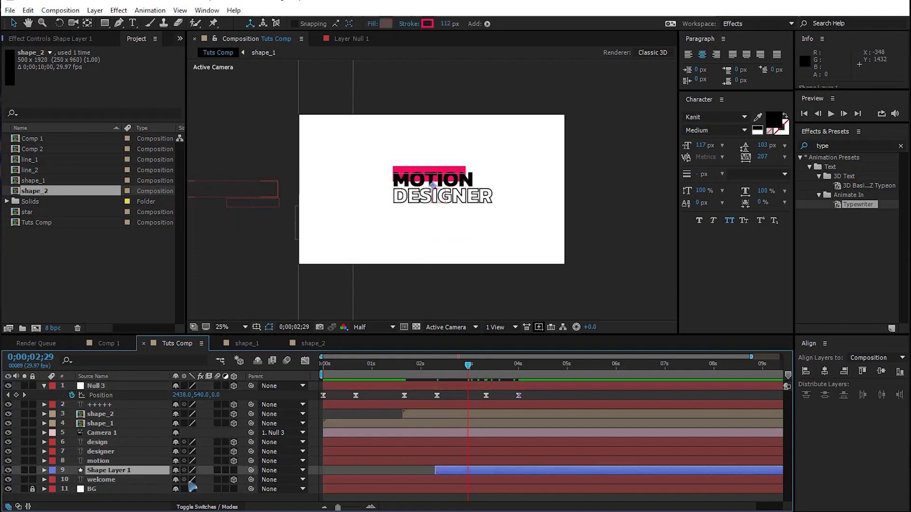
pyautogui.click(233, 470)
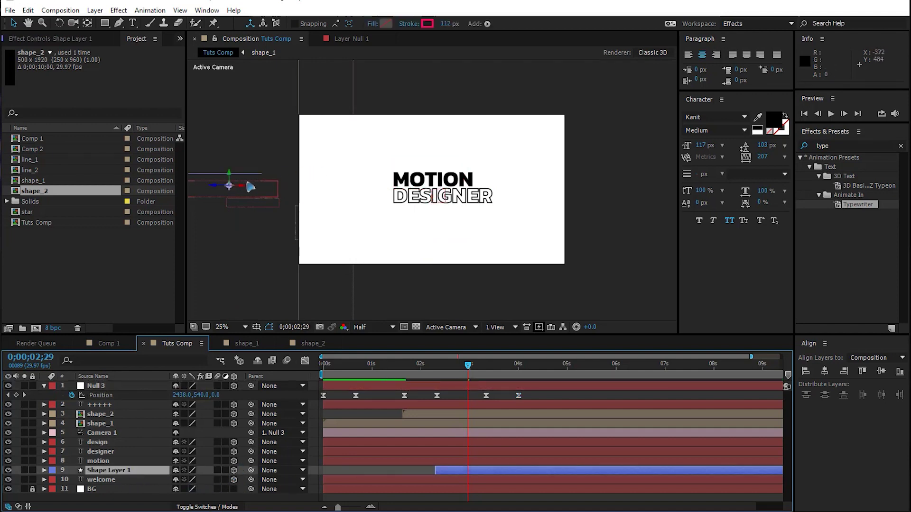
pyautogui.moveTo(241, 176); pyautogui.dragTo(278, 177)
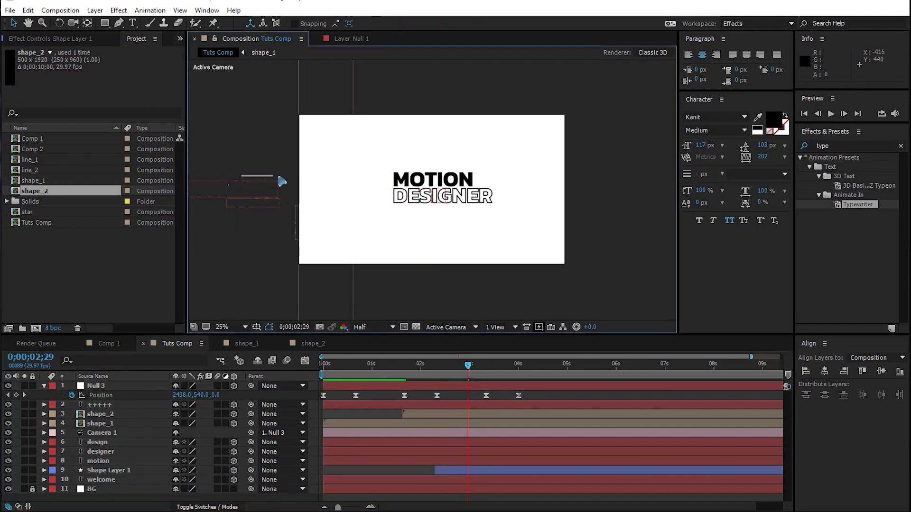
pyautogui.click(117, 470)
pyautogui.moveTo(243, 187); pyautogui.dragTo(448, 199)
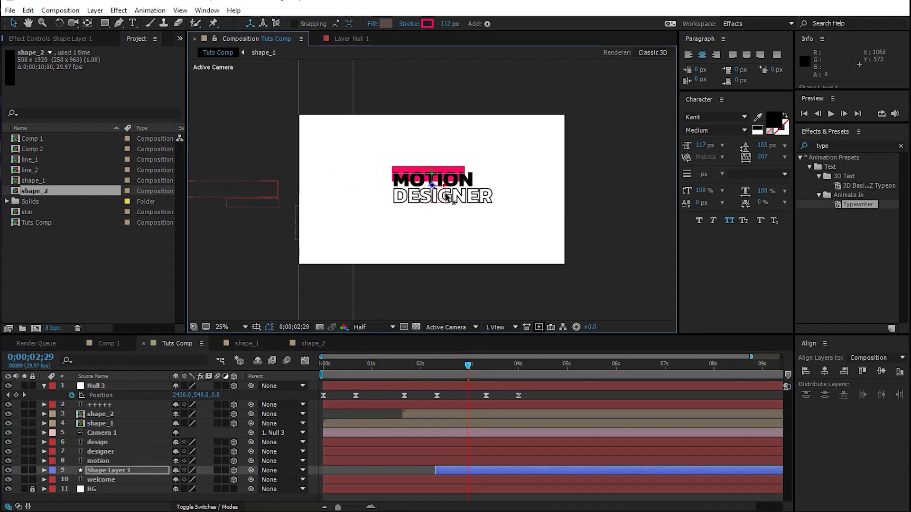
pyautogui.press('/')
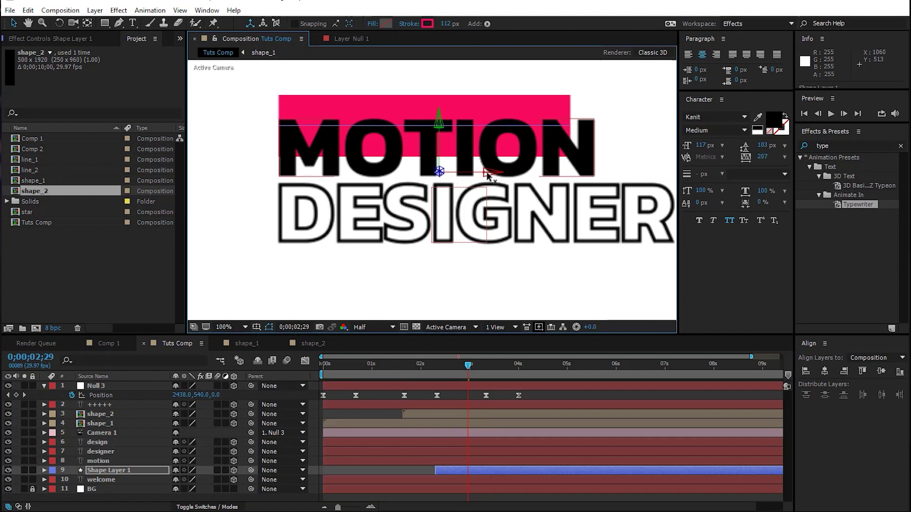
pyautogui.press(',')
# - Duplicate the motion text at 0;00;03;24, move the copy down into the empty frame, and retype it as ae at 350 px
pyautogui.press('Home')
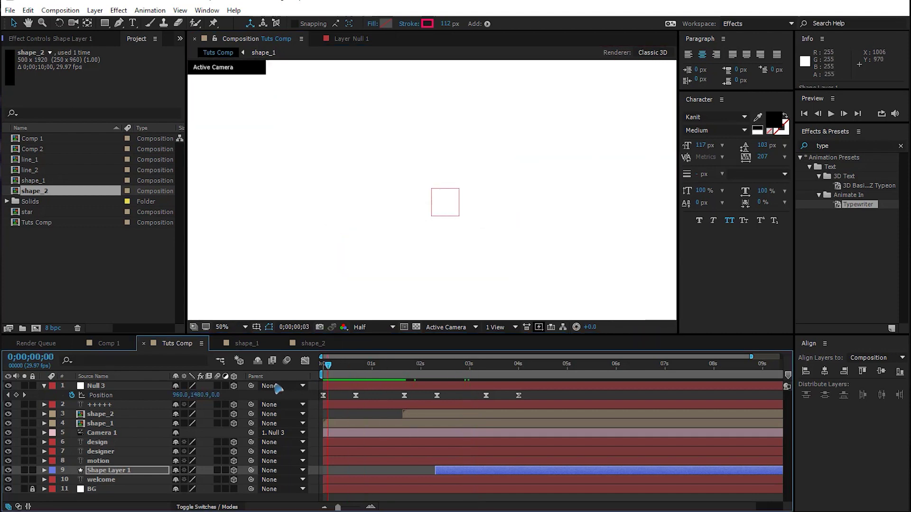
pyautogui.press(',')
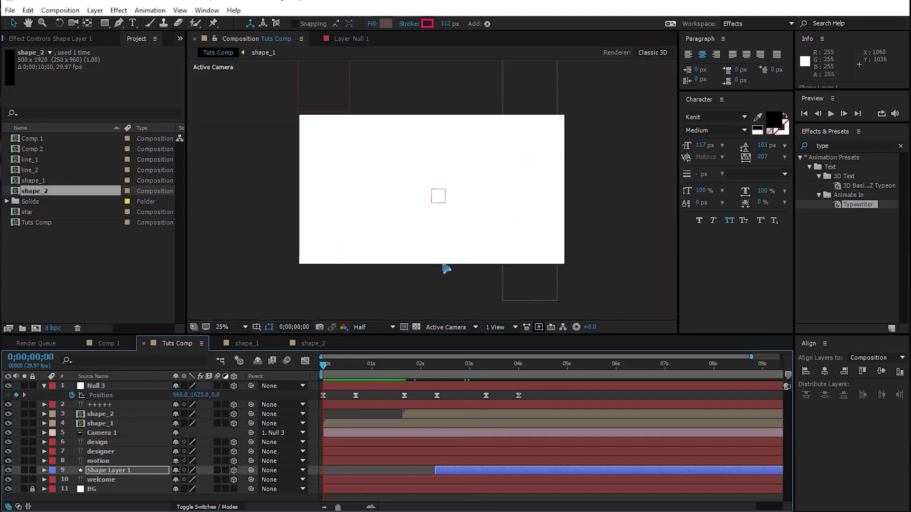
pyautogui.moveTo(328, 367); pyautogui.dragTo(415, 389)
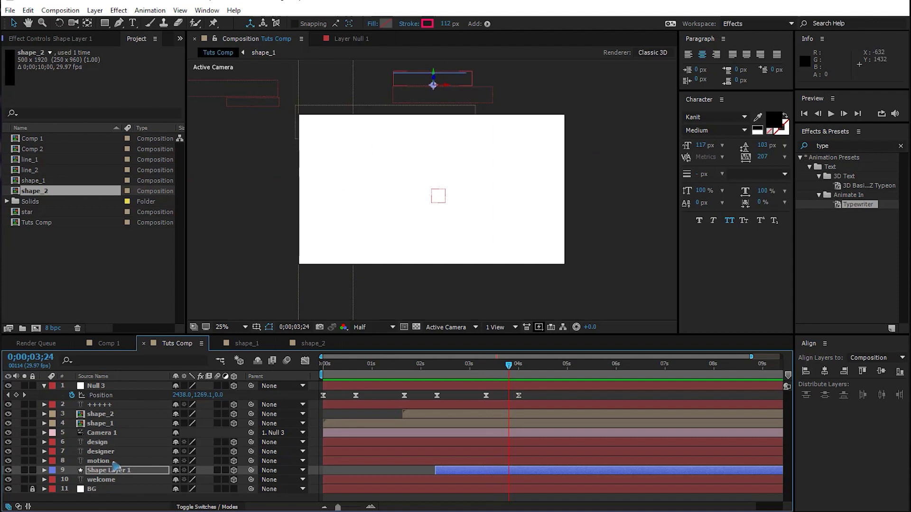
pyautogui.click(118, 461)
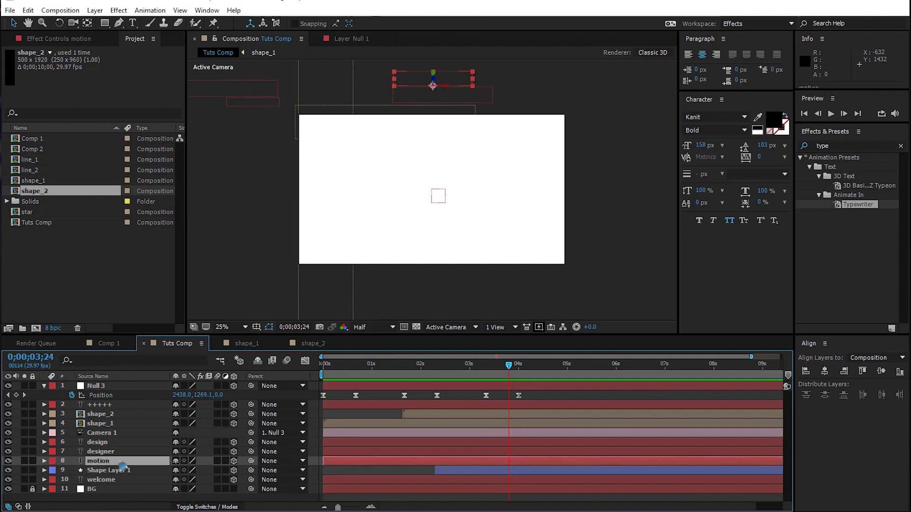
pyautogui.hotkey('ctrl', 'd')
pyautogui.moveTo(433, 76); pyautogui.dragTo(434, 173)
pyautogui.doubleClick(451, 178)
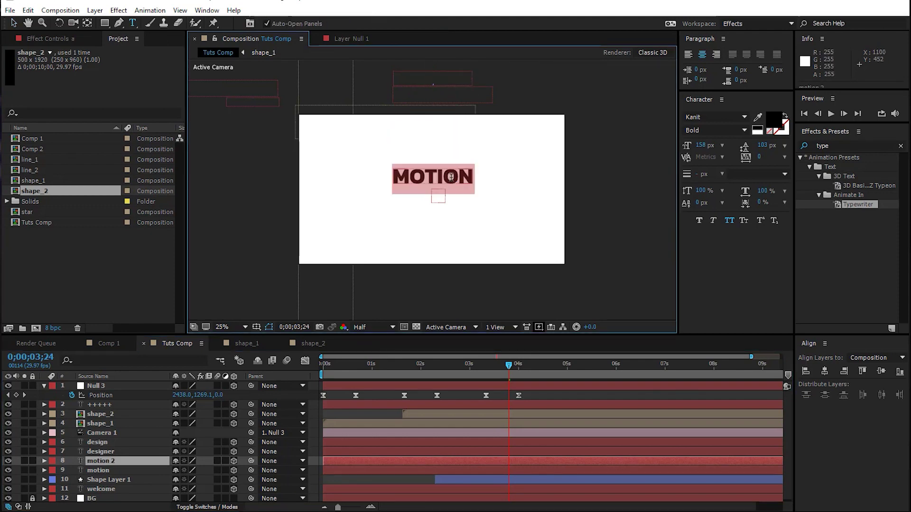
pyautogui.write('ae')
pyautogui.click(14, 24)
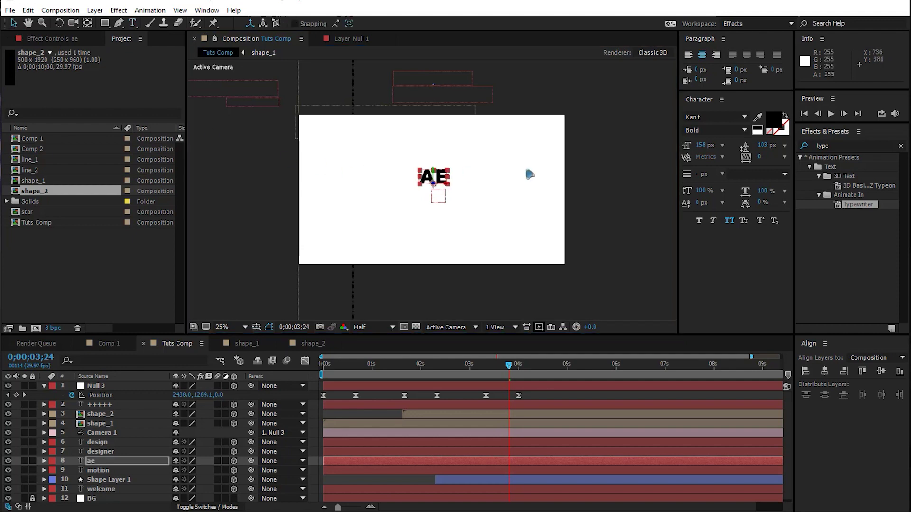
pyautogui.moveTo(702, 150); pyautogui.dragTo(715, 152)
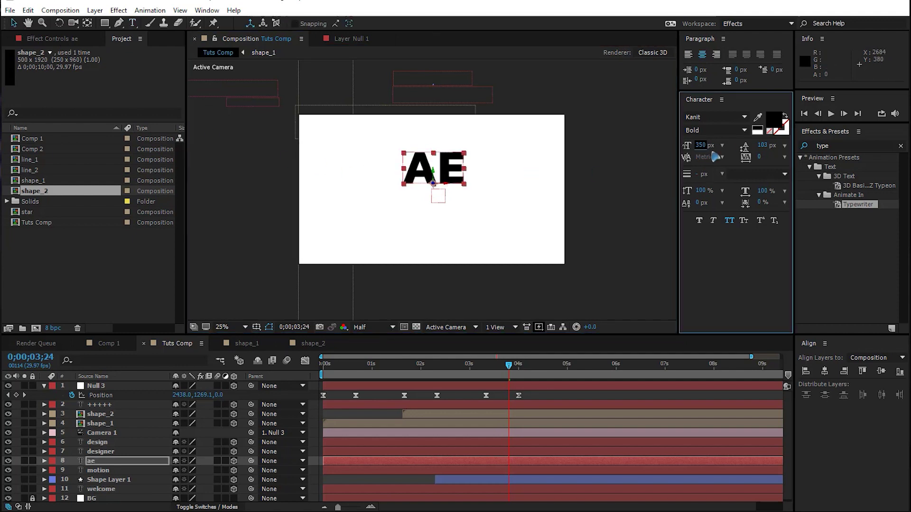
# - Duplicate the ae text as a tutorials line directly beneath it, sized 57 px with 363 tracking
pyautogui.hotkey('ctrl', 'd')
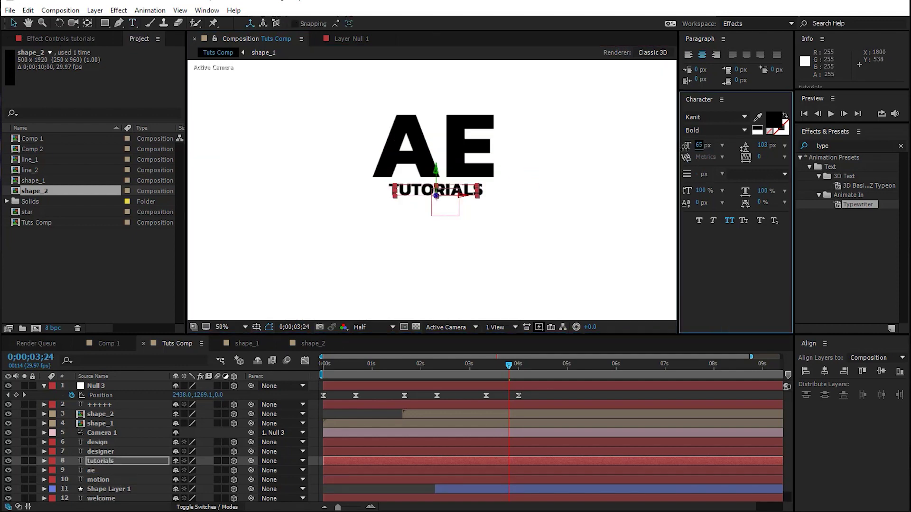
pyautogui.moveTo(759, 156); pyautogui.dragTo(795, 157)
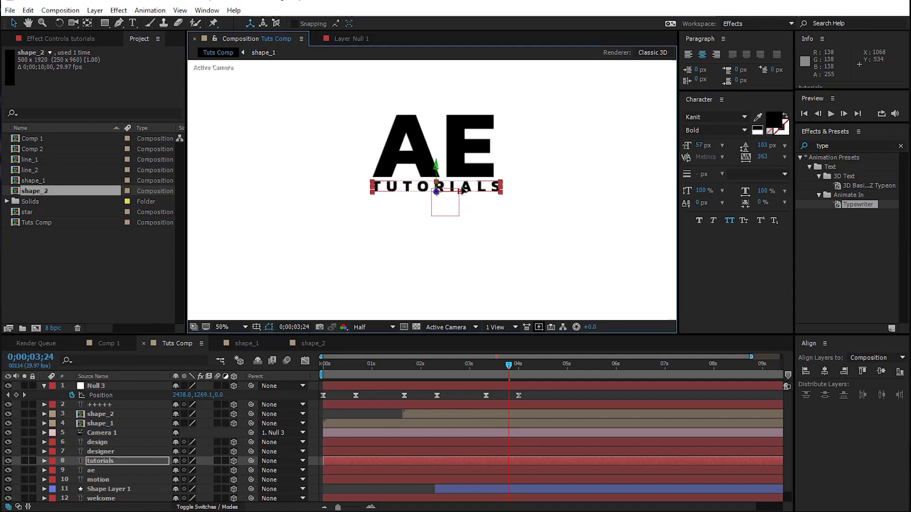
pyautogui.click(517, 231)
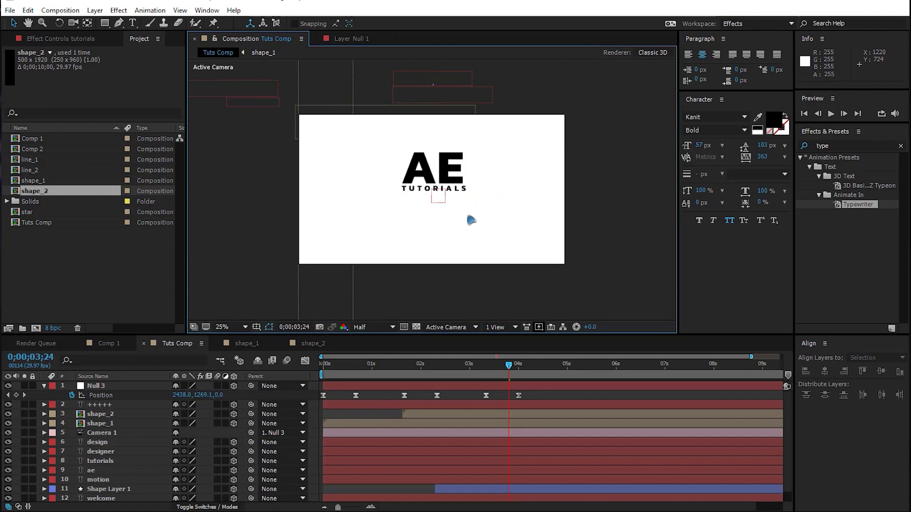
# - Move the ae and tutorials layers down together to the frame's vertical center, using the Title/Action Safe guides temporarily
pyautogui.click(471, 183)
pyautogui.keyDown('shift'); pyautogui.click(434, 159); pyautogui.keyUp('shift')
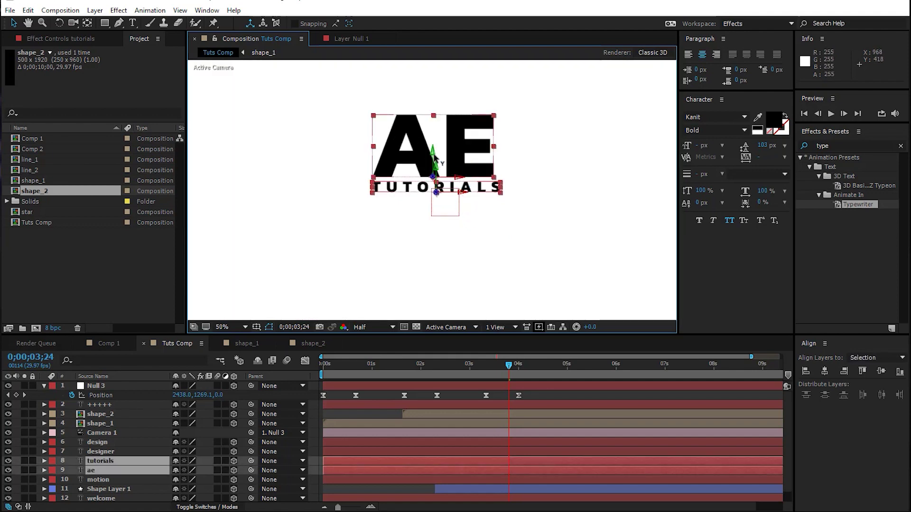
pyautogui.moveTo(432, 158); pyautogui.dragTo(433, 167)
pyautogui.scroll(-1, 431, 219)
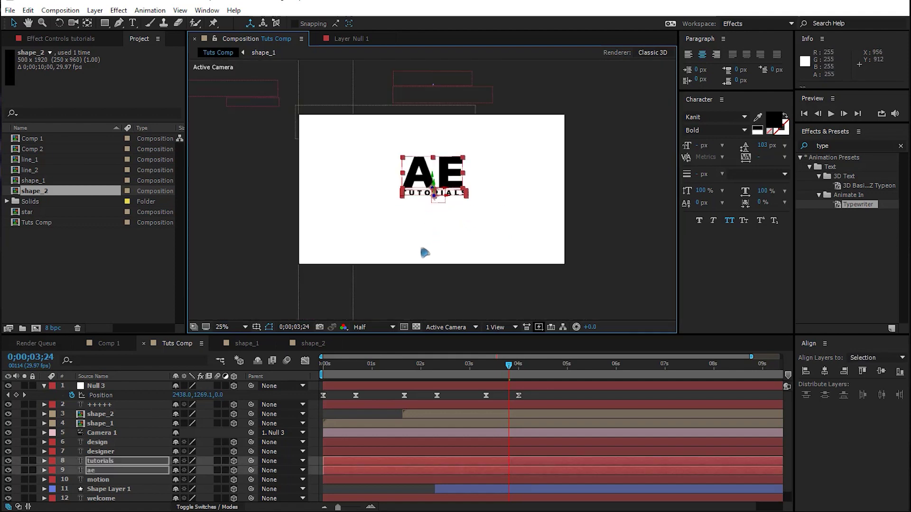
pyautogui.click(256, 328)
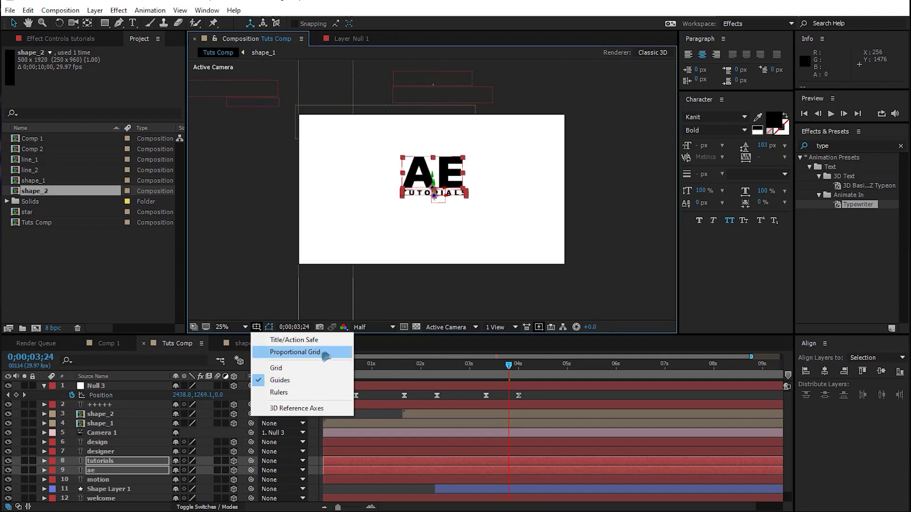
pyautogui.click(313, 339)
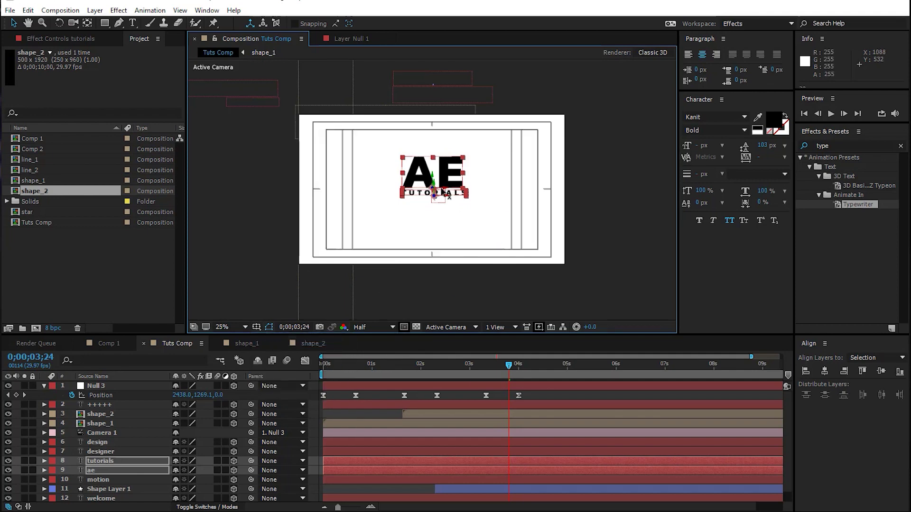
pyautogui.moveTo(432, 177); pyautogui.dragTo(432, 181)
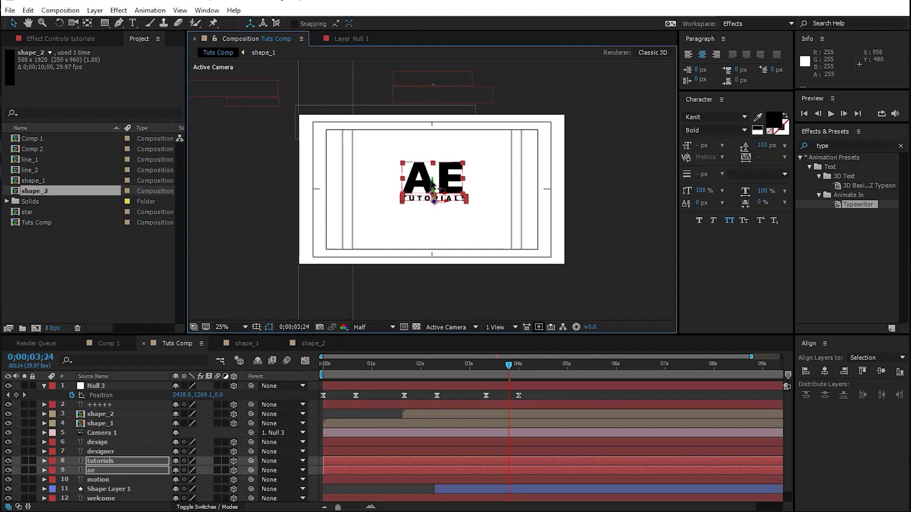
pyautogui.click(256, 328)
pyautogui.click(303, 342)
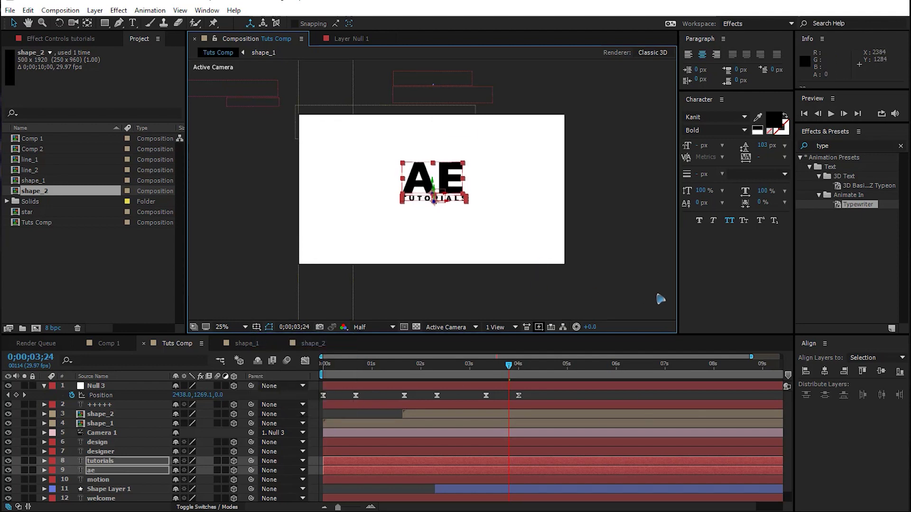
# - Add shape_1 from the project as the top 3D layer and delay its start to shortly after 0;00;03;00
pyautogui.click(460, 377)
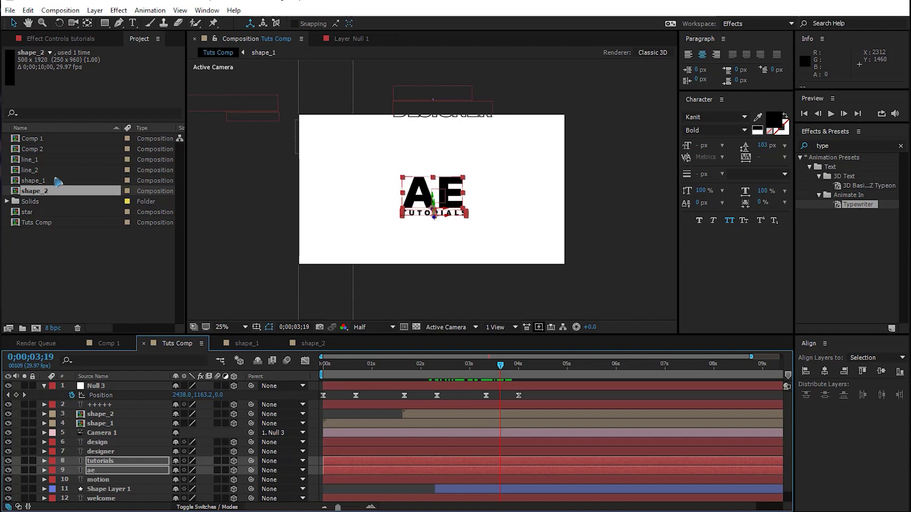
pyautogui.click(55, 181)
pyautogui.keyDown('shift'); pyautogui.click(57, 190); pyautogui.keyUp('shift')
pyautogui.moveTo(56, 190); pyautogui.dragTo(138, 382)
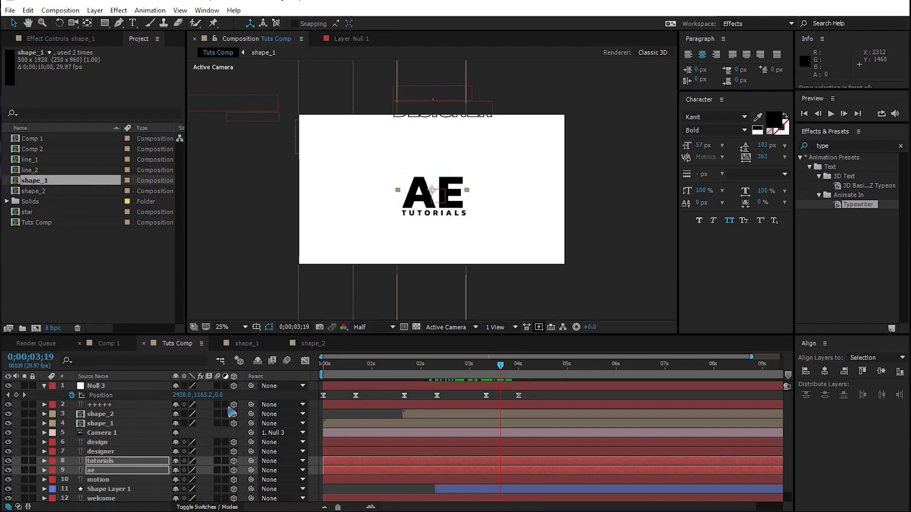
pyautogui.moveTo(275, 172); pyautogui.dragTo(512, 254)
pyautogui.moveTo(373, 391); pyautogui.dragTo(512, 390)
pyautogui.moveTo(340, 388); pyautogui.dragTo(510, 362)
# - Rotate the new shape_1 bar upside down and move it to the white area left of the AE text
pyautogui.press('w')
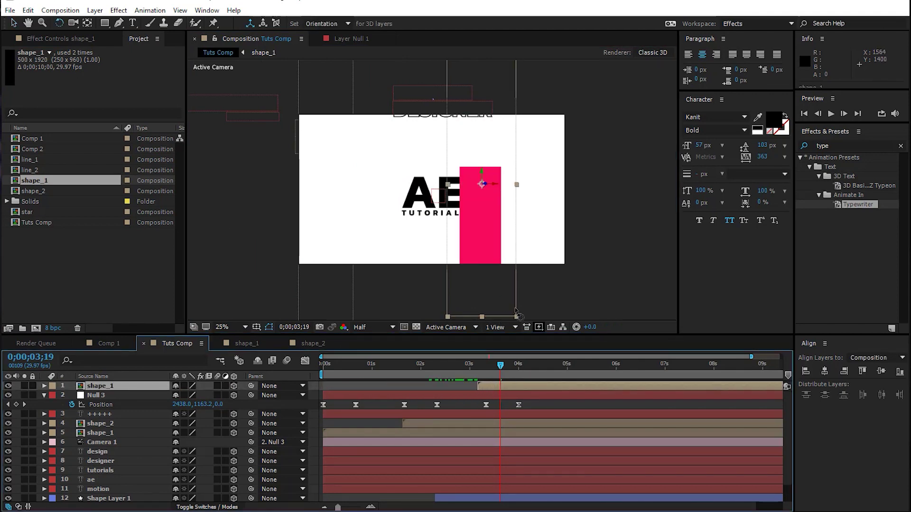
pyautogui.moveTo(432, 99); pyautogui.dragTo(470, 101)
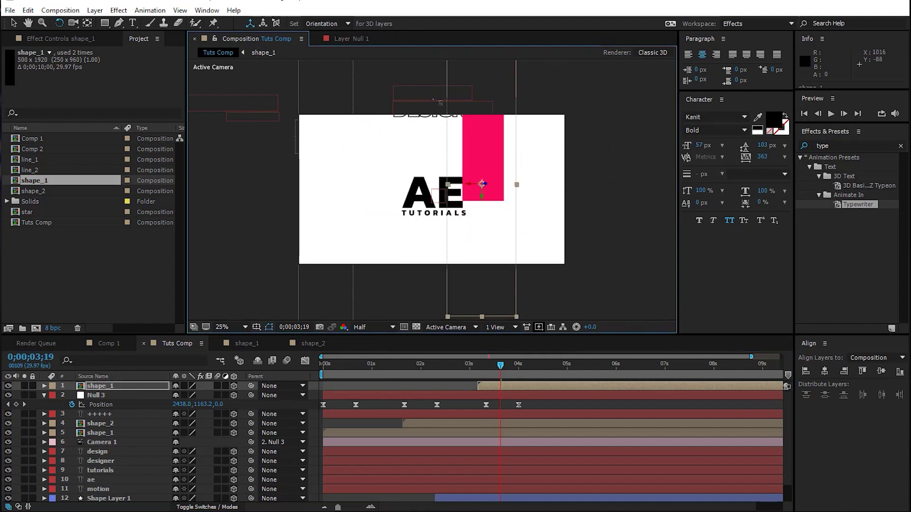
pyautogui.press('v')
pyautogui.moveTo(483, 151); pyautogui.dragTo(339, 150)
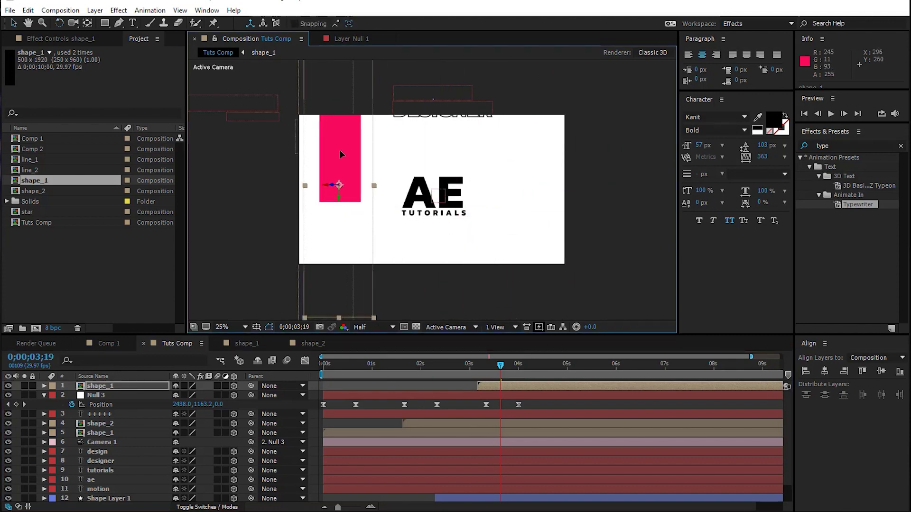
# - Retime the new shape_1 layer to start around 0;00;03;10 and preview its animation up to 0;00;04;16
pyautogui.moveTo(474, 368); pyautogui.dragTo(527, 389)
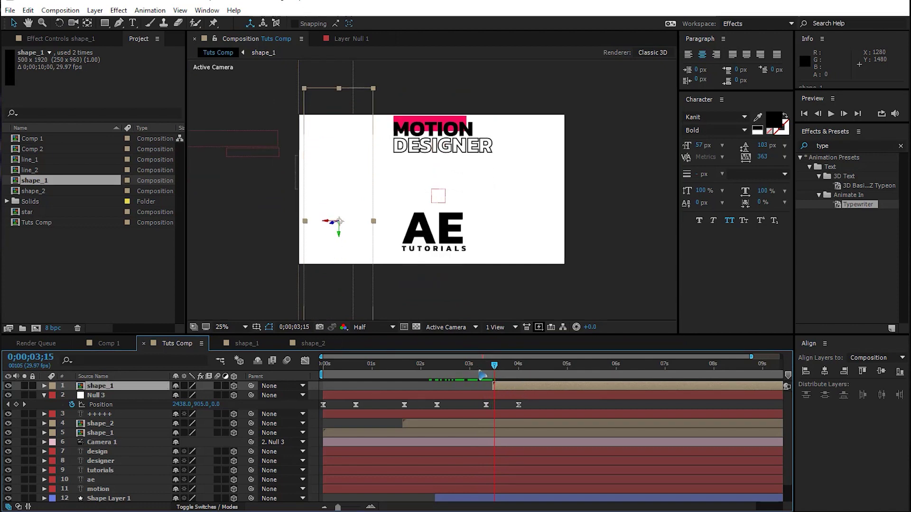
pyautogui.press('space')
pyautogui.moveTo(485, 379); pyautogui.dragTo(527, 390)
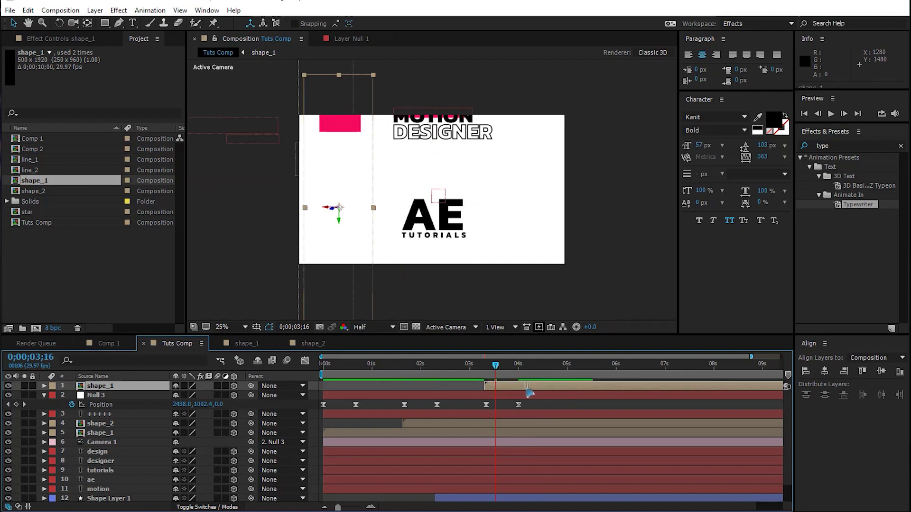
pyautogui.press('space')
pyautogui.moveTo(487, 379); pyautogui.dragTo(545, 382)
pyautogui.click(628, 266)
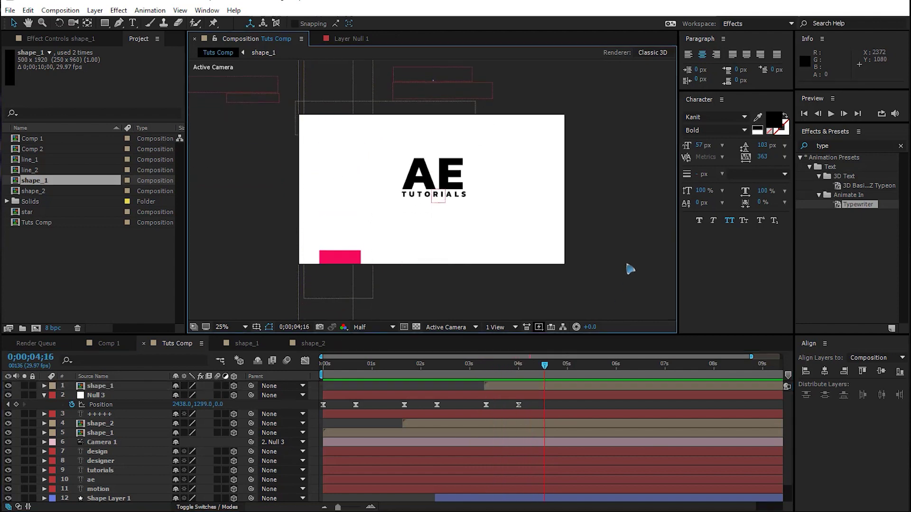
# - Collapse Null 3's keyframes and add a + text layer left of AE in Kanit Black at 695 px
pyautogui.press('u')
pyautogui.click(132, 24)
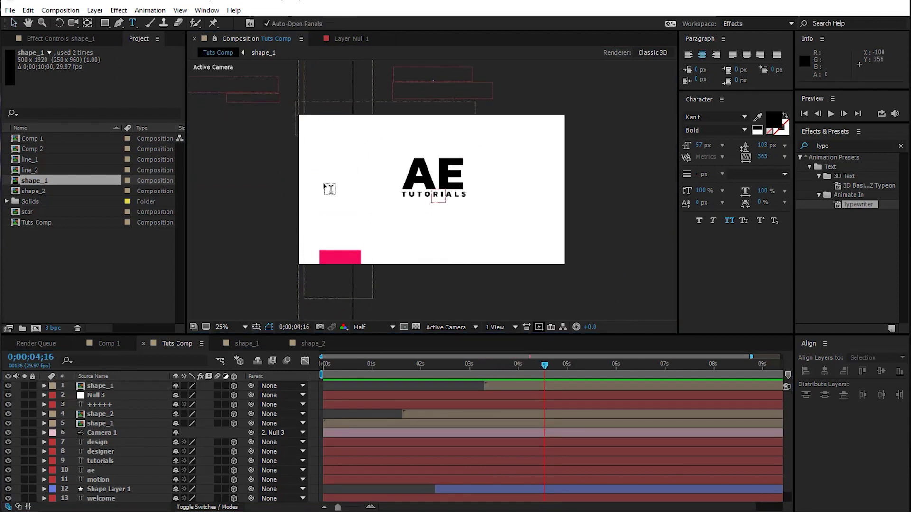
pyautogui.click(362, 186)
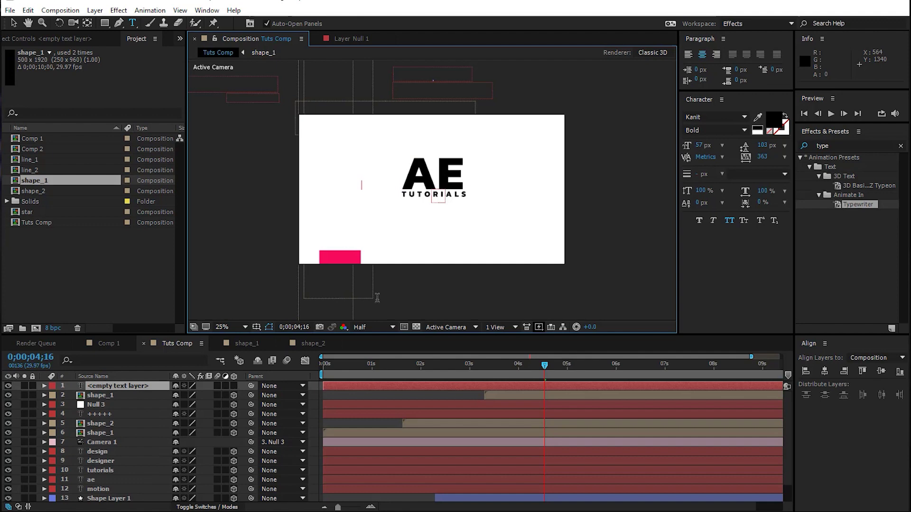
pyautogui.write('+')
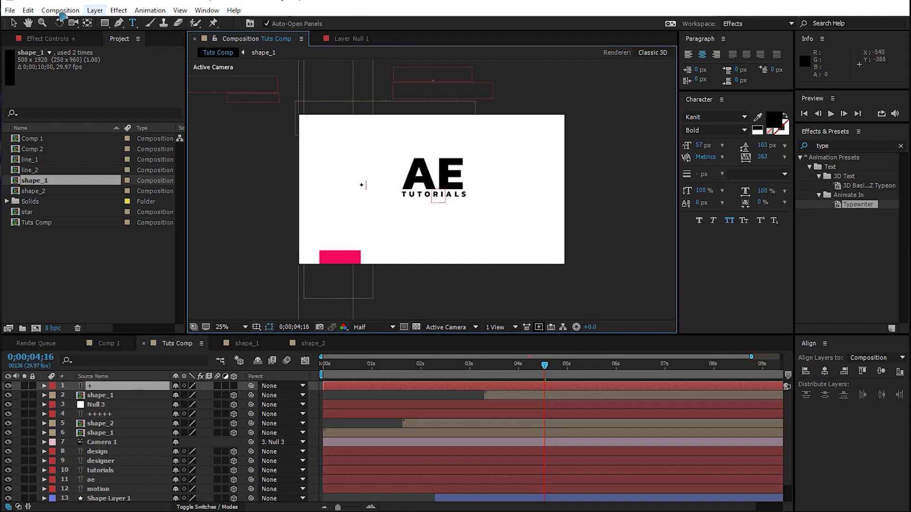
pyautogui.click(14, 23)
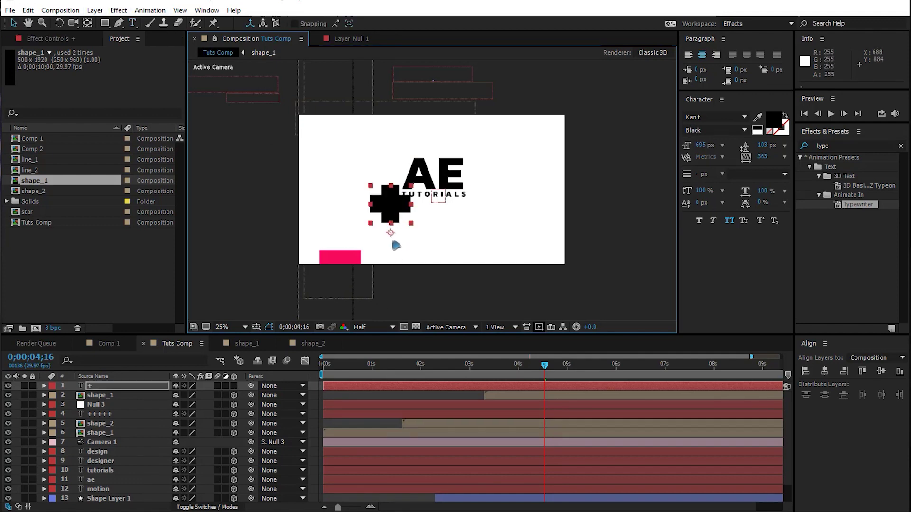
# - Move the plus sign up until it overlaps the start of the AE TUTORIALS text, and center its anchor point
pyautogui.press('.')
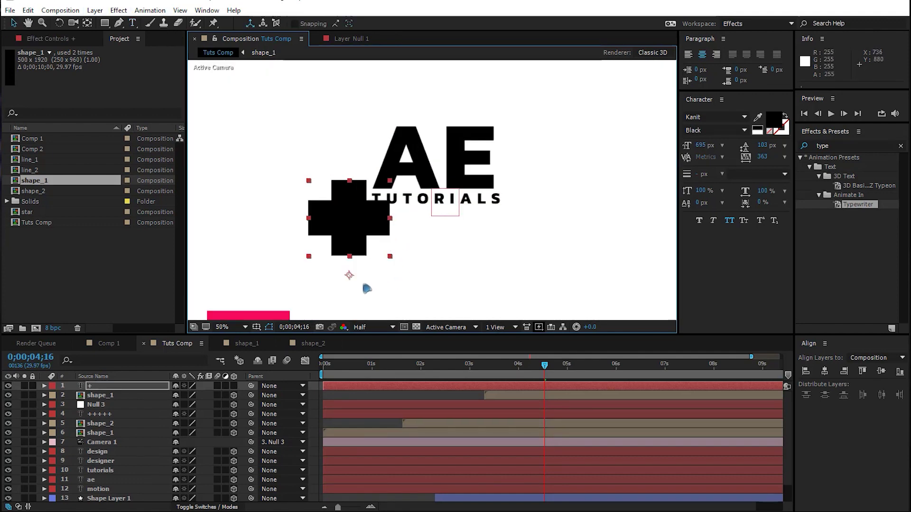
pyautogui.moveTo(349, 277); pyautogui.dragTo(350, 252)
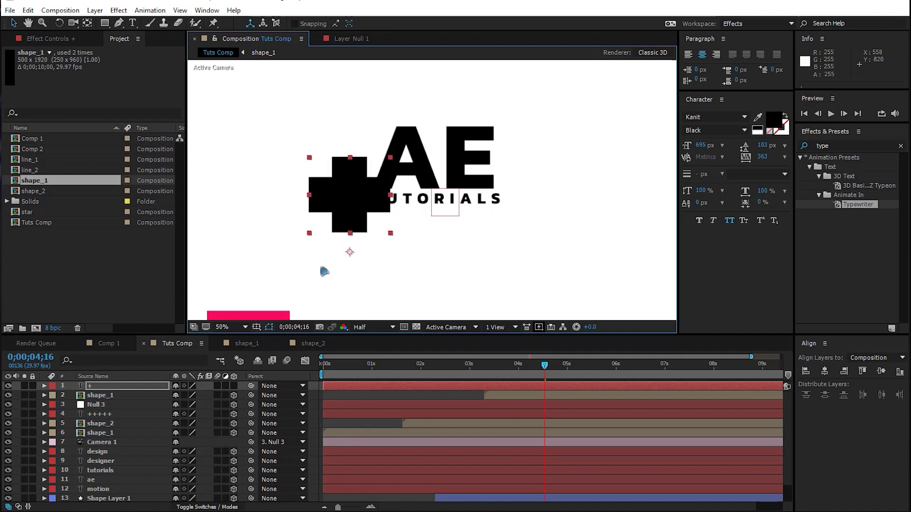
pyautogui.hotkey('ctrl', 'alt', 'Home')
# - Turn the plus sign into an unfilled outline with a 19 px stroke in the pink sampled from the shape_1 bar
pyautogui.click(785, 117)
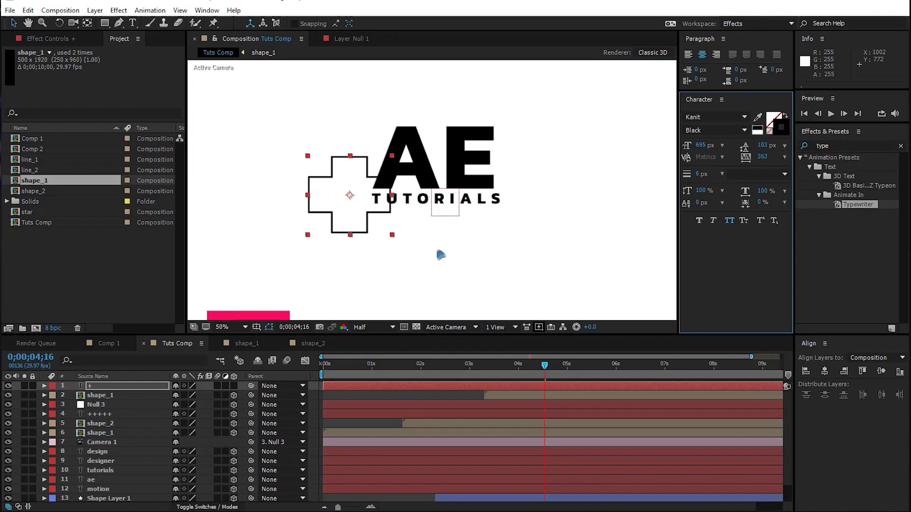
pyautogui.press(',')
pyautogui.press(',')
pyautogui.click(758, 117)
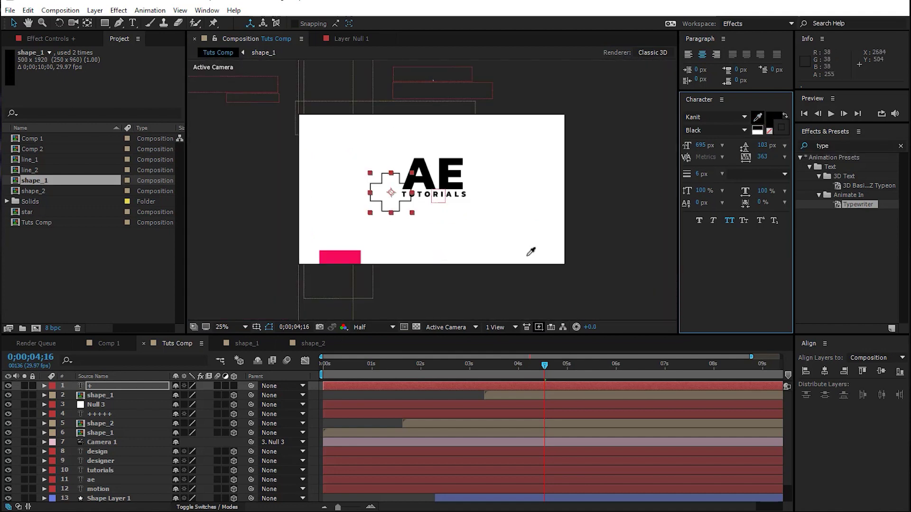
pyautogui.click(351, 254)
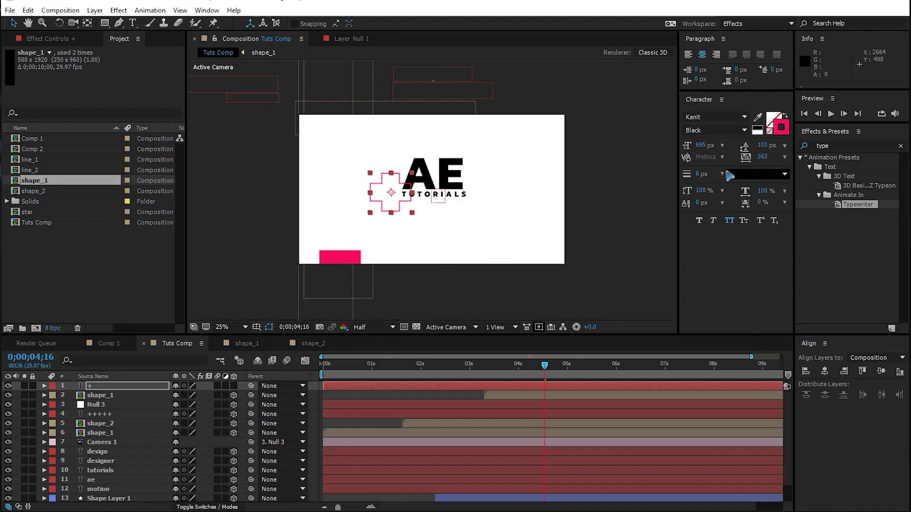
pyautogui.moveTo(696, 180); pyautogui.dragTo(702, 176)
# - Scale up the outlined plus sign and place its layer directly below the ae layer
pyautogui.moveTo(414, 215); pyautogui.dragTo(440, 231)
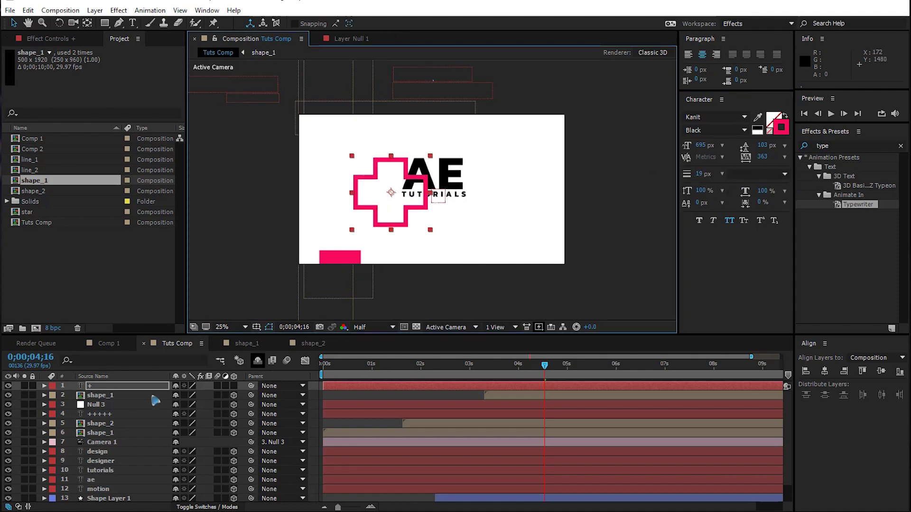
pyautogui.moveTo(128, 392); pyautogui.dragTo(148, 484)
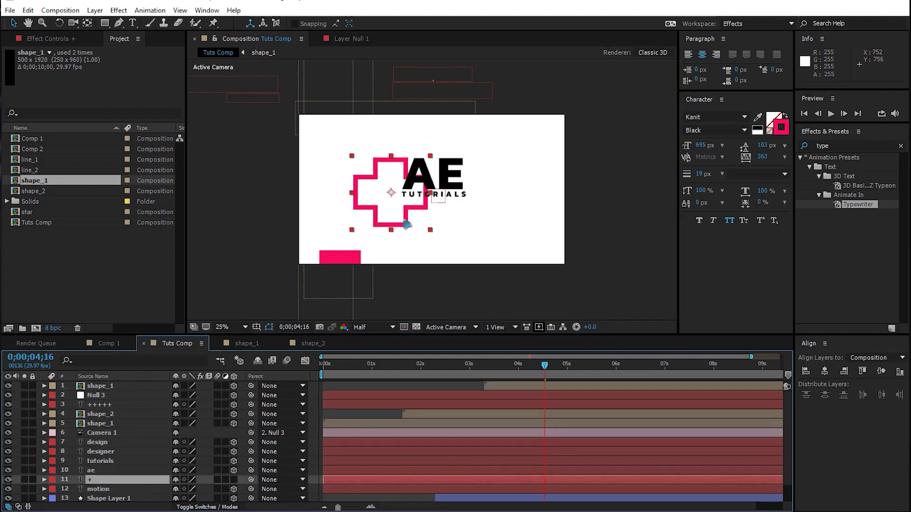
# - Center the outlined plus sign on the AE TUTORIALS text and change its font weight to Medium
pyautogui.moveTo(407, 221); pyautogui.dragTo(453, 207)
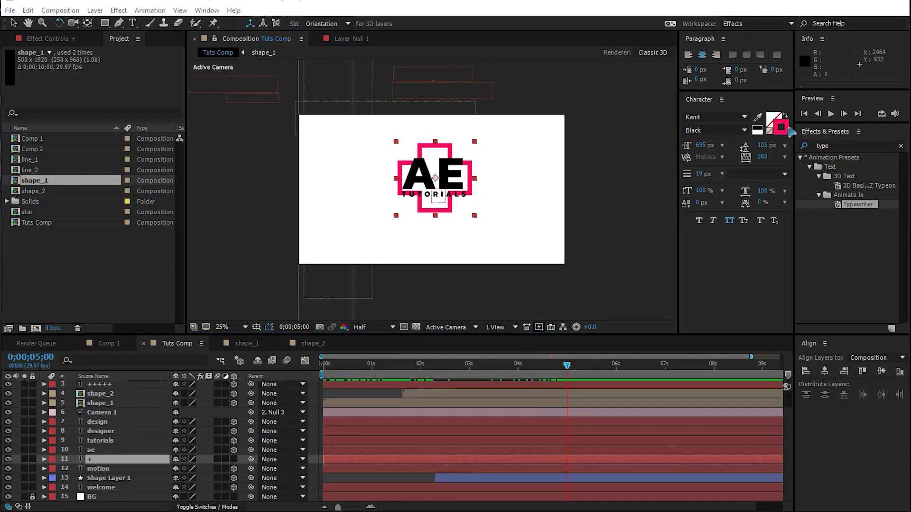
pyautogui.click(743, 130)
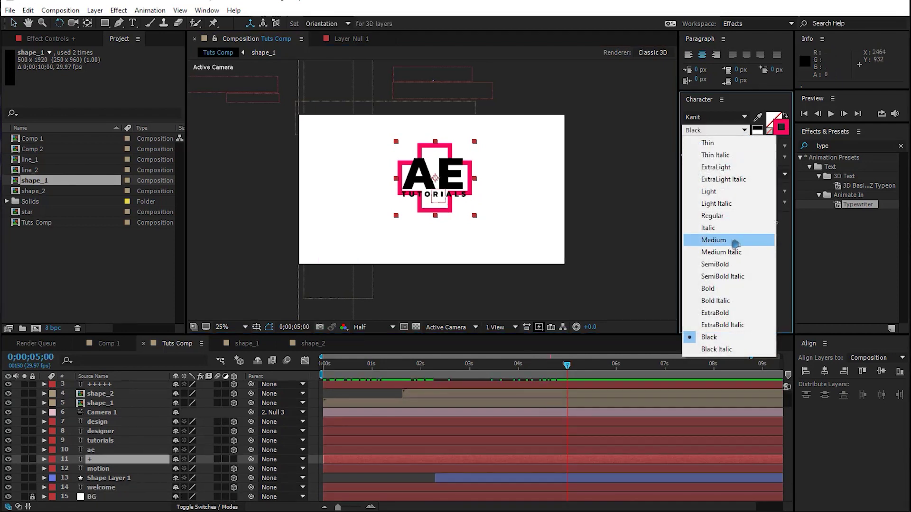
pyautogui.click(719, 241)
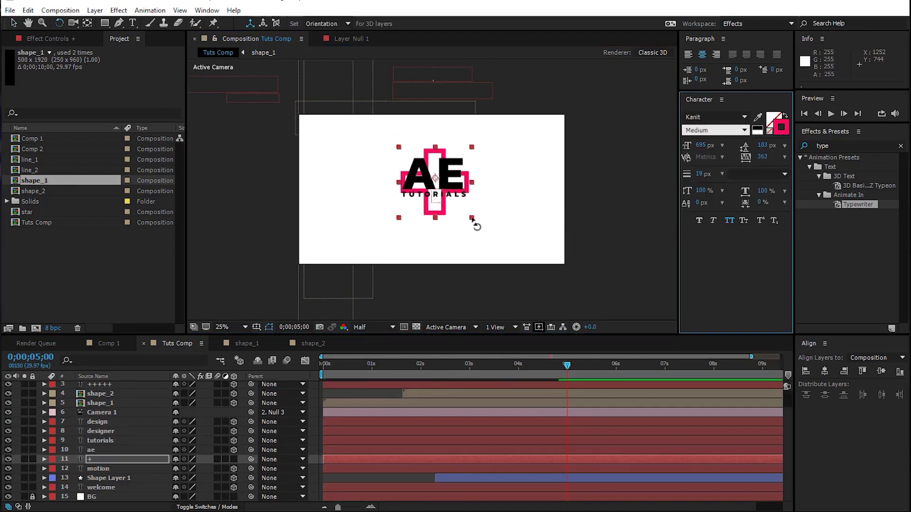
pyautogui.click(478, 223)
pyautogui.press('v')
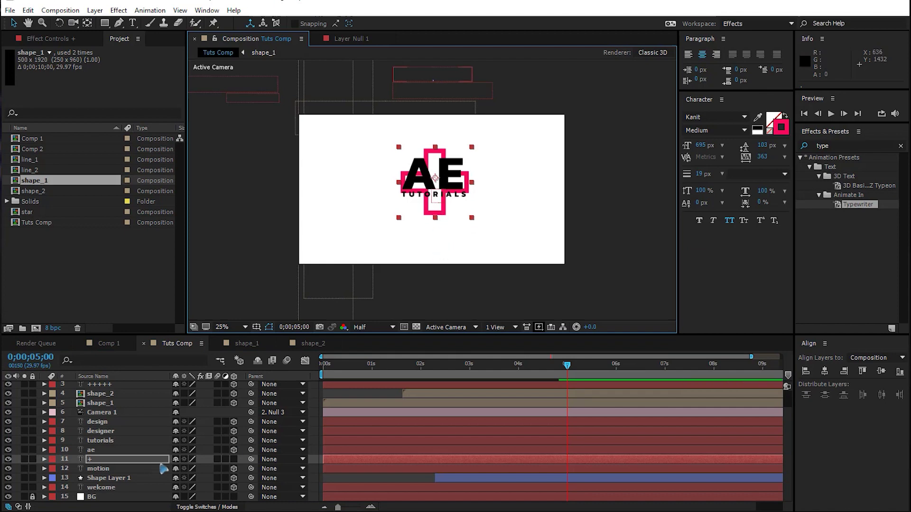
# - Start the + layer at about 0;00;03;09, make it a 3D layer, and nudge the plus sign slightly down behind AE
pyautogui.click(340, 459)
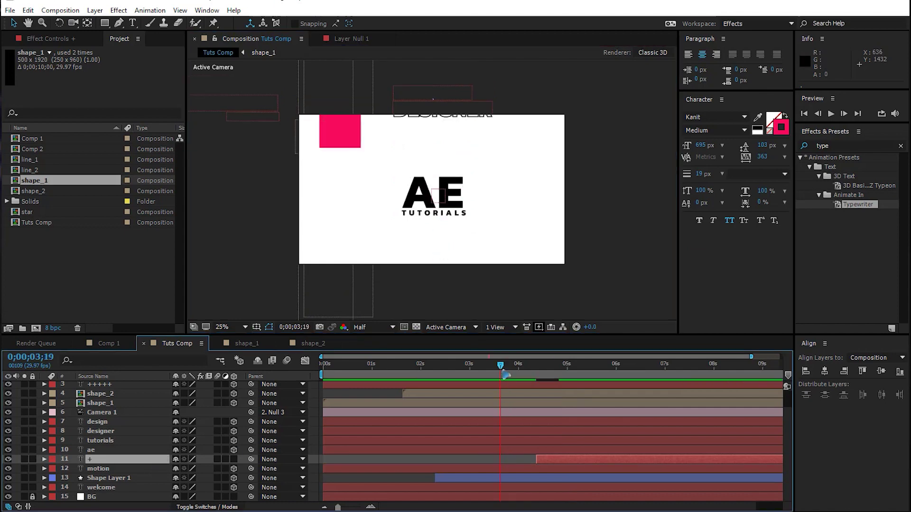
pyautogui.click(503, 368)
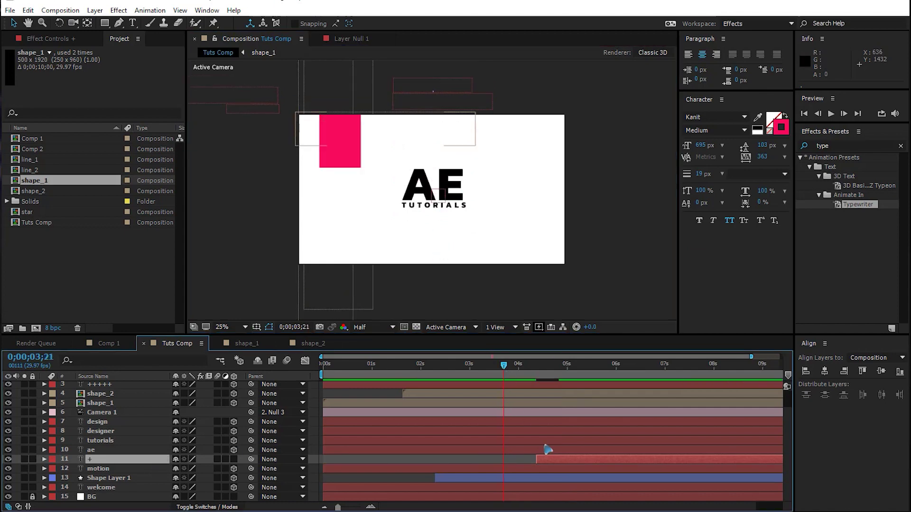
pyautogui.moveTo(543, 463); pyautogui.dragTo(493, 462)
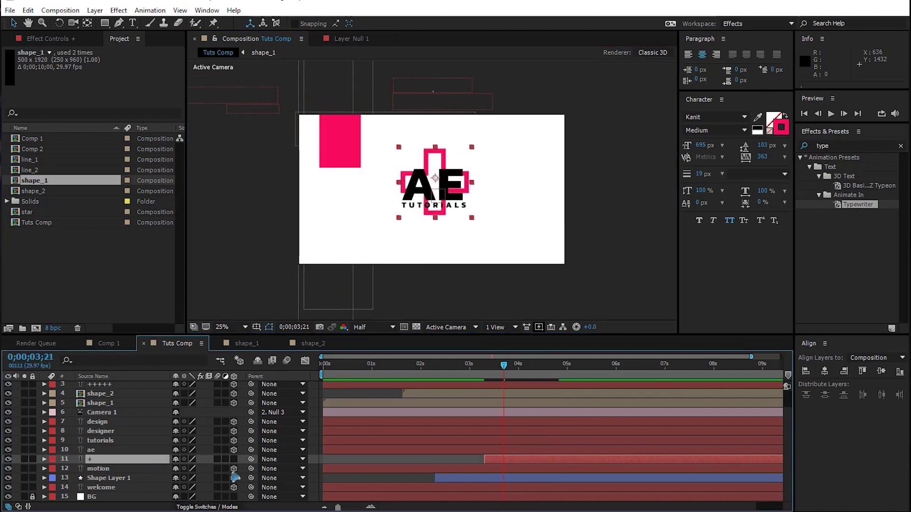
pyautogui.moveTo(419, 189)
pyautogui.mouseDown()
pyautogui.moveTo(453, 219)
pyautogui.moveTo(420, 193)
pyautogui.mouseUp()
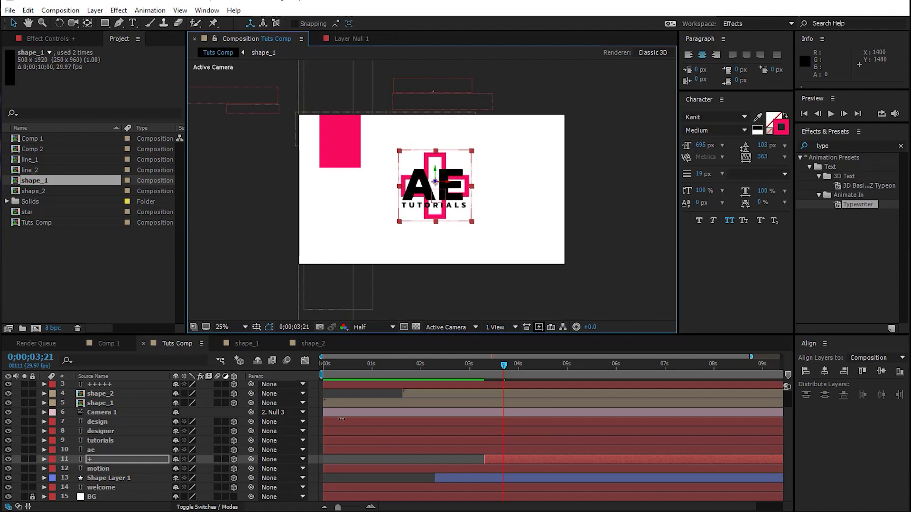
pyautogui.moveTo(507, 372); pyautogui.dragTo(485, 373)
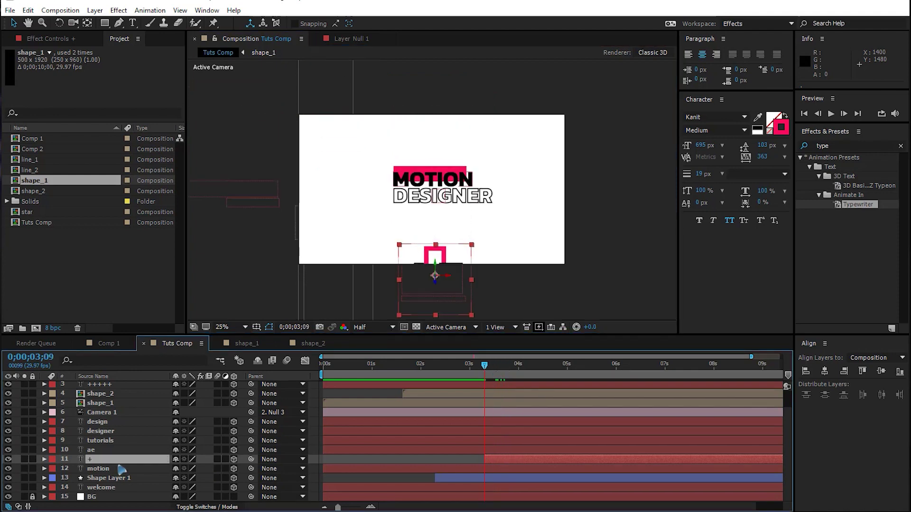
# - Keyframe the plus sign's scale from 0% at 0;00;03;09 to 171.8% at 0;00;03;29
pyautogui.press('s')
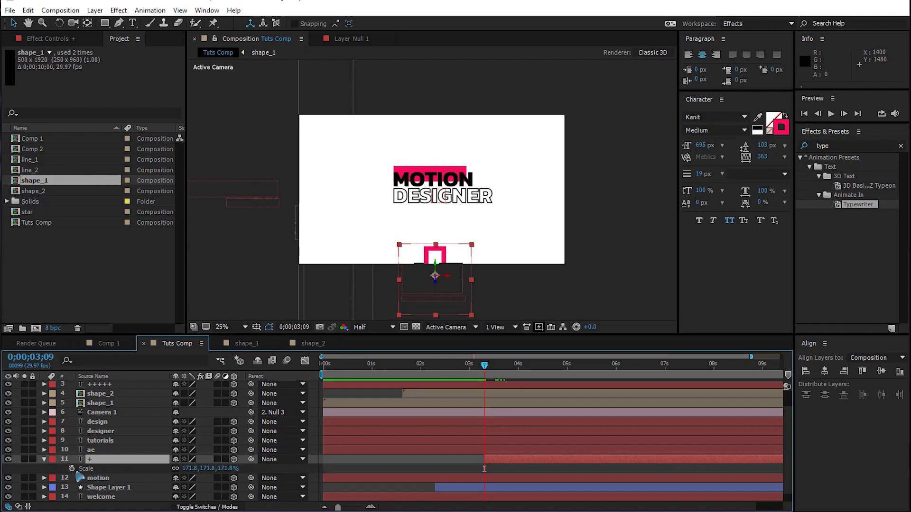
pyautogui.press('space')
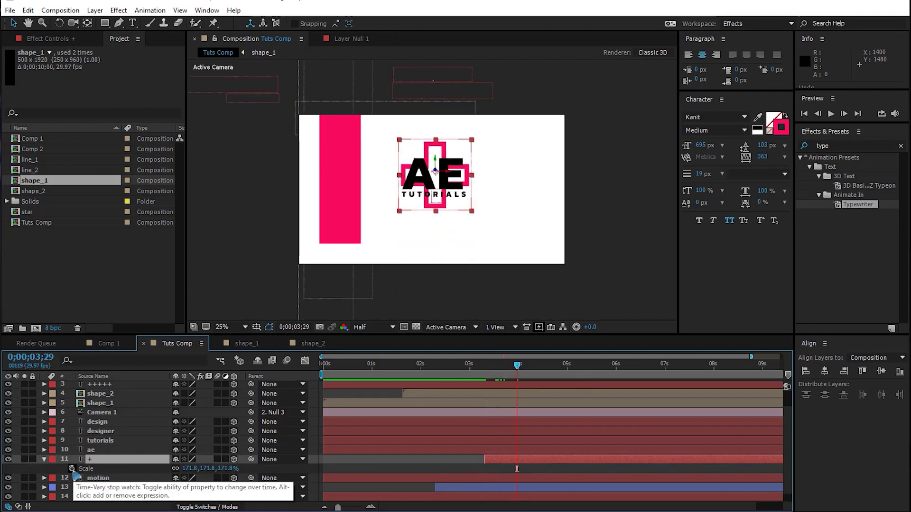
pyautogui.click(71, 468)
pyautogui.moveTo(517, 367); pyautogui.dragTo(484, 381)
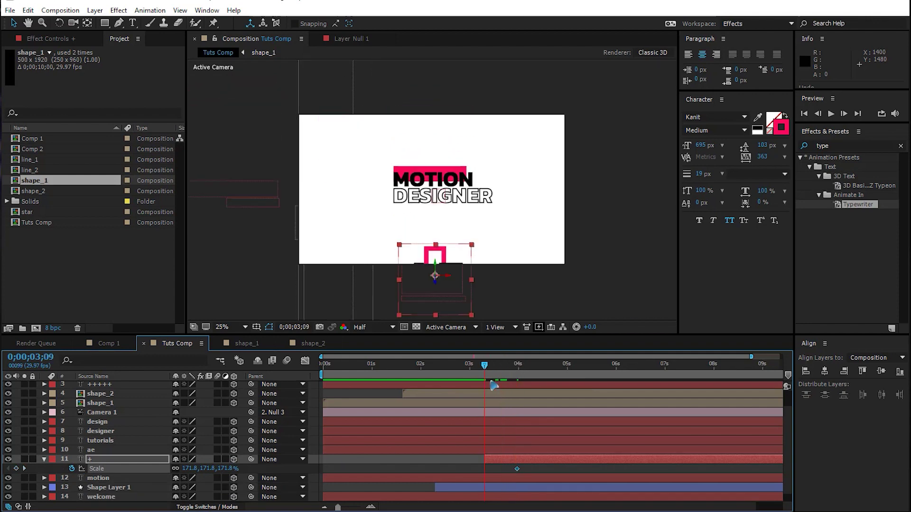
pyautogui.write('0')
pyautogui.press('Return')
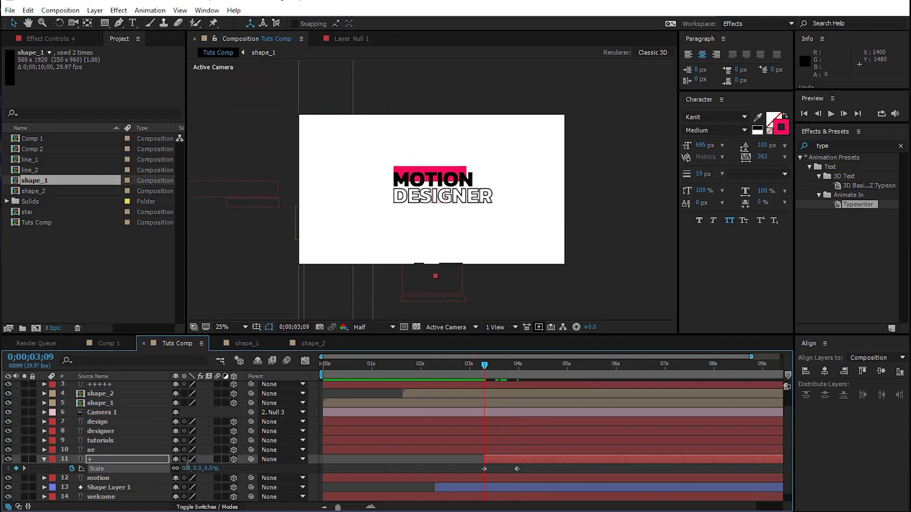
# - Apply Easy Ease to the plus sign's two scale keyframes, reshape the speed curve to peak early, and preview the result
pyautogui.moveTo(483, 475); pyautogui.dragTo(446, 478)
pyautogui.rightClick(486, 470)
pyautogui.moveTo(536, 461)
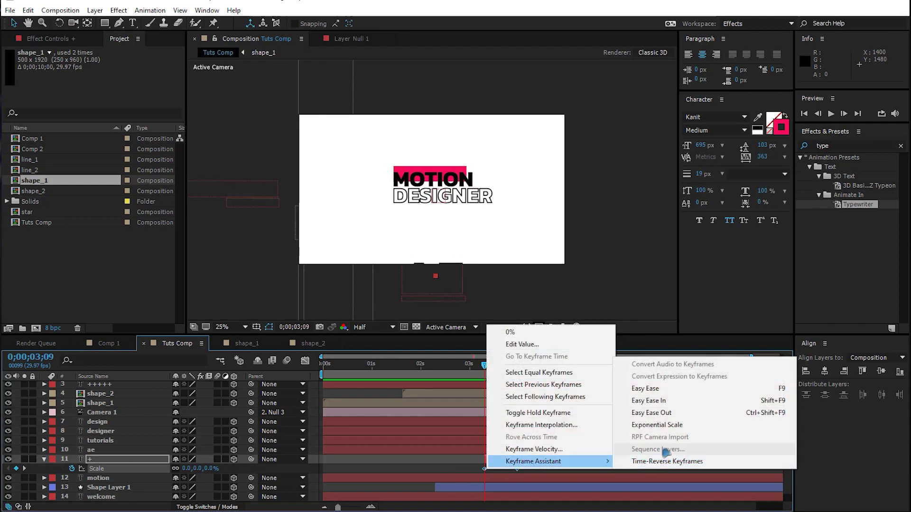
pyautogui.click(645, 388)
pyautogui.click(305, 361)
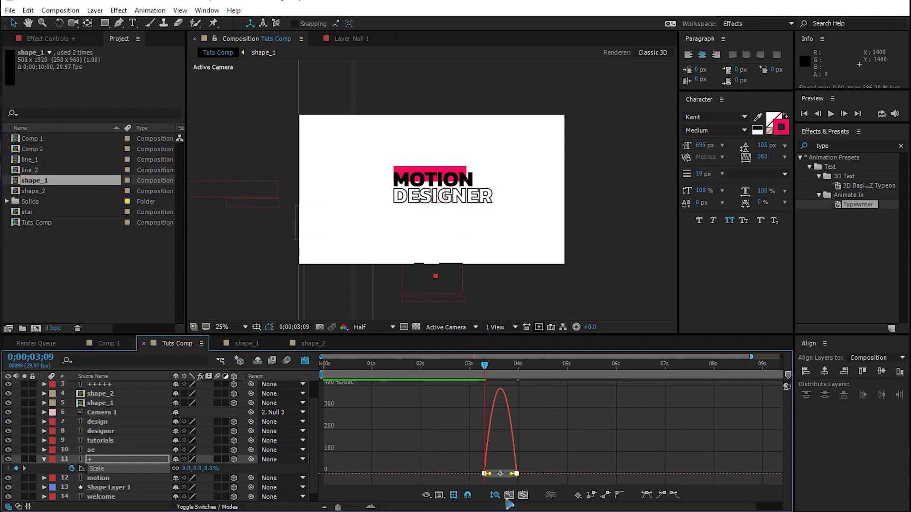
pyautogui.click(371, 506)
pyautogui.moveTo(538, 473); pyautogui.dragTo(521, 474)
pyautogui.press('space')
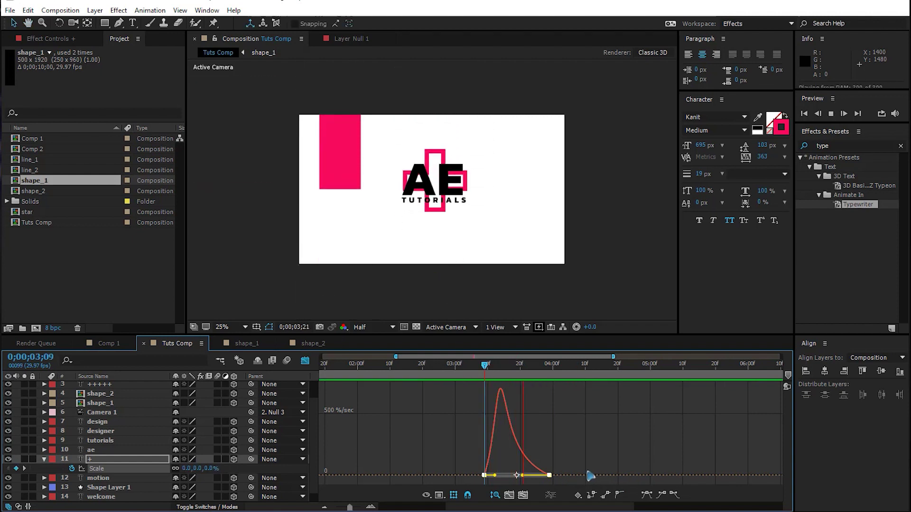
pyautogui.press('space')
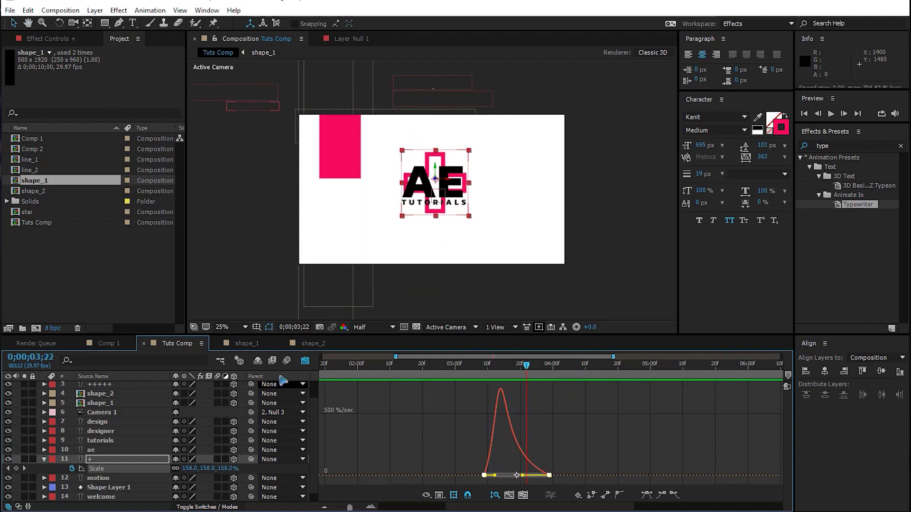
pyautogui.click(305, 361)
# - Keyframe the plus sign's Orientation from 0° at 0;00;03;09 to 60° on Z at 0;00;03;29
pyautogui.click(496, 377)
pyautogui.moveTo(498, 378); pyautogui.dragTo(530, 379)
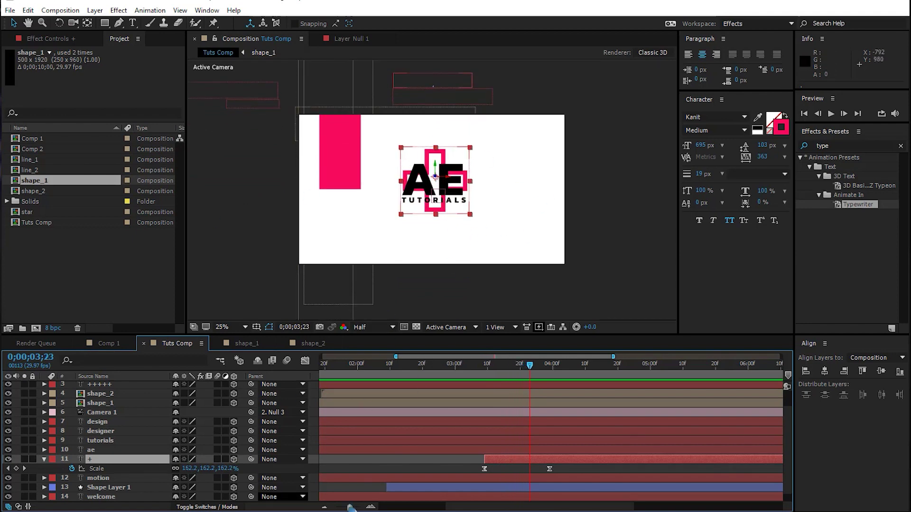
pyautogui.hotkey('alt', 'shift', 'r')
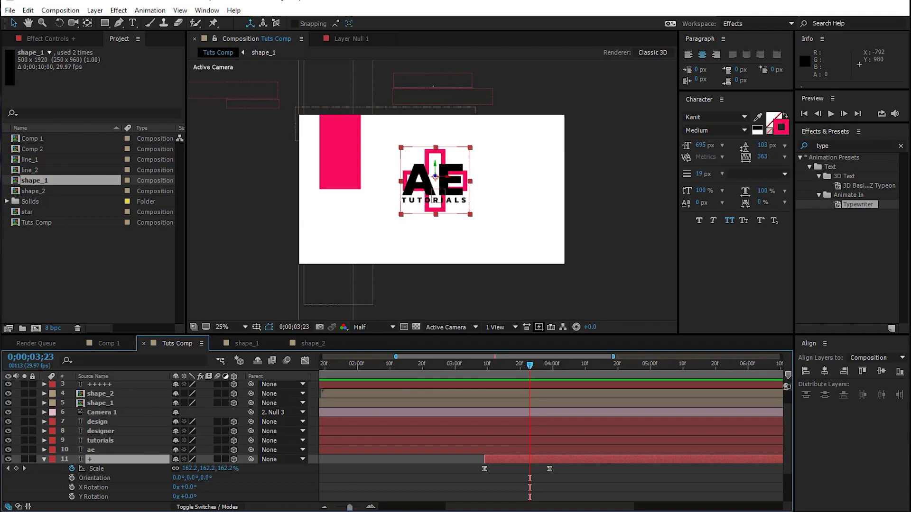
pyautogui.moveTo(211, 478); pyautogui.dragTo(526, 410)
pyautogui.moveTo(509, 368); pyautogui.dragTo(488, 383)
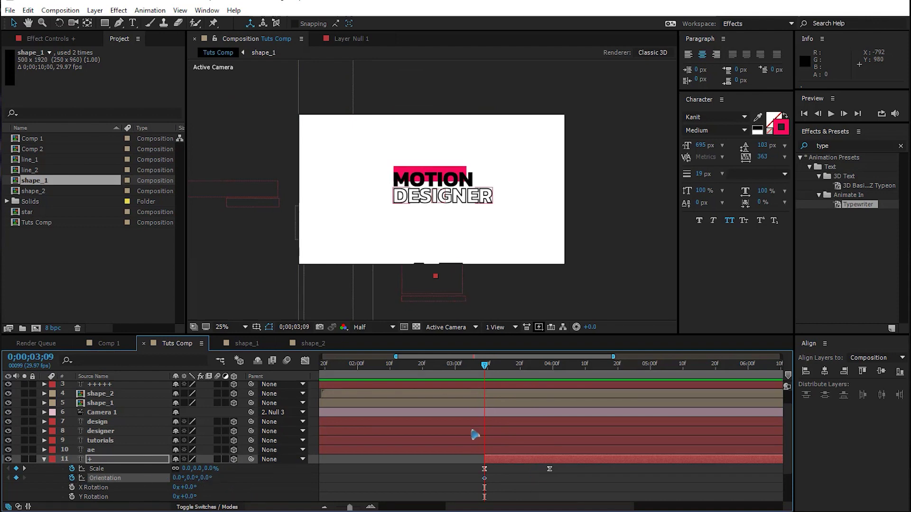
pyautogui.press('k')
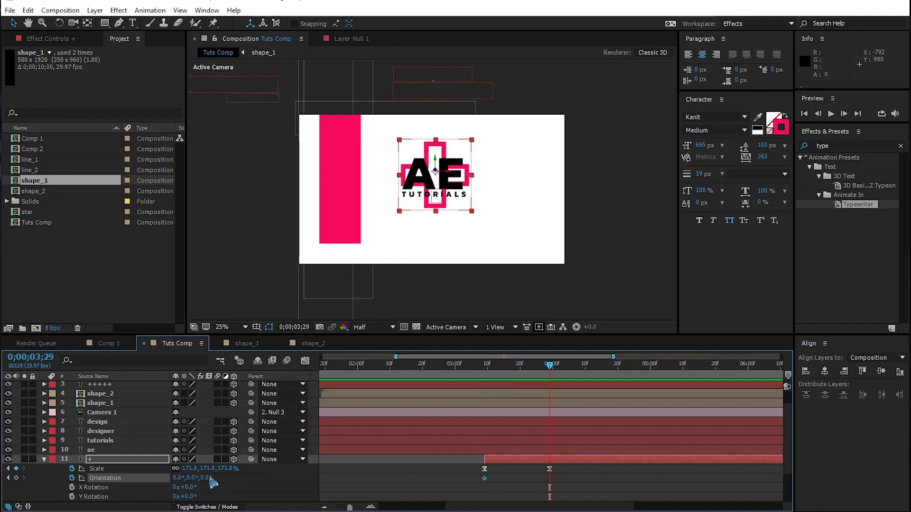
pyautogui.moveTo(209, 478); pyautogui.dragTo(238, 477)
pyautogui.moveTo(482, 375); pyautogui.dragTo(549, 394)
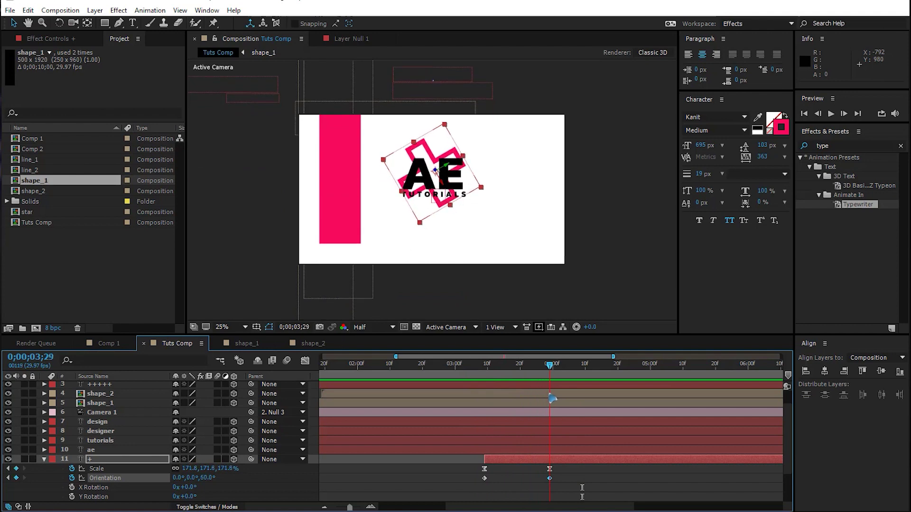
# - Add a third Orientation keyframe of 297° on Z to the plus sign at 0;00;04;19 and check the rotation
pyautogui.press('space')
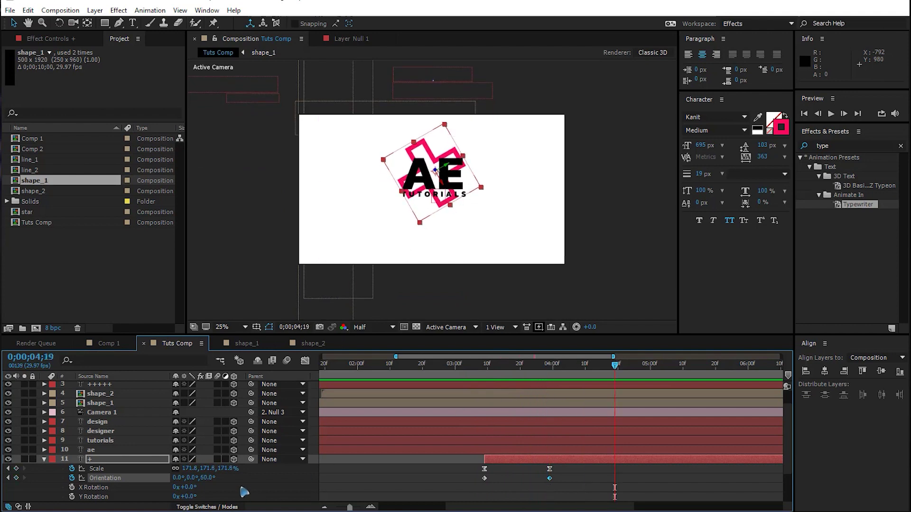
pyautogui.moveTo(211, 479); pyautogui.dragTo(161, 488)
pyautogui.press('space')
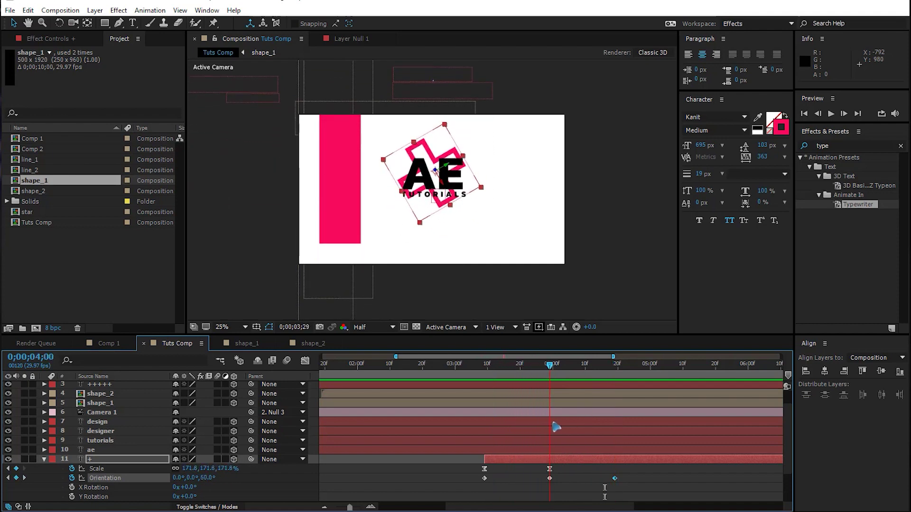
pyautogui.moveTo(208, 480); pyautogui.dragTo(281, 483)
pyautogui.moveTo(493, 375); pyautogui.dragTo(630, 390)
# - Apply Easy Ease to the three Orientation keyframes and reshape both speed curves so the rotation starts fast and settles slowly
pyautogui.moveTo(645, 482); pyautogui.dragTo(434, 493)
pyautogui.rightClick(485, 479)
pyautogui.moveTo(523, 474)
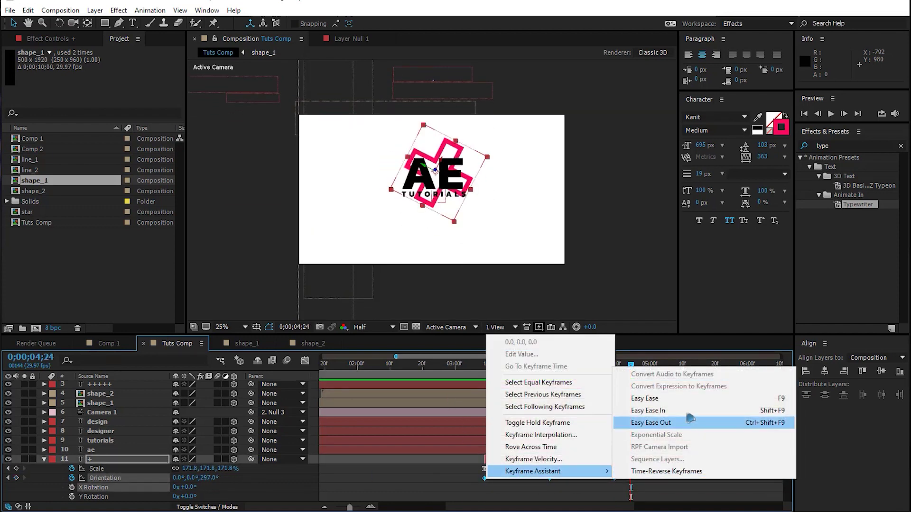
pyautogui.click(683, 399)
pyautogui.hotkey('shift', 'F3')
pyautogui.moveTo(654, 457); pyautogui.dragTo(453, 500)
pyautogui.moveTo(540, 478); pyautogui.dragTo(527, 475)
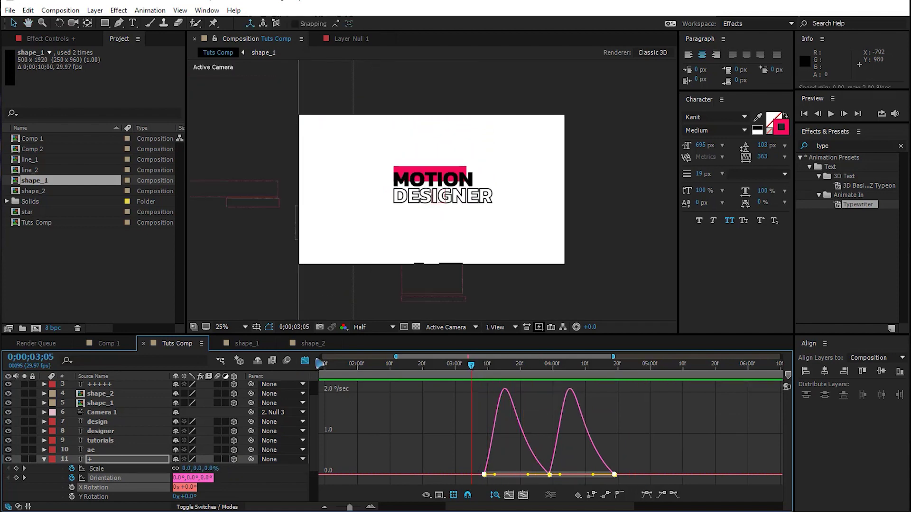
pyautogui.click(305, 361)
# - Collapse the + layer's properties and move Null 3 to the top of the layer stack
pyautogui.click(412, 489)
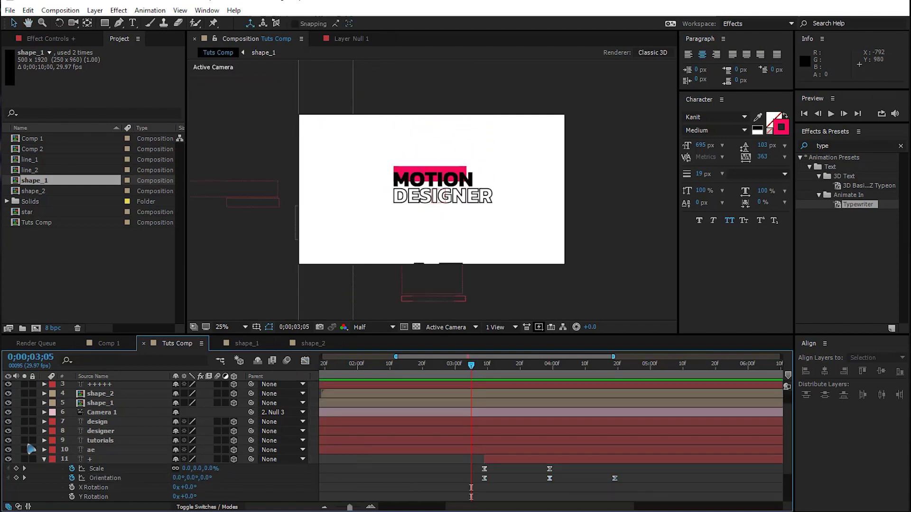
pyautogui.click(44, 459)
pyautogui.scroll(2, 110, 406)
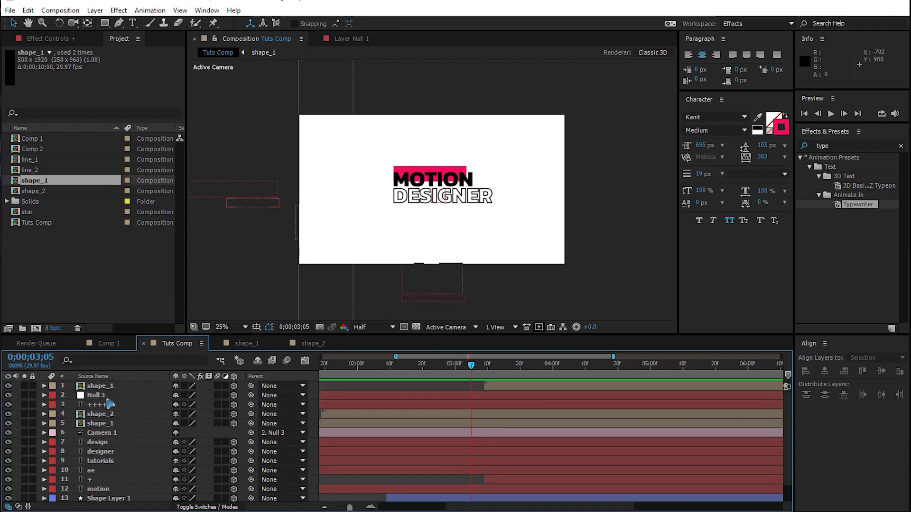
pyautogui.moveTo(476, 374); pyautogui.dragTo(547, 385)
pyautogui.click(97, 395)
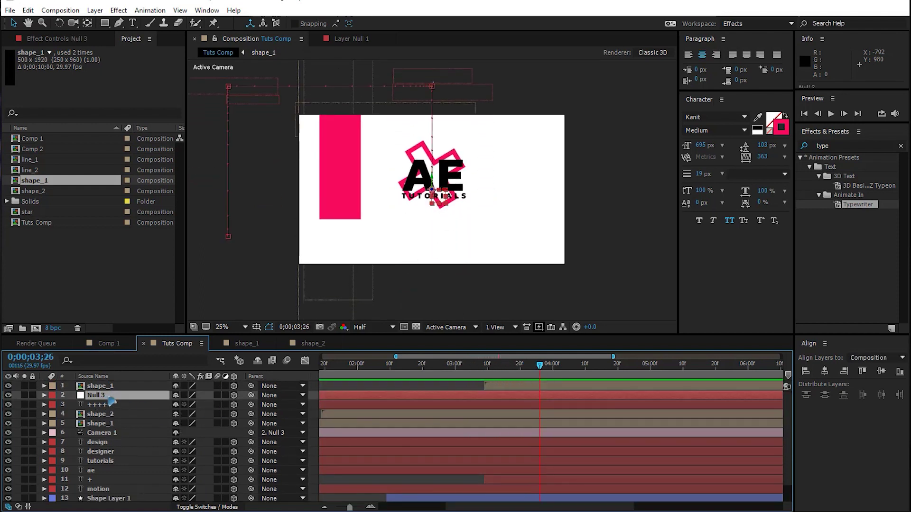
pyautogui.moveTo(107, 395); pyautogui.dragTo(109, 388)
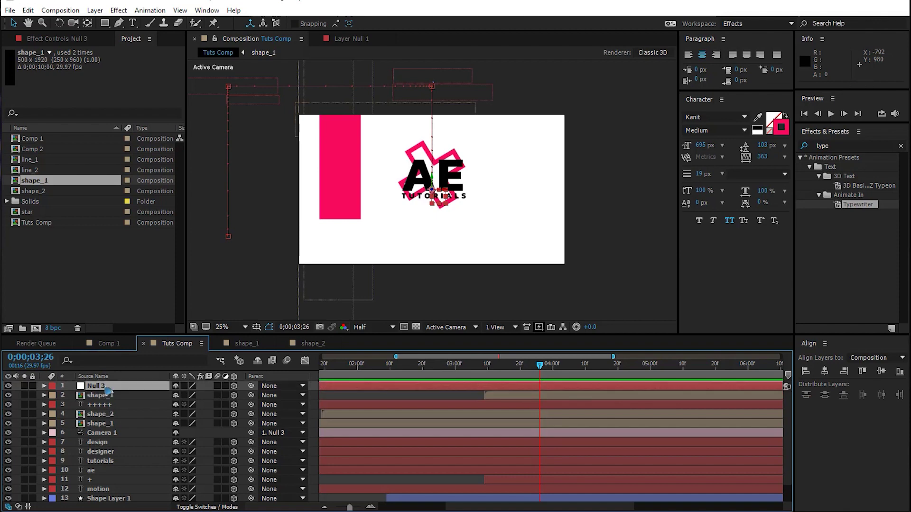
# - Reveal Null 3's position keyframes and shift the + layer with its keyframes to start at about 0;00;04;02, previewing the timing
pyautogui.press('p')
pyautogui.moveTo(486, 368); pyautogui.dragTo(552, 382)
pyautogui.scroll(-1, 127, 485)
pyautogui.scroll(-1, 127, 485)
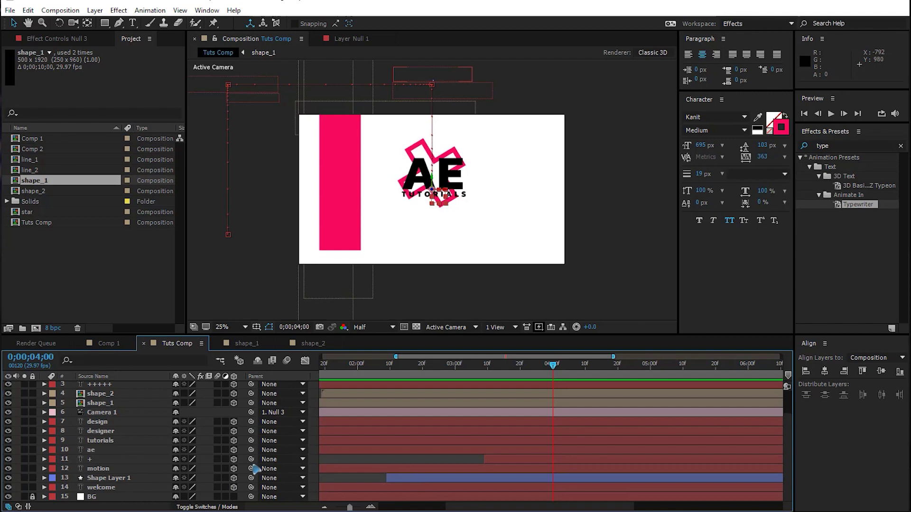
pyautogui.click(97, 461)
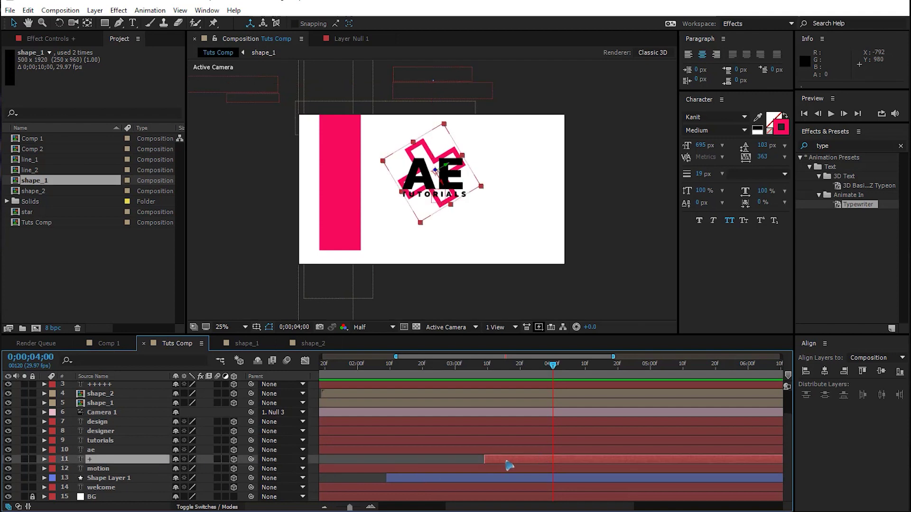
pyautogui.press('u')
pyautogui.moveTo(514, 468); pyautogui.dragTo(586, 466)
pyautogui.click(520, 370)
pyautogui.press('space')
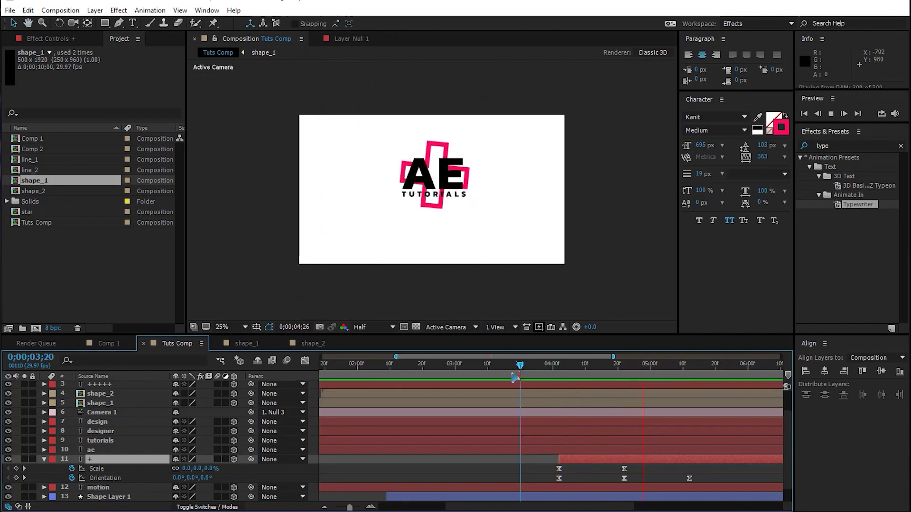
pyautogui.press('space')
# - Check the plus-sign rotation timing and add a holding Position keyframe to Null 3 at 0;00;05;00
pyautogui.moveTo(517, 367); pyautogui.dragTo(653, 390)
pyautogui.scroll(2, 517, 416)
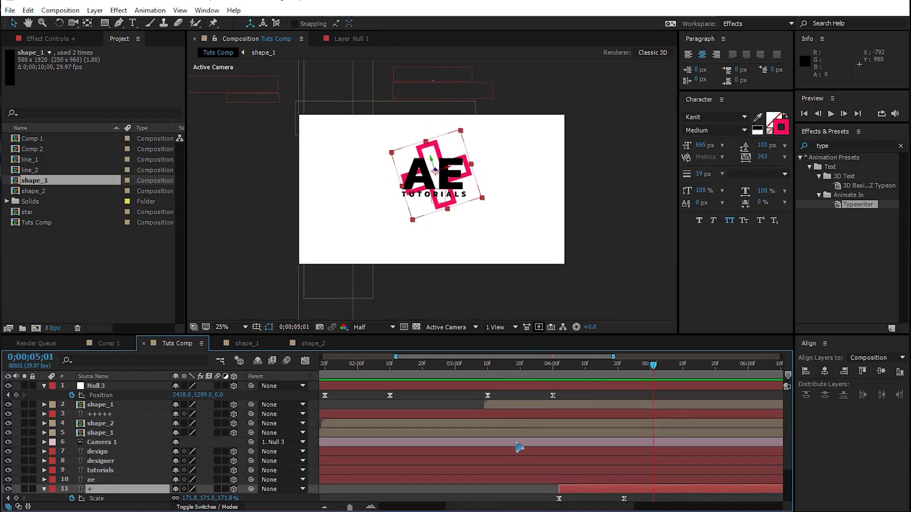
pyautogui.moveTo(502, 375); pyautogui.dragTo(558, 386)
pyautogui.hotkey('shift', 'pagedown')
pyautogui.hotkey('shift', 'pagedown')
pyautogui.hotkey('shift', 'pagedown')
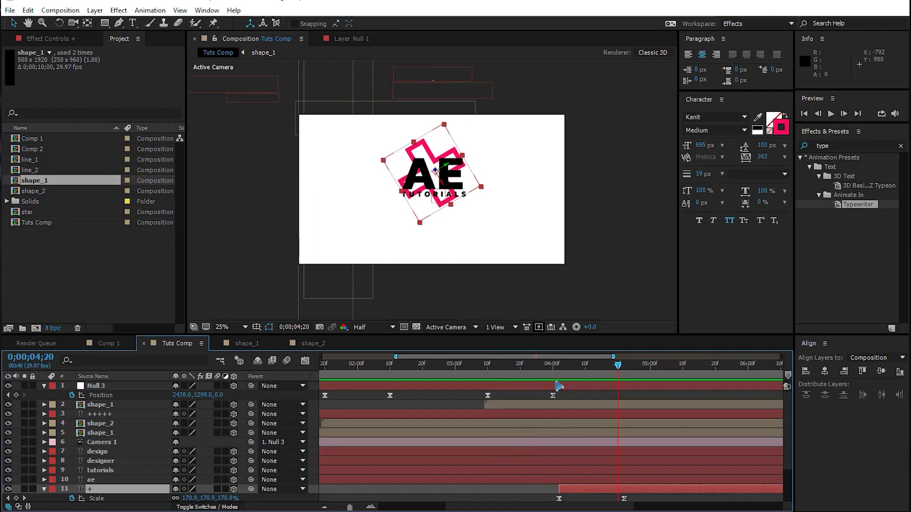
pyautogui.click(16, 396)
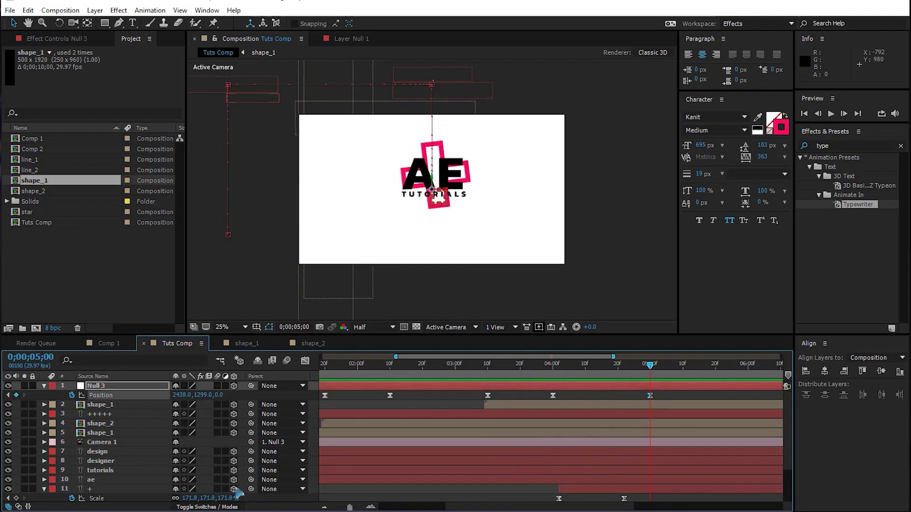
# - Add a Null 3 Position keyframe at 0;00;05;20 with the Y value set to 2207, moving the camera down
pyautogui.moveTo(489, 510); pyautogui.dragTo(545, 510)
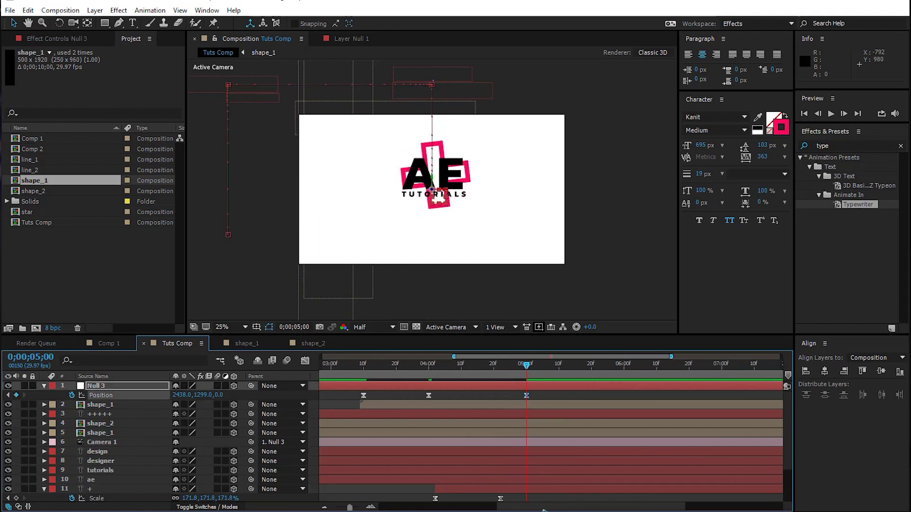
pyautogui.press('space')
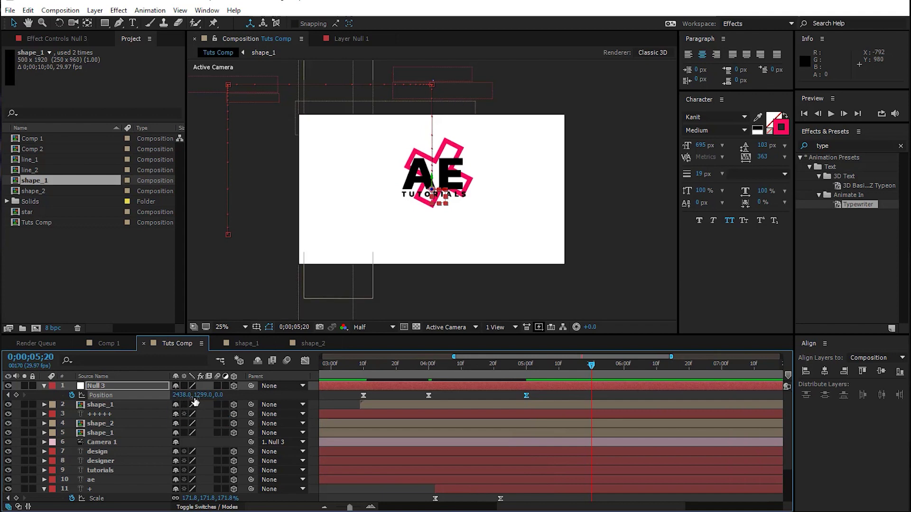
pyautogui.moveTo(202, 395); pyautogui.dragTo(618, 404)
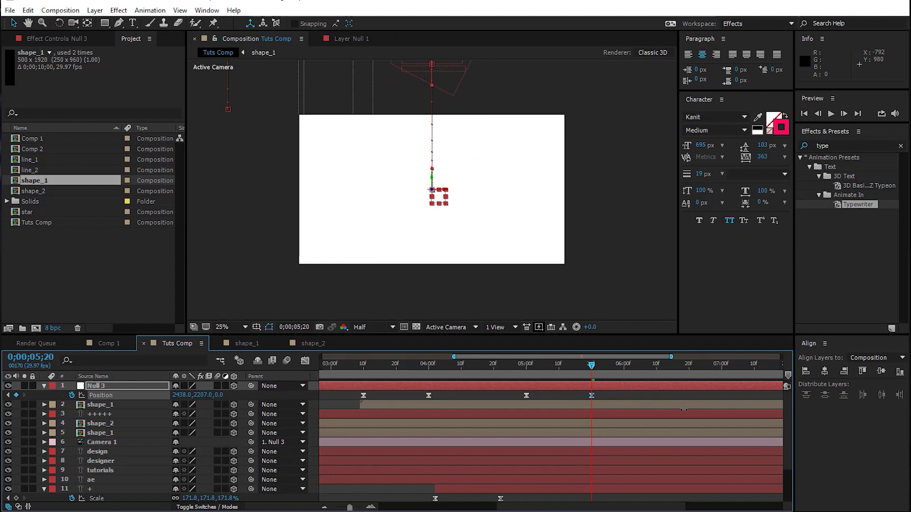
# - Shift the + layer with its keyframes to start at about 0;00;03;23, preview it, and collapse the Null 3 and + properties
pyautogui.click(535, 366)
pyautogui.moveTo(527, 334); pyautogui.dragTo(527, 303)
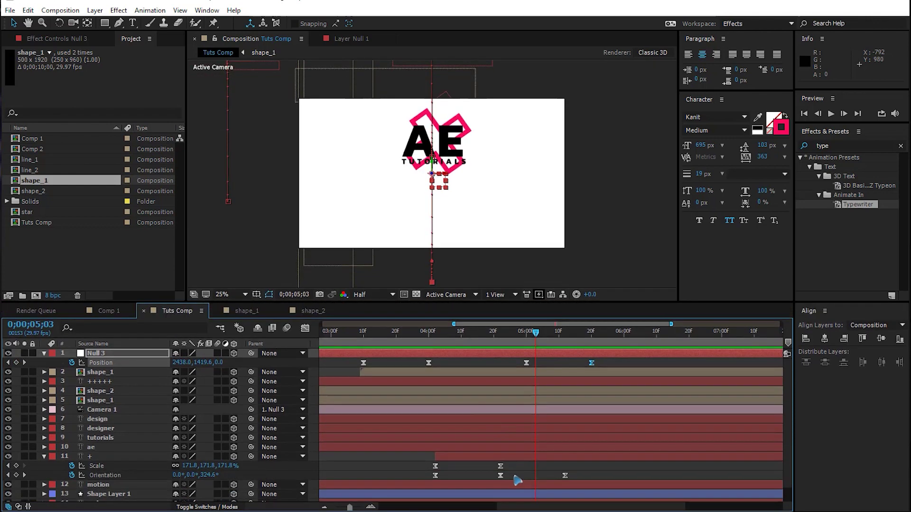
pyautogui.moveTo(492, 457); pyautogui.dragTo(464, 458)
pyautogui.click(409, 331)
pyautogui.press('space')
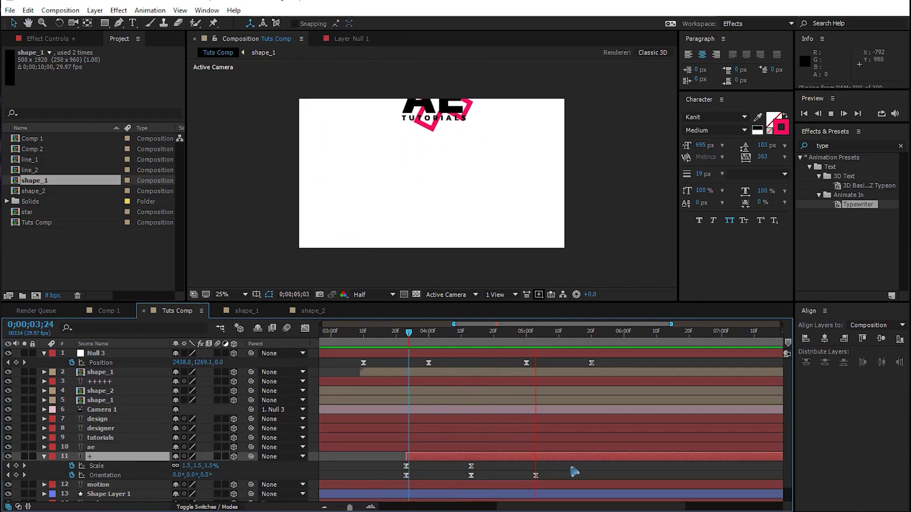
pyautogui.press('space')
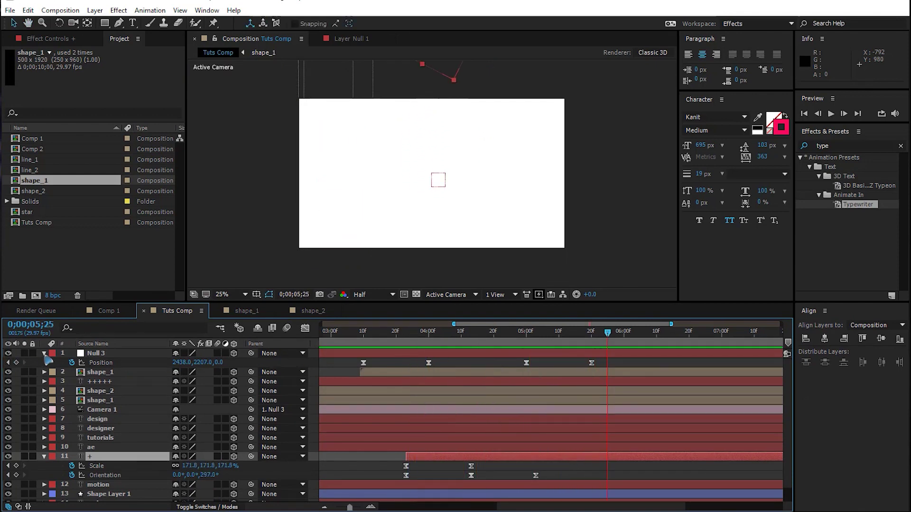
pyautogui.click(44, 353)
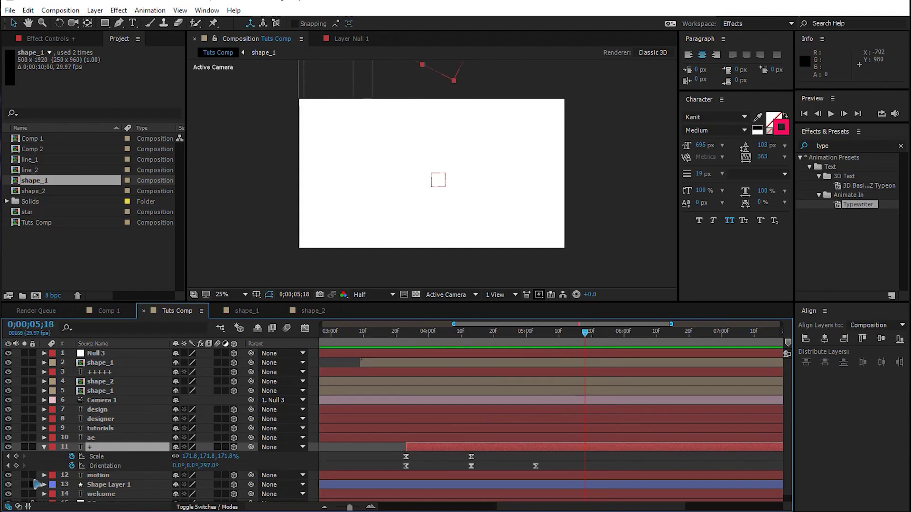
pyautogui.click(44, 446)
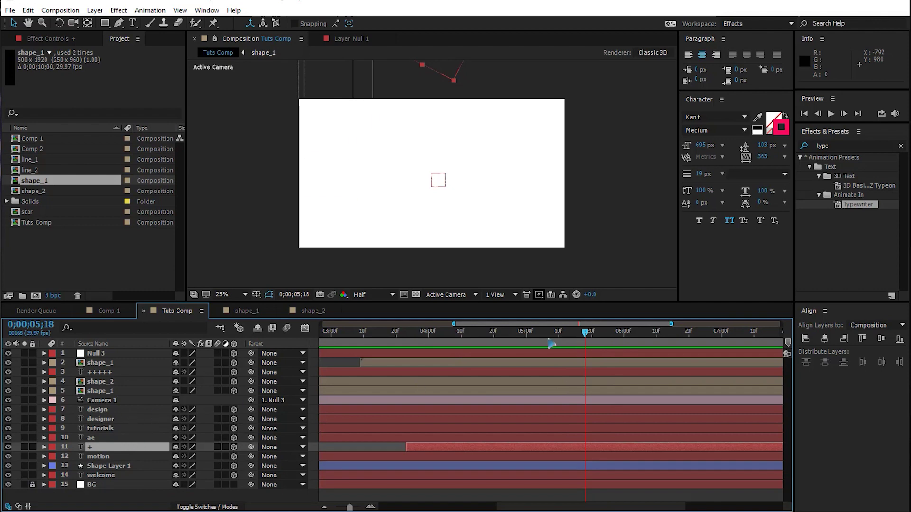
# - Duplicate the ae text layer, move the copy down into the camera view and change its text to "subscribe"
pyautogui.click(97, 439)
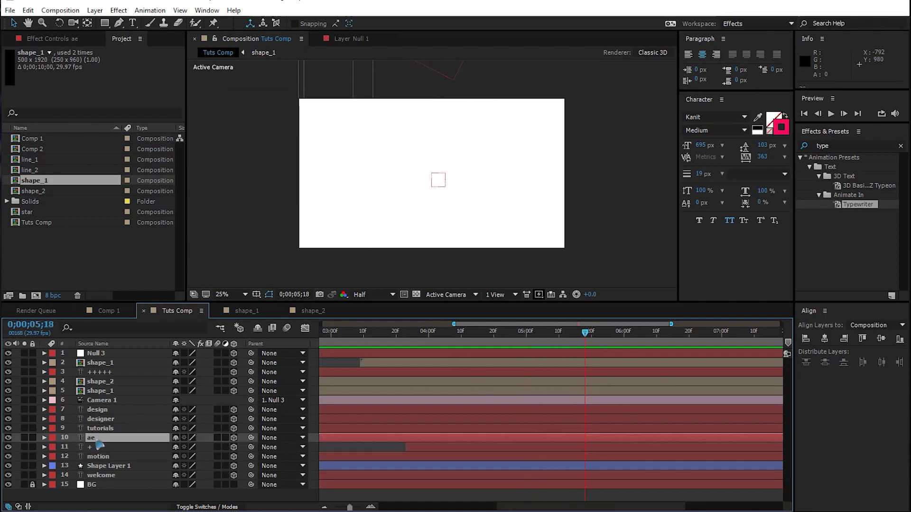
pyautogui.hotkey('ctrl', 'd')
pyautogui.press(',')
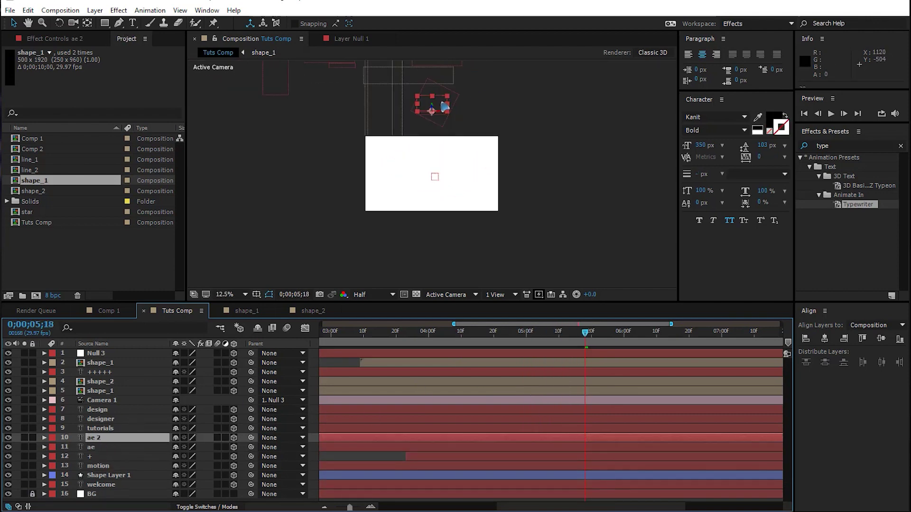
pyautogui.doubleClick(432, 167)
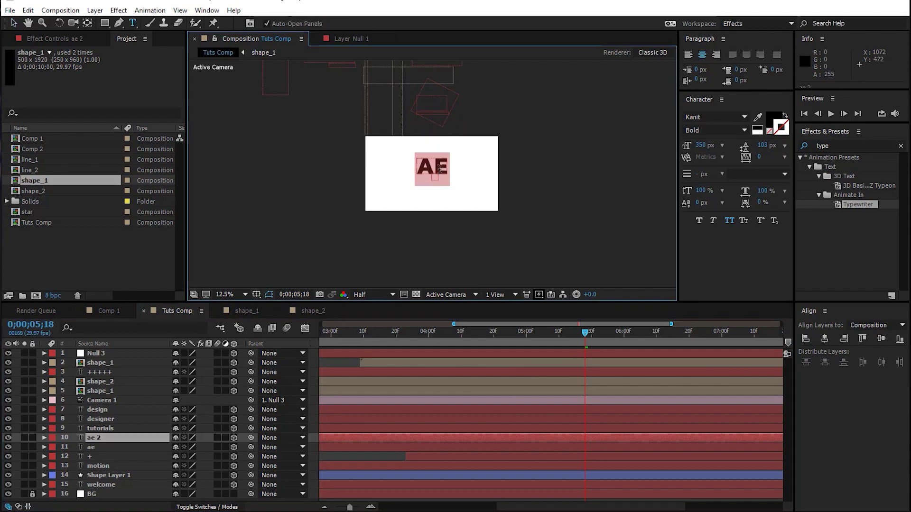
pyautogui.write('subscribe')
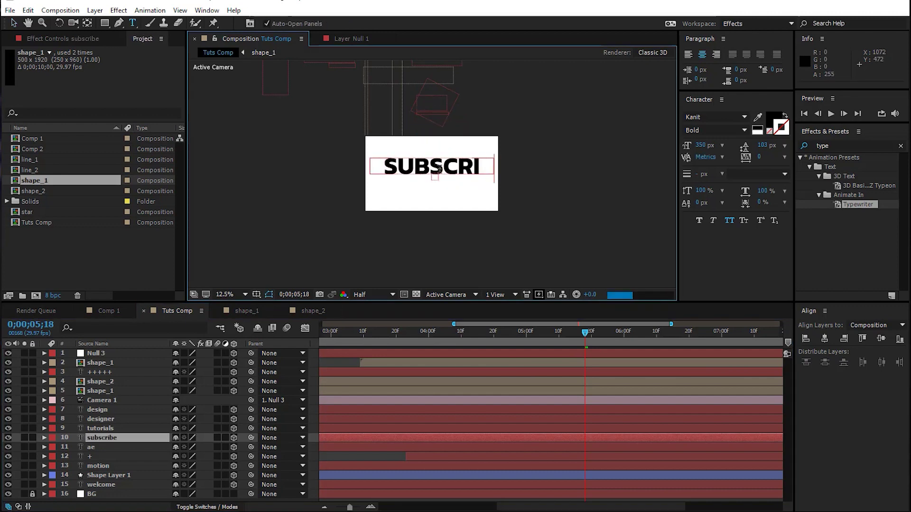
pyautogui.click(13, 24)
pyautogui.press('.')
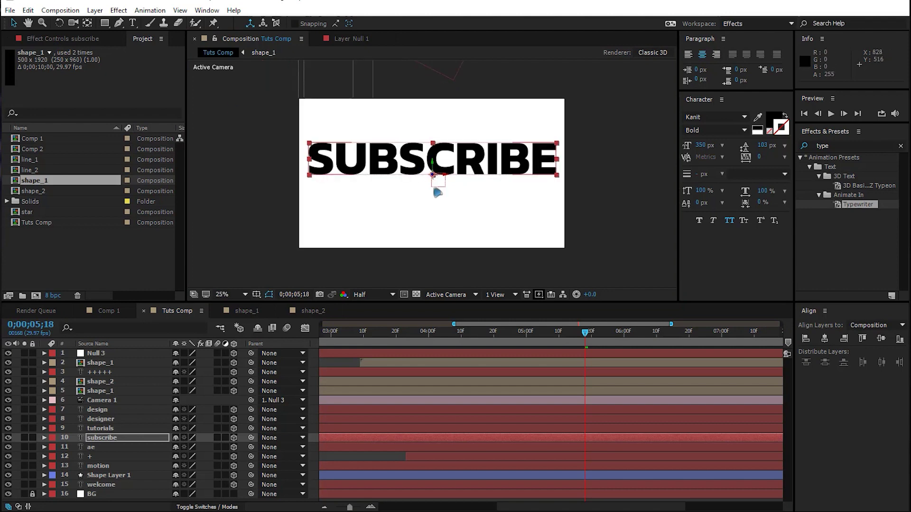
# - Set the subscribe text to 146 px, show the title/action safe guides and nudge the text down toward the frame's centre
pyautogui.moveTo(705, 148); pyautogui.dragTo(593, 156)
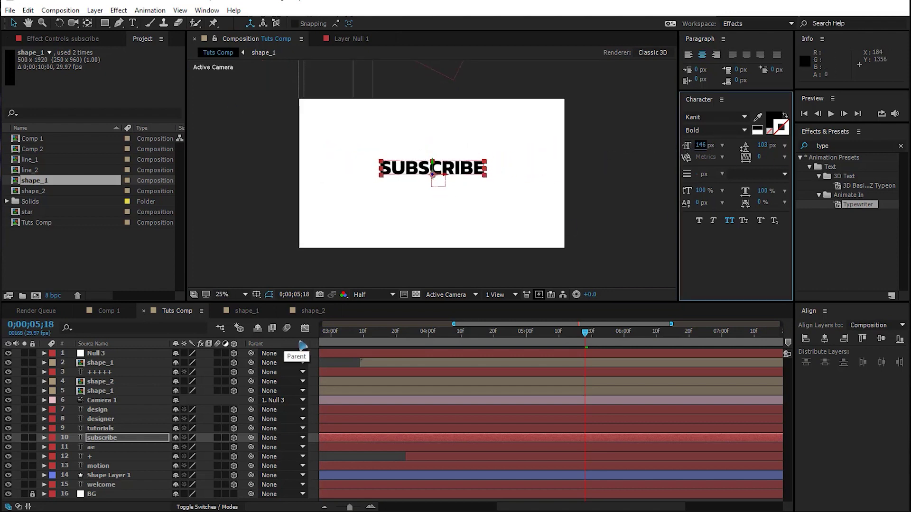
pyautogui.click(256, 294)
pyautogui.click(285, 307)
pyautogui.press('.')
pyautogui.hotkey('shift', 'Down')
pyautogui.press(',')
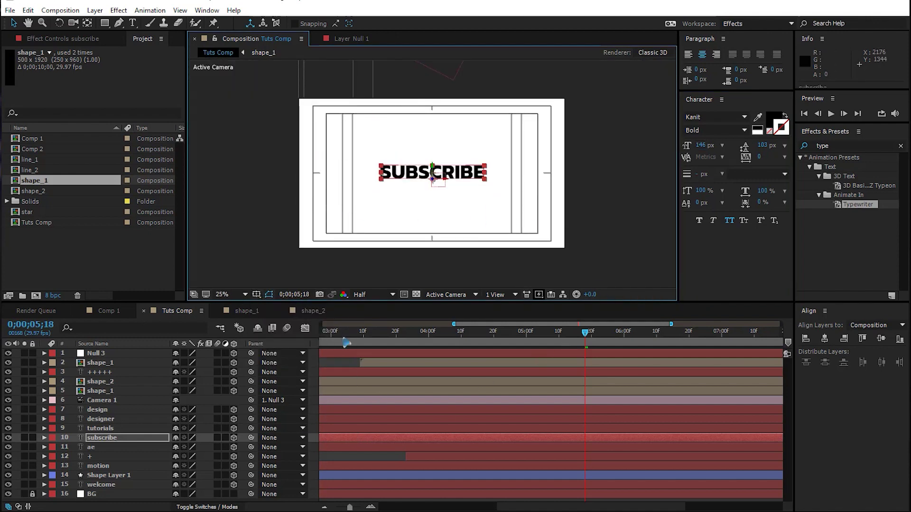
# - Review the whole animation and, at 0;00;03;06, duplicate the +++++ layer and place the copy just above the MOTION text
pyautogui.click(324, 507)
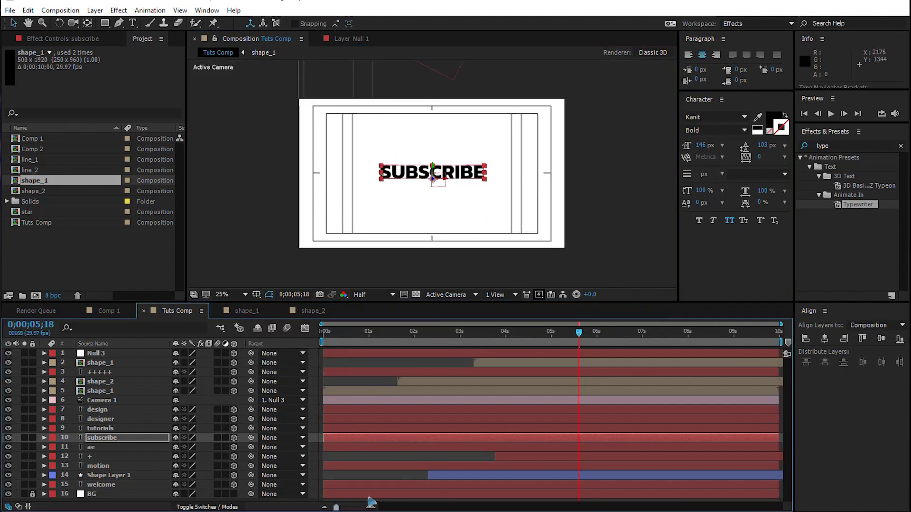
pyautogui.click(332, 333)
pyautogui.moveTo(359, 347); pyautogui.dragTo(603, 381)
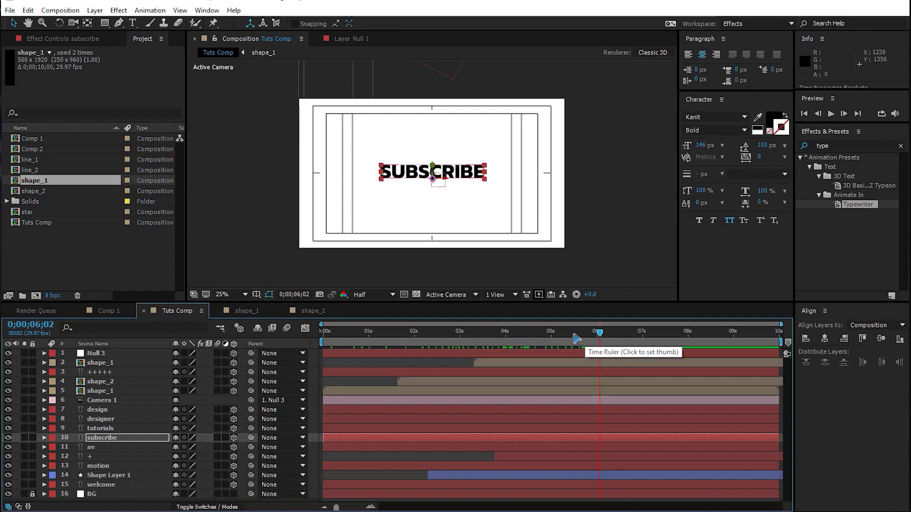
pyautogui.click(574, 338)
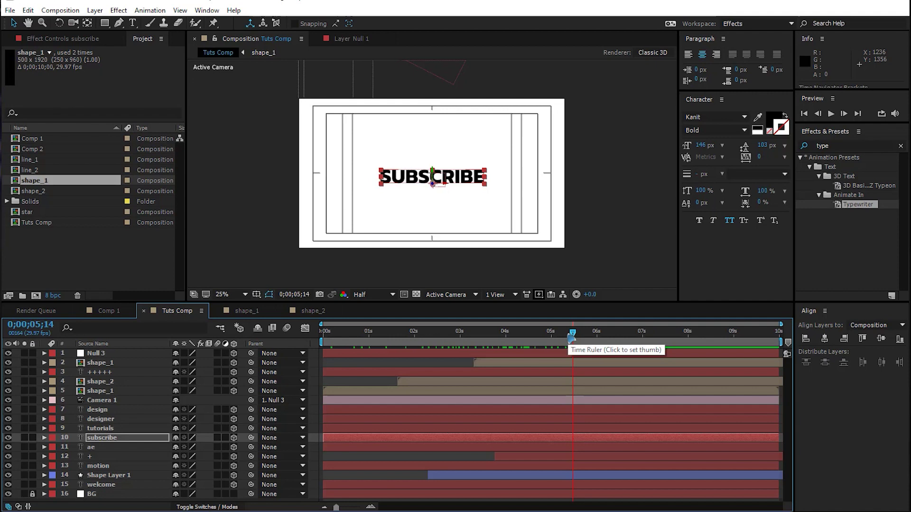
pyautogui.moveTo(571, 338); pyautogui.dragTo(471, 388)
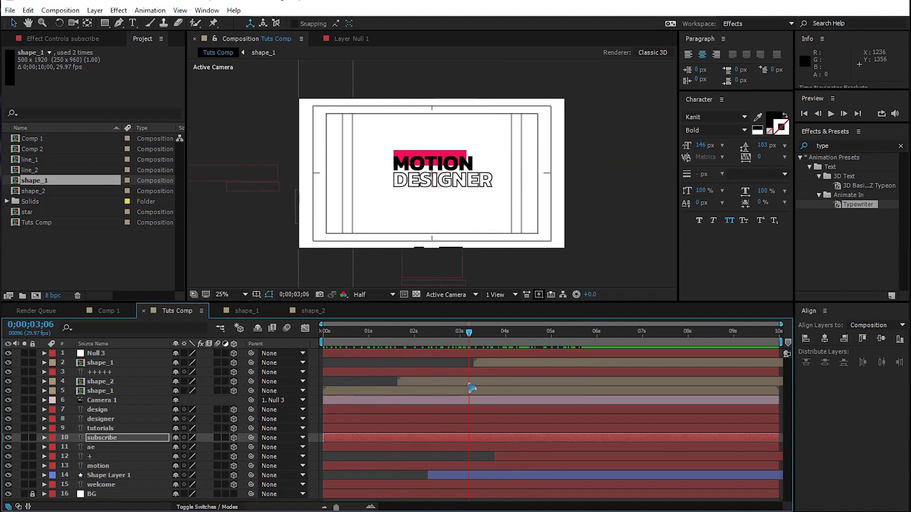
pyautogui.click(107, 372)
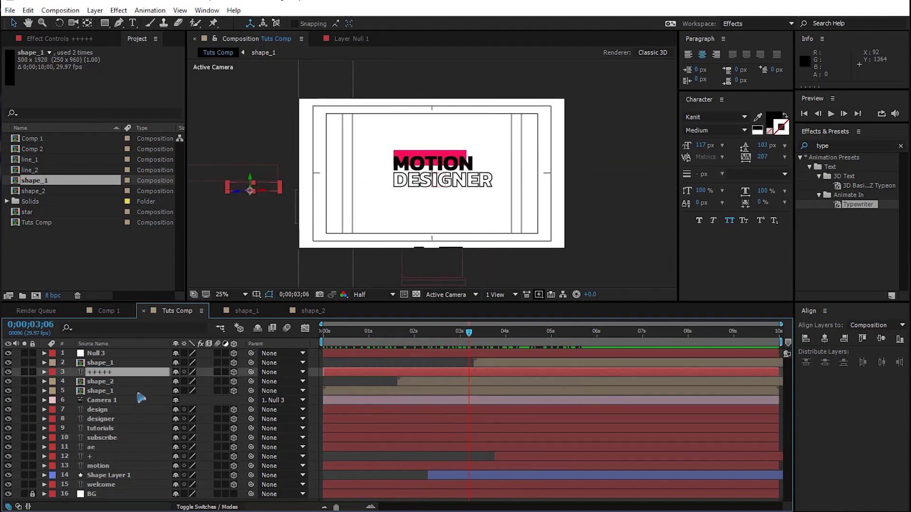
pyautogui.hotkey('ctrl', 'd')
pyautogui.moveTo(263, 195); pyautogui.dragTo(433, 148)
pyautogui.scroll(2, 429, 142)
pyautogui.moveTo(426, 115); pyautogui.dragTo(427, 119)
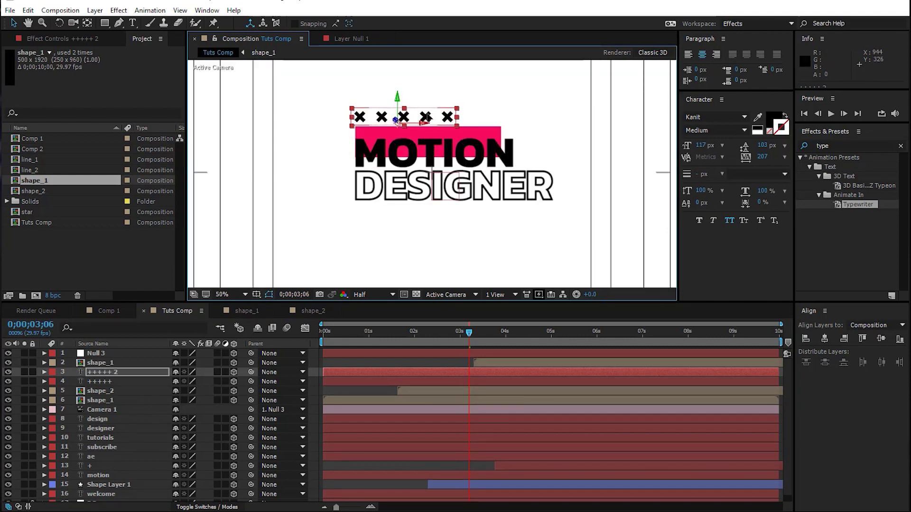
# - Restyle the copied plus row as a 6 px black outline at 157 px with tracking 54, aligned with the left edge of MOTION
pyautogui.click(785, 117)
pyautogui.moveTo(449, 118); pyautogui.dragTo(450, 117)
pyautogui.moveTo(714, 149)
pyautogui.mouseDown()
pyautogui.moveTo(735, 157)
pyautogui.moveTo(477, 127)
pyautogui.mouseUp()
pyautogui.press('Right')
pyautogui.press('Right')
pyautogui.press('Right')
pyautogui.press('Right')
pyautogui.press('Right')
pyautogui.press('Right')
pyautogui.press('Right')
pyautogui.press('Right')
# - Shift the +++++ 2 layer to start at about 0;00;01;07 and reveal its Range Selector Start keyframes, checking the playback
pyautogui.click(437, 338)
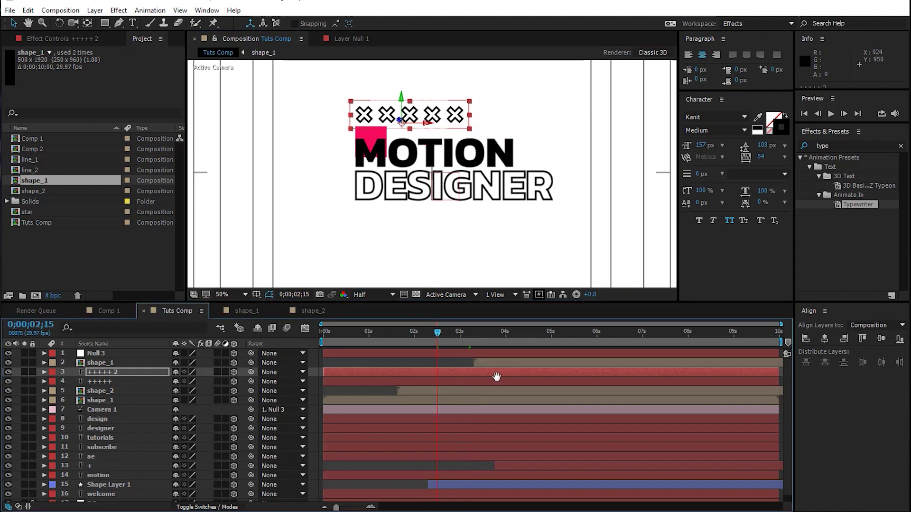
pyautogui.press('space')
pyautogui.moveTo(388, 337); pyautogui.dragTo(437, 348)
pyautogui.moveTo(351, 378); pyautogui.dragTo(454, 379)
pyautogui.press('space')
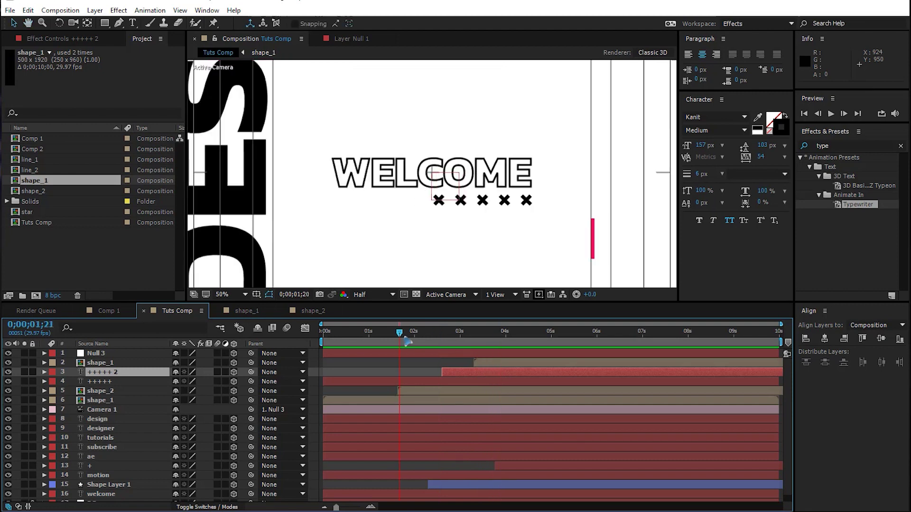
pyautogui.press('space')
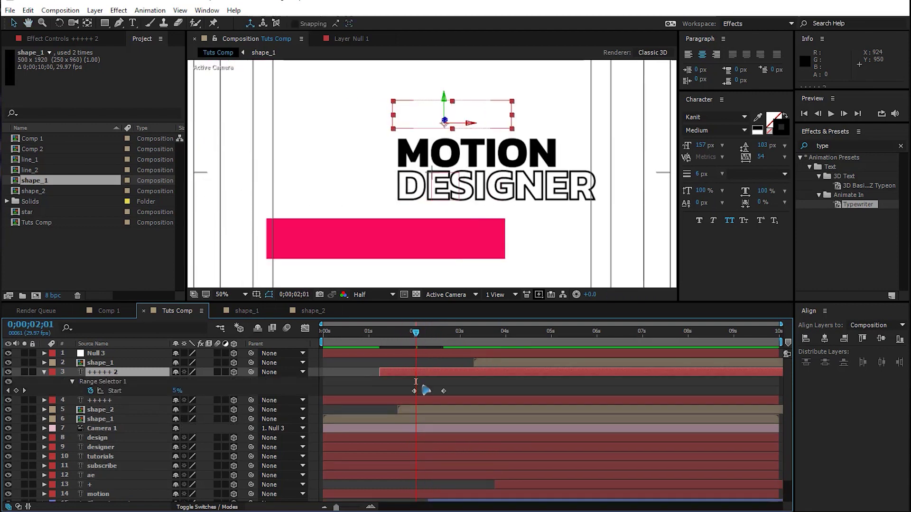
# - Move the first Range Selector Start keyframe of +++++ 2 to about 0;00;01;10 and preview the typing animation
pyautogui.moveTo(415, 395); pyautogui.dragTo(384, 394)
pyautogui.press('space')
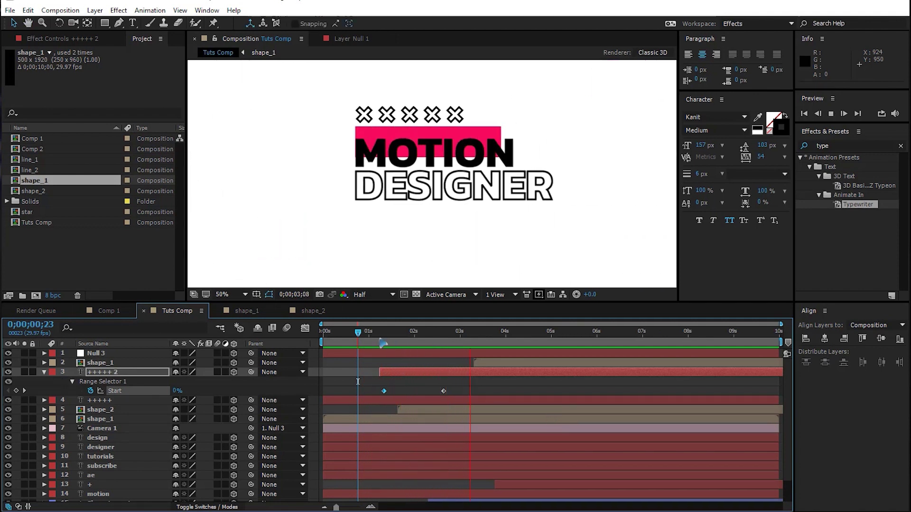
pyautogui.press('space')
# - Add one more + character to the end of the outlined plus row above MOTION
pyautogui.click(466, 372)
pyautogui.doubleClick(431, 121)
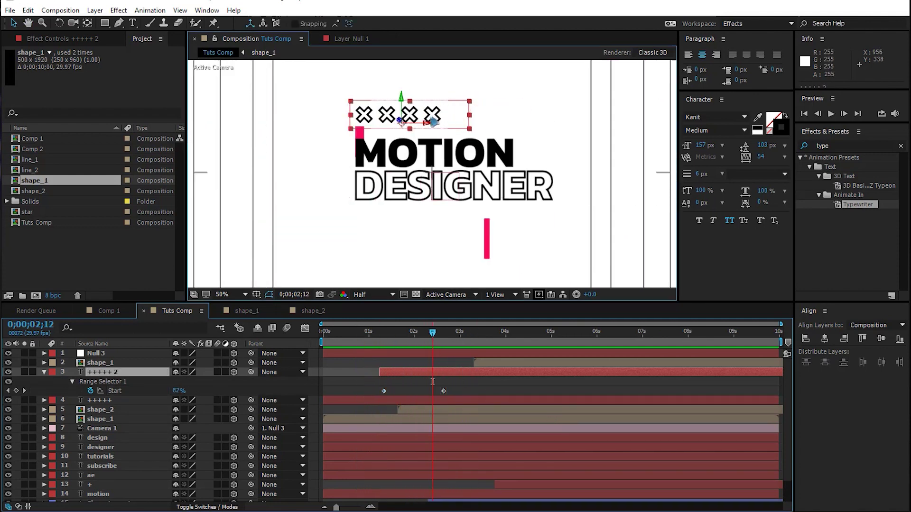
pyautogui.click(445, 113)
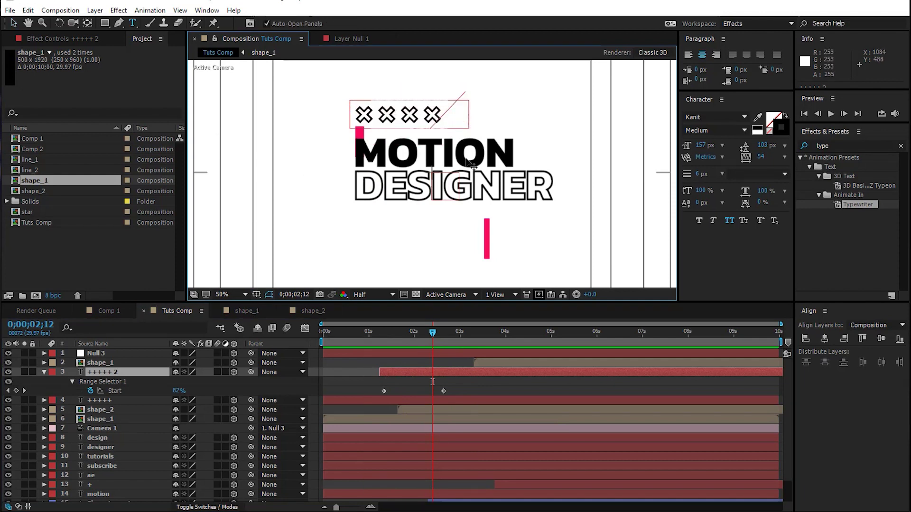
pyautogui.write('+')
pyautogui.click(14, 23)
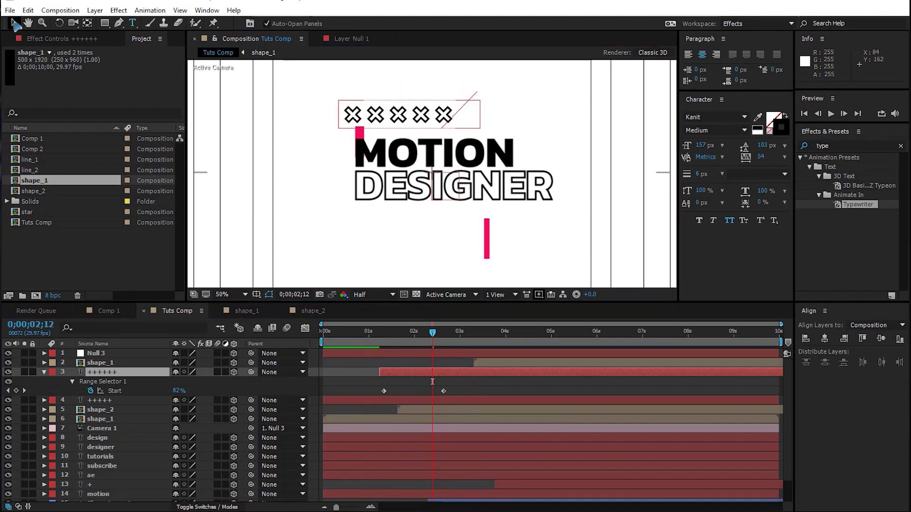
# - At 0;00;05;07, add shape_2 on top of the layer stack as a 3D layer and place it beside the SUBSCRIBE text
pyautogui.moveTo(372, 335); pyautogui.dragTo(417, 369)
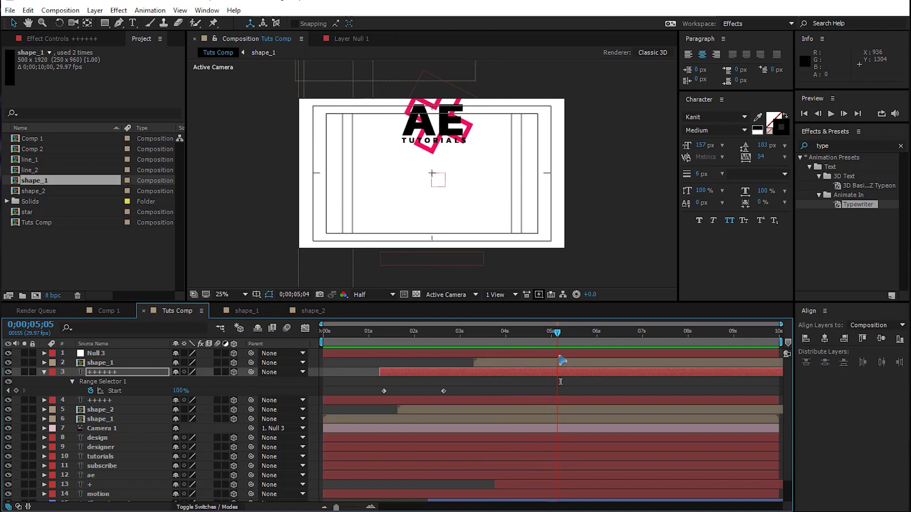
pyautogui.moveTo(558, 356); pyautogui.dragTo(562, 356)
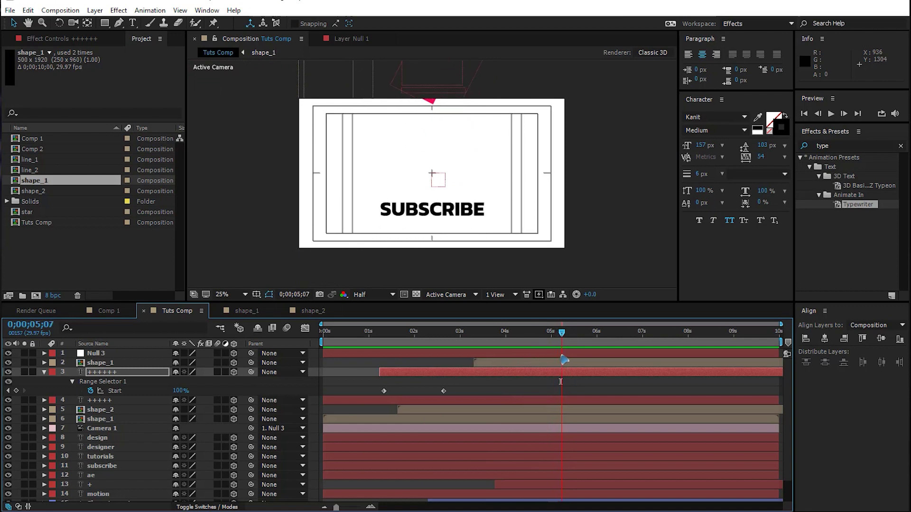
pyautogui.moveTo(50, 192); pyautogui.dragTo(142, 352)
pyautogui.click(233, 353)
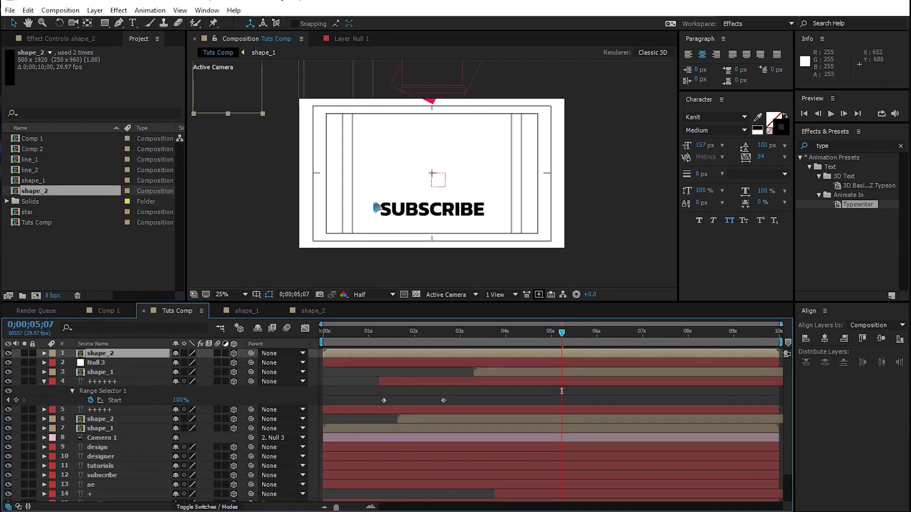
pyautogui.moveTo(235, 110); pyautogui.dragTo(512, 305)
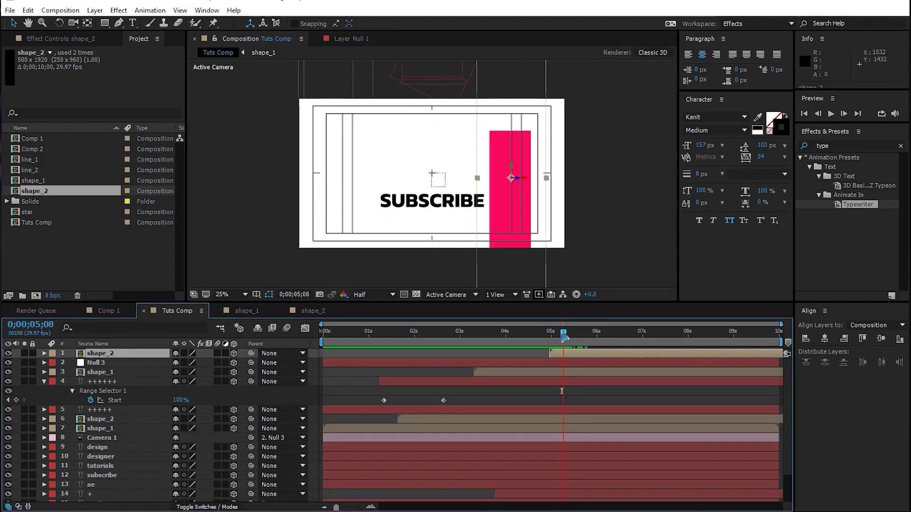
# - Rotate the shape_2 layer beside the SUBSCRIBE text and preview the closing scene
pyautogui.press('w')
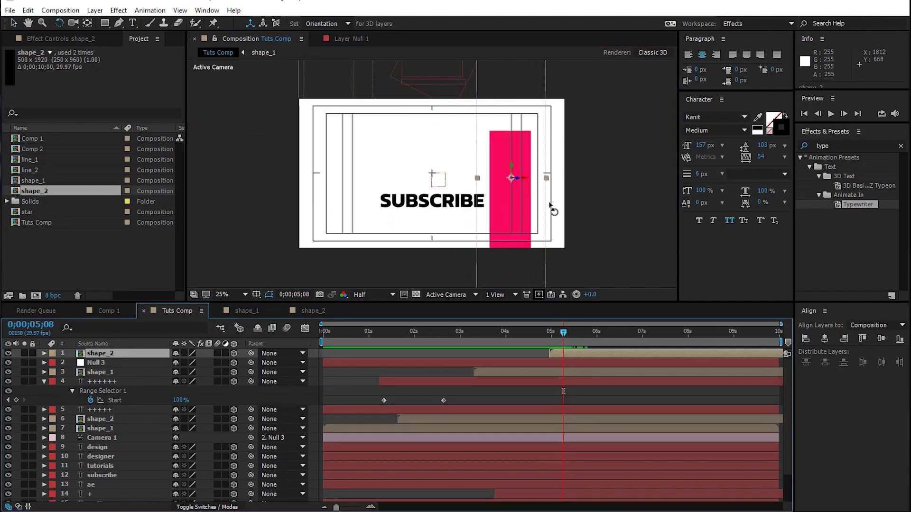
pyautogui.press(',')
pyautogui.moveTo(490, 108); pyautogui.dragTo(467, 236)
pyautogui.press('v')
pyautogui.press('.')
pyautogui.press('space')
pyautogui.moveTo(491, 333); pyautogui.dragTo(372, 385)
# - Examine the WELCOME scene around 0;00;01;01 in the Comp 1 reference composition and return to Tuts Comp
pyautogui.click(106, 311)
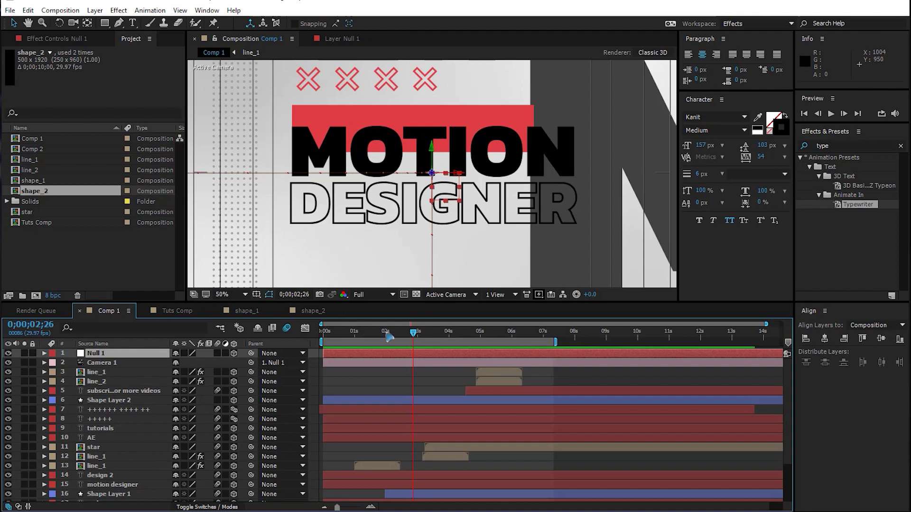
pyautogui.moveTo(389, 337); pyautogui.dragTo(356, 335)
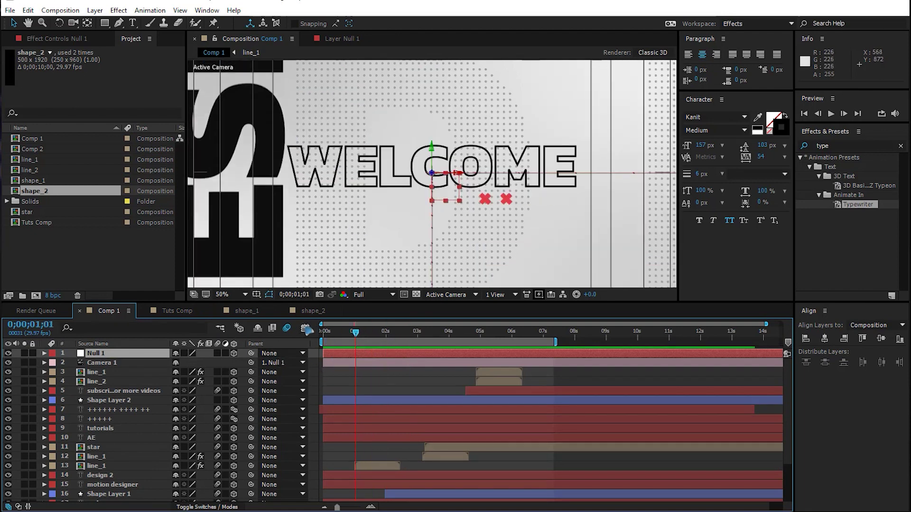
pyautogui.click(174, 313)
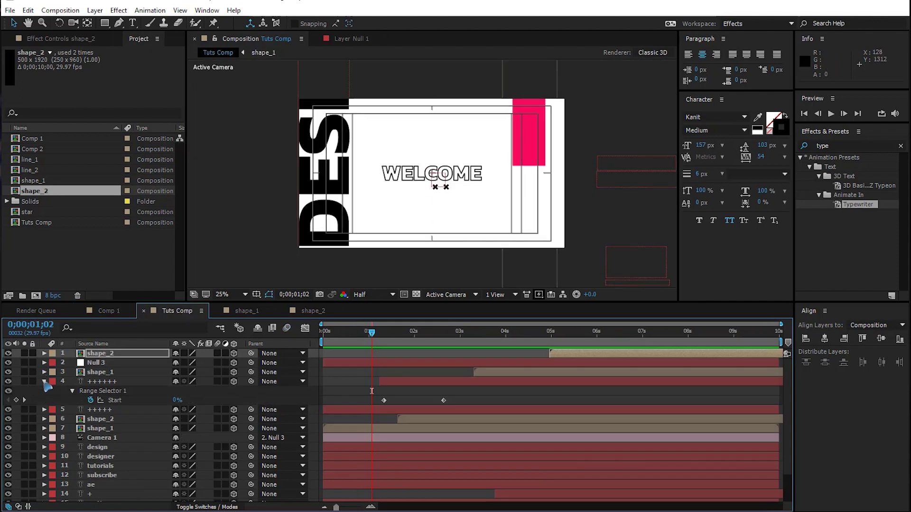
# - At 0;00;01;02, add a text layer reading DESIGN above WELCOME, using the vertical design text's Kanit Bold style
pyautogui.click(44, 381)
pyautogui.click(133, 24)
pyautogui.click(335, 154)
pyautogui.press('v')
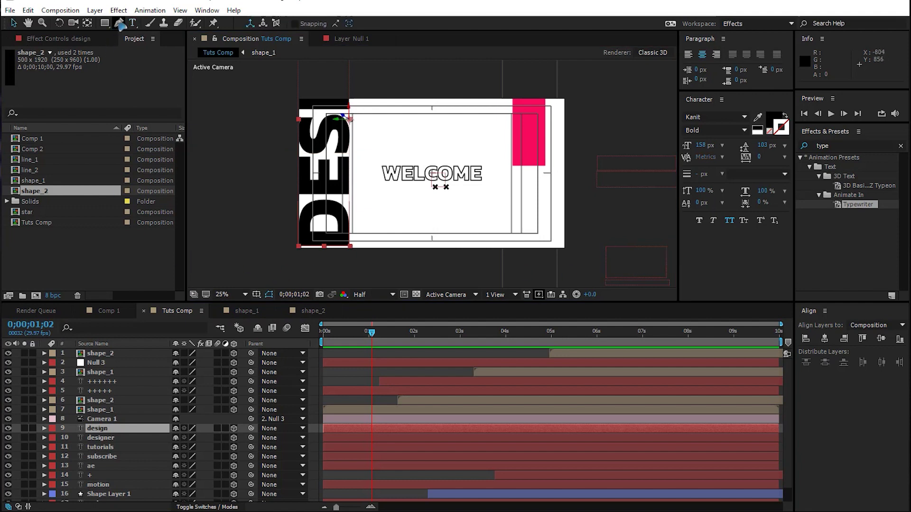
pyautogui.click(132, 23)
pyautogui.click(429, 143)
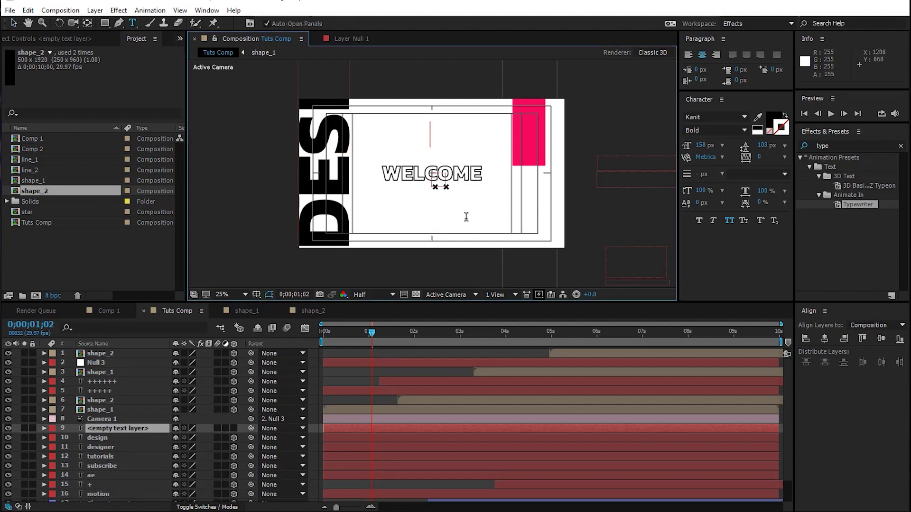
pyautogui.write('DESIGN')
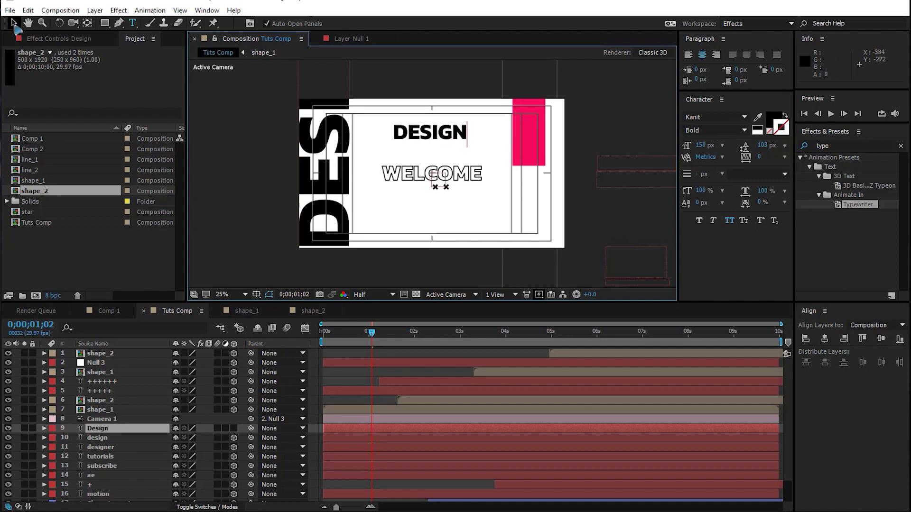
# - Make the new Design text a 3D layer and move it directly above BG in the layer stack
pyautogui.click(13, 23)
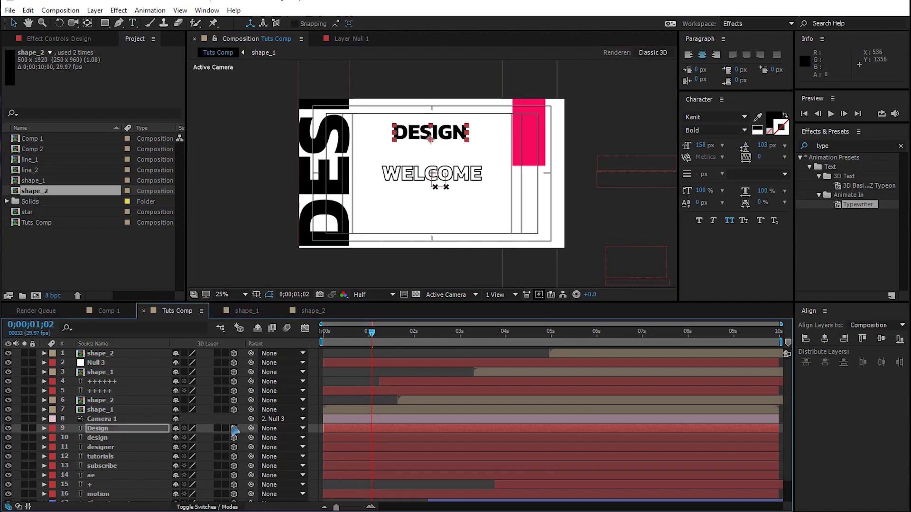
pyautogui.moveTo(126, 430); pyautogui.dragTo(132, 482)
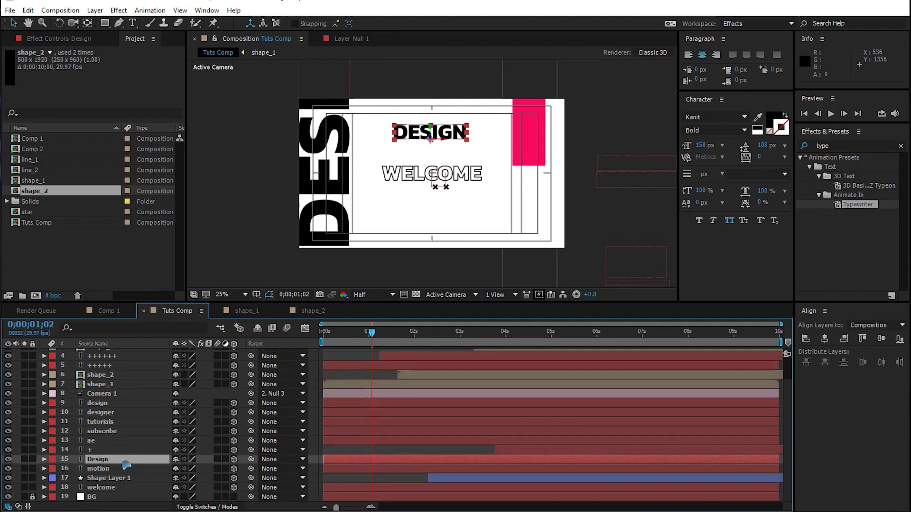
pyautogui.moveTo(131, 464); pyautogui.dragTo(116, 498)
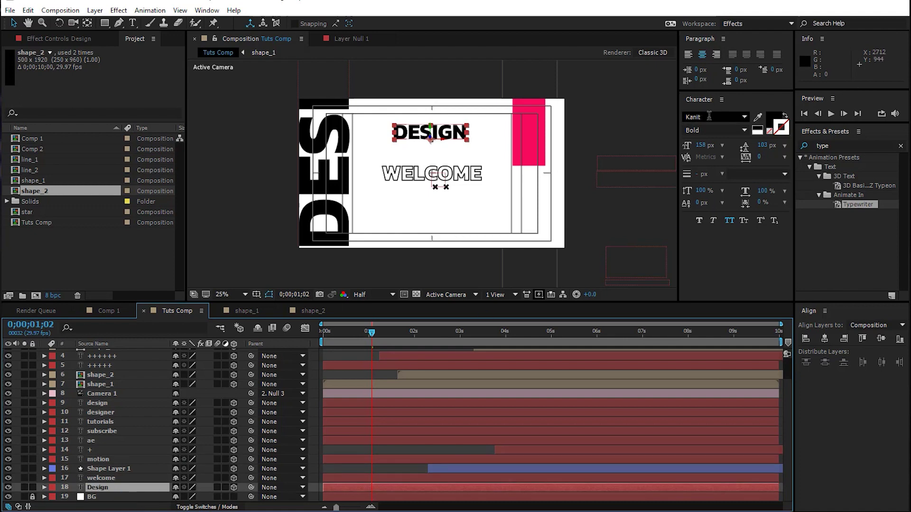
# - Enlarge the Design text to 1296 px and position it so its letters fill the frame's full height
pyautogui.moveTo(697, 147); pyautogui.dragTo(908, 147)
pyautogui.moveTo(407, 131); pyautogui.dragTo(514, 210)
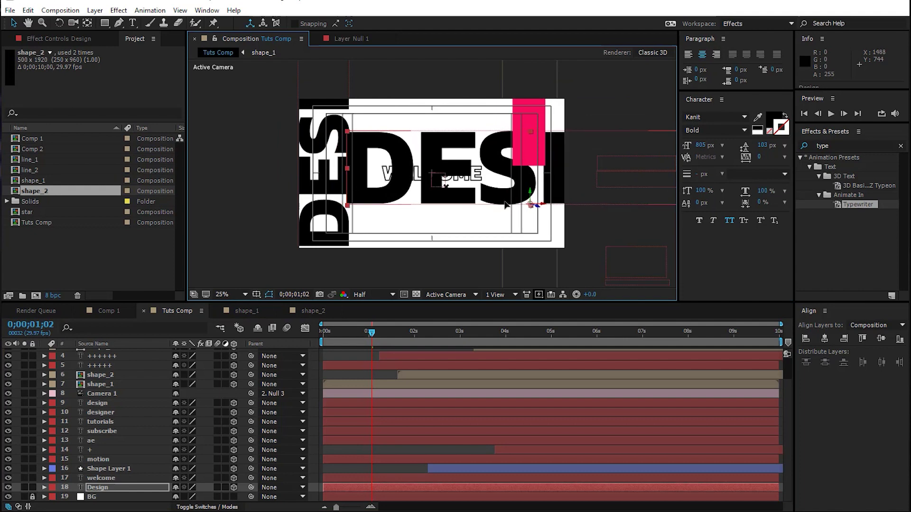
pyautogui.moveTo(708, 150); pyautogui.dragTo(741, 150)
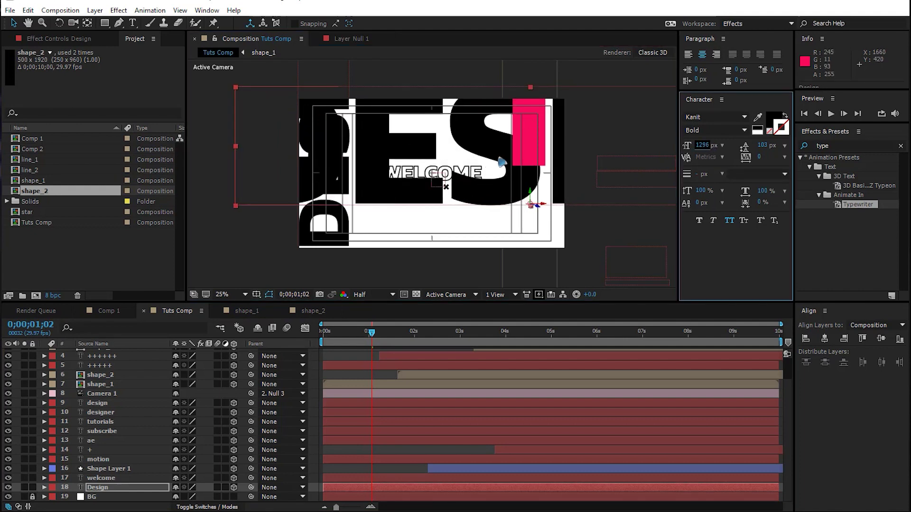
pyautogui.moveTo(391, 197); pyautogui.dragTo(368, 210)
pyautogui.click(702, 145)
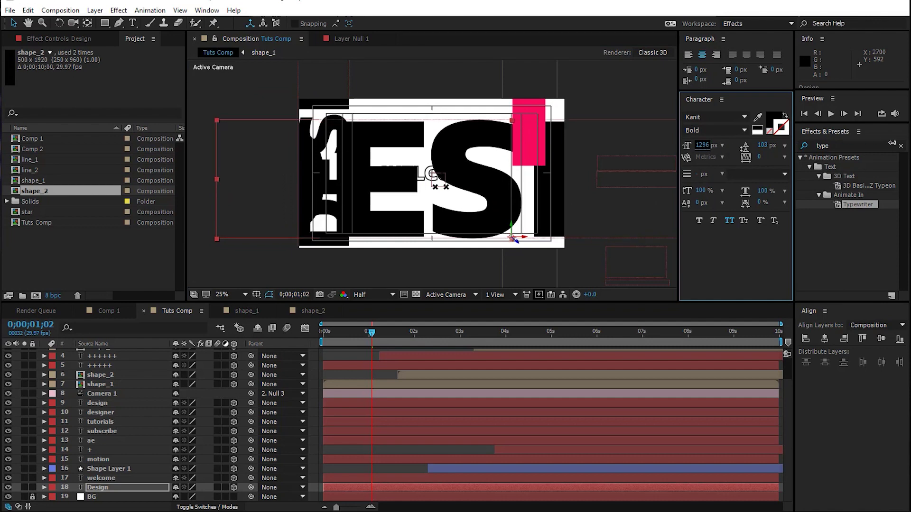
pyautogui.moveTo(389, 178); pyautogui.dragTo(397, 171)
pyautogui.moveTo(225, 114); pyautogui.dragTo(148, 79)
pyautogui.moveTo(372, 166); pyautogui.dragTo(459, 185)
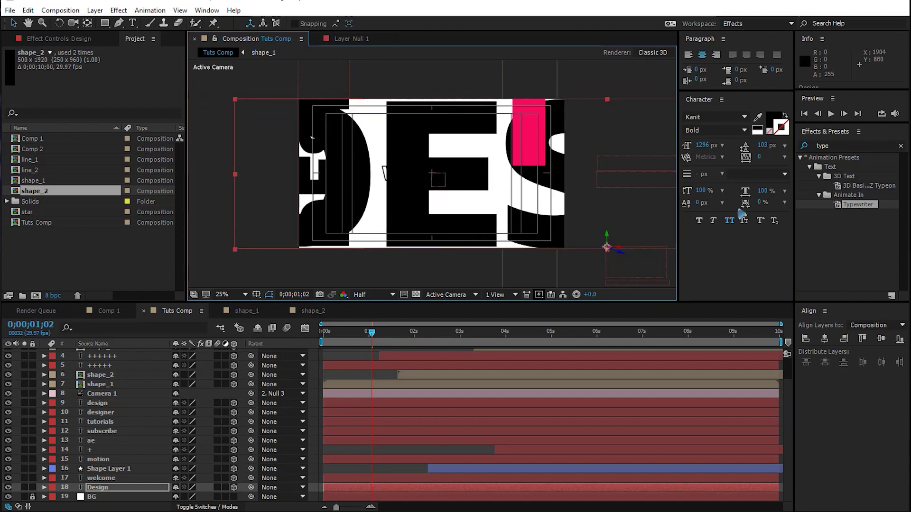
# - Apply the CC Ball Action effect to the Design layer and view it soloed on a transparent background
pyautogui.click(864, 145)
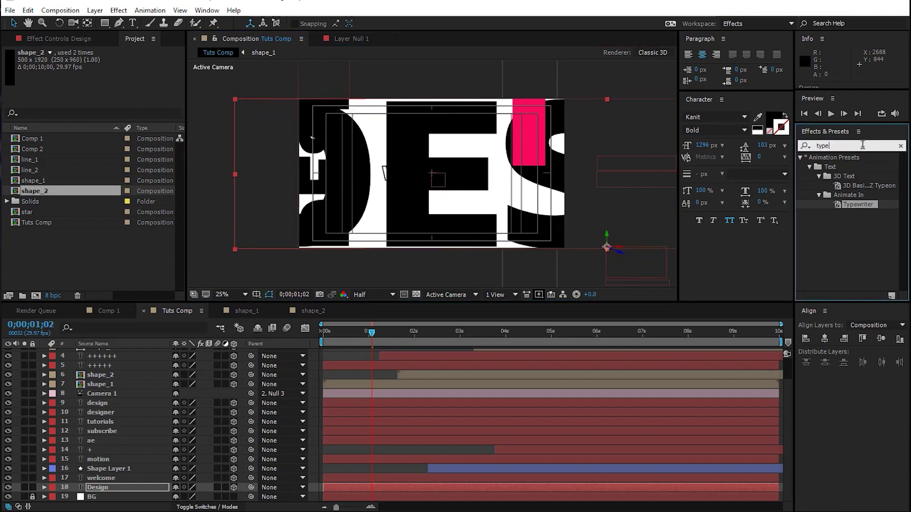
pyautogui.write('cc ball')
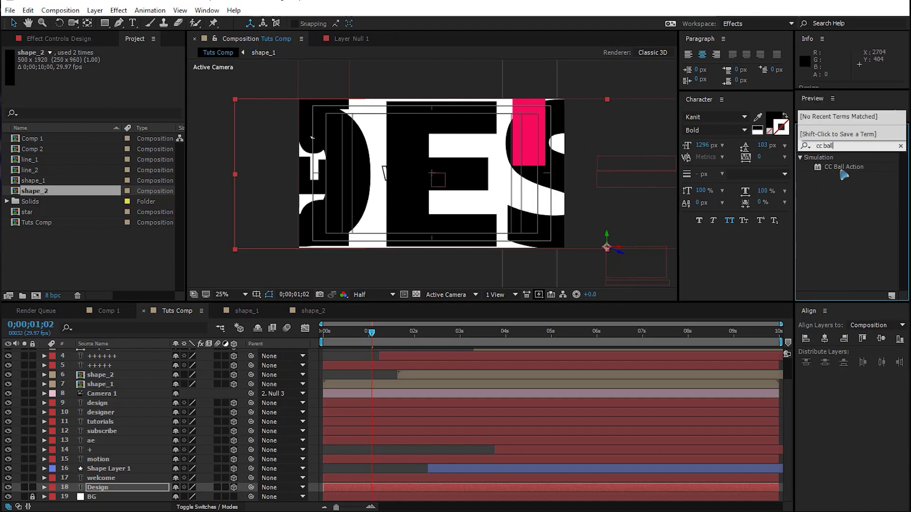
pyautogui.moveTo(843, 166); pyautogui.dragTo(134, 487)
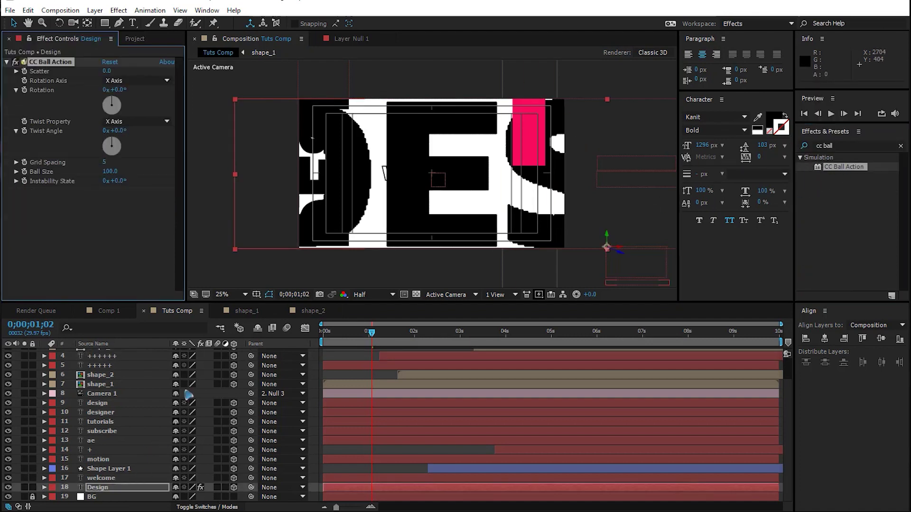
pyautogui.click(24, 487)
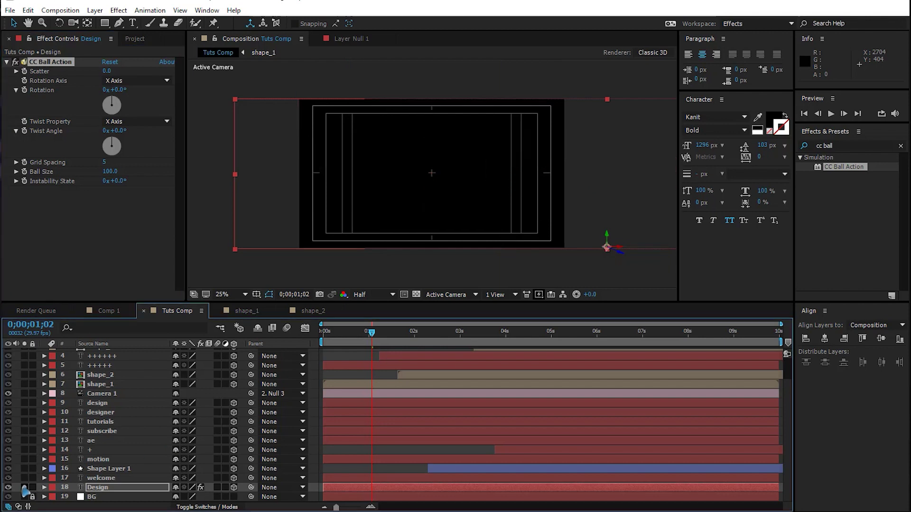
pyautogui.click(416, 295)
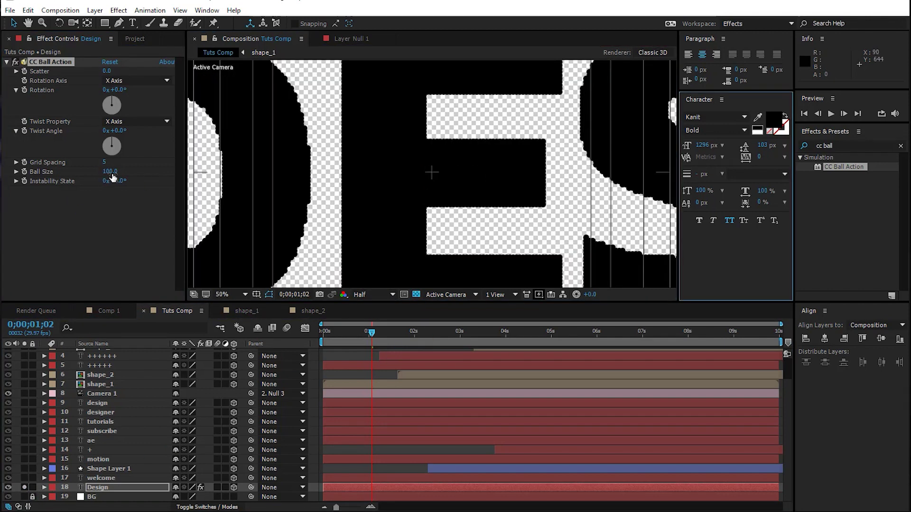
# - Set CC Ball Action's Grid Spacing to 11 and Ball Size to 34 on the Design layer
pyautogui.moveTo(113, 177); pyautogui.dragTo(75, 180)
pyautogui.click(104, 162)
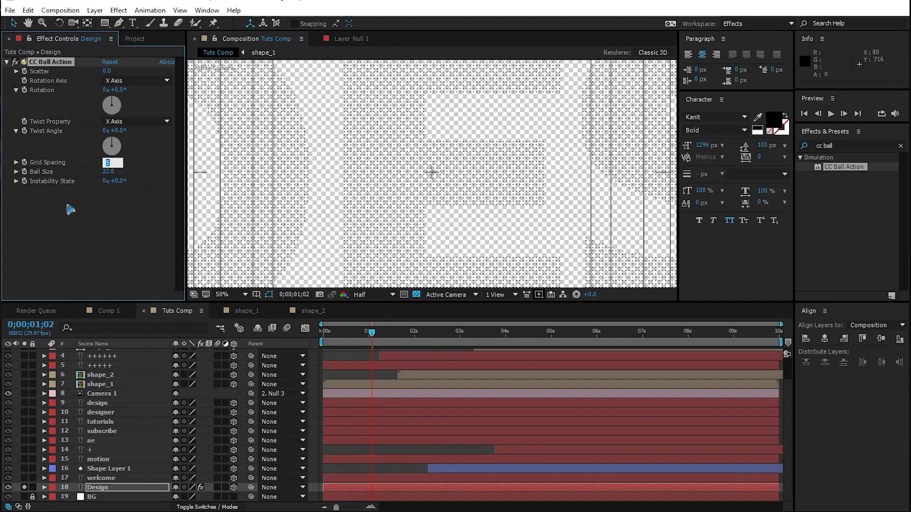
pyautogui.moveTo(107, 169); pyautogui.dragTo(117, 171)
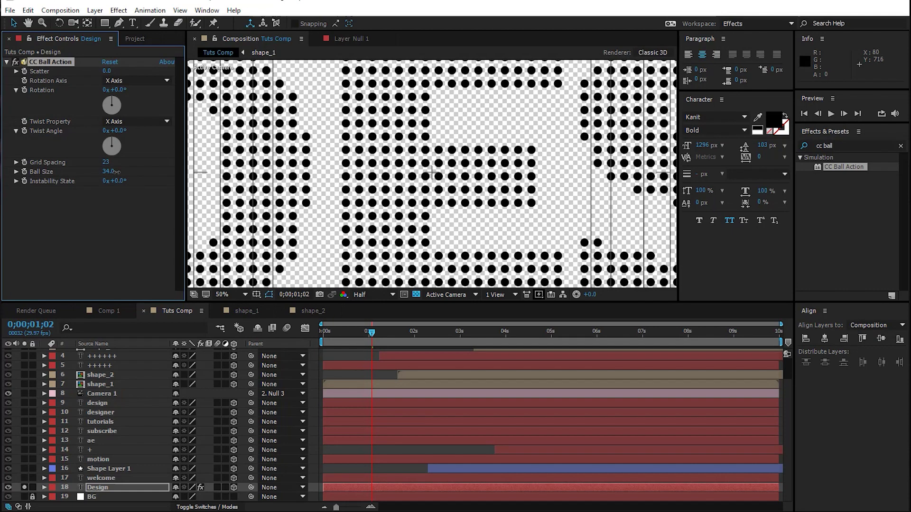
pyautogui.moveTo(113, 173); pyautogui.dragTo(102, 173)
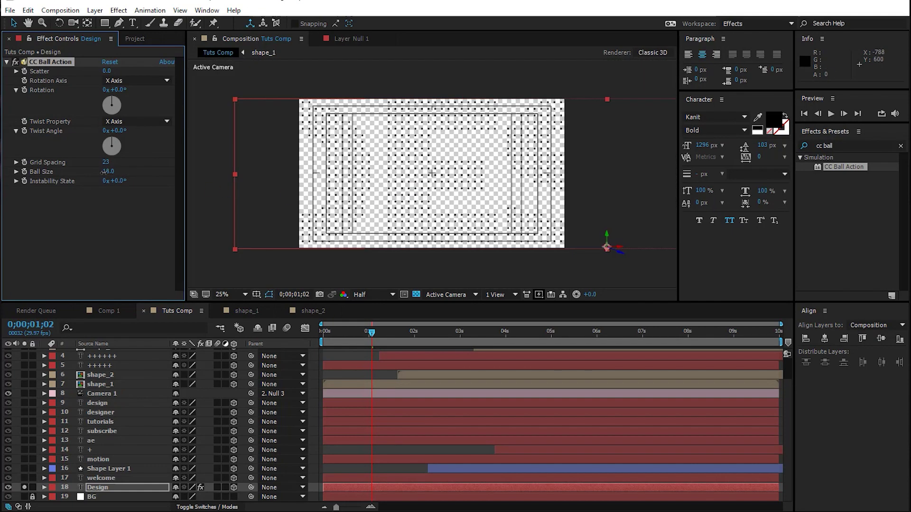
pyautogui.moveTo(111, 161); pyautogui.dragTo(106, 162)
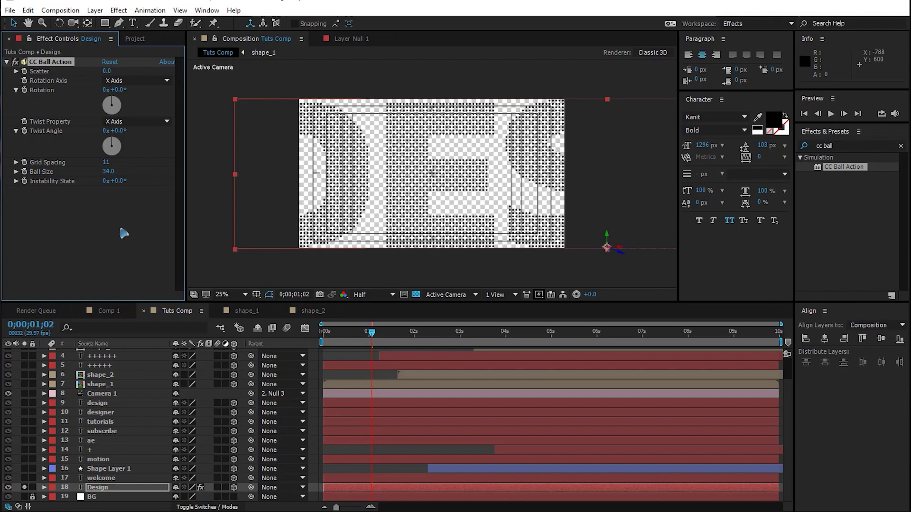
# - Unsolo the Design layer and set its CC Ball Action Ball Size to 26
pyautogui.click(25, 488)
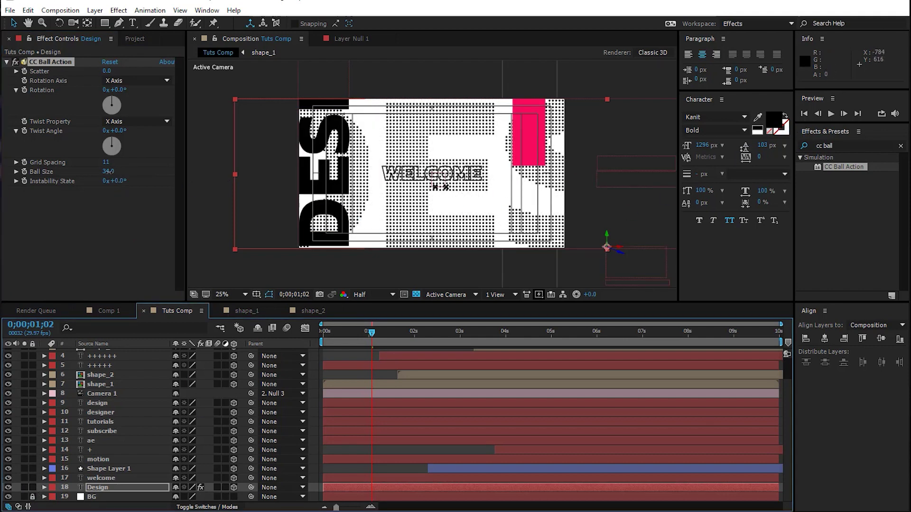
pyautogui.moveTo(108, 171); pyautogui.dragTo(99, 175)
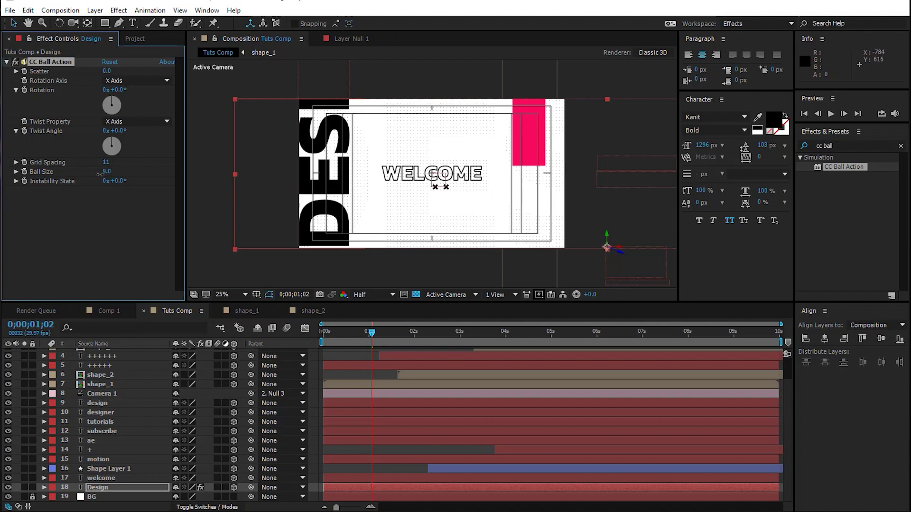
pyautogui.scroll(1, 442, 194)
pyautogui.scroll(-1, 235, 214)
pyautogui.moveTo(114, 171); pyautogui.dragTo(117, 171)
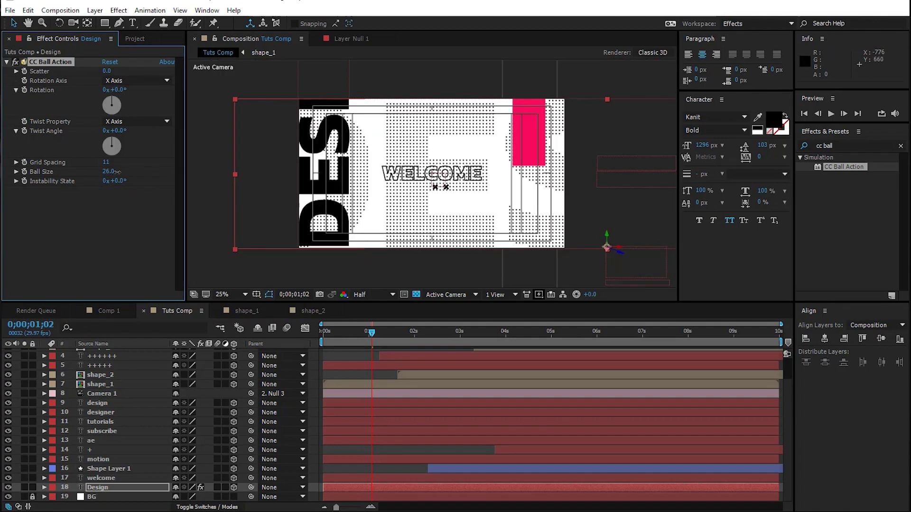
# - Set the dotted Design layer's Opacity to 25% and check it behind the WELCOME text
pyautogui.click(119, 491)
pyautogui.press('t')
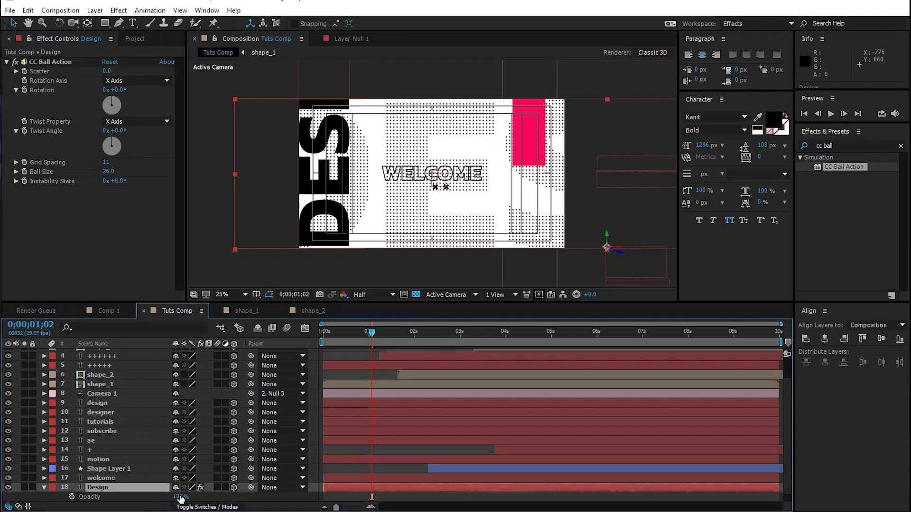
pyautogui.moveTo(136, 498); pyautogui.dragTo(135, 497)
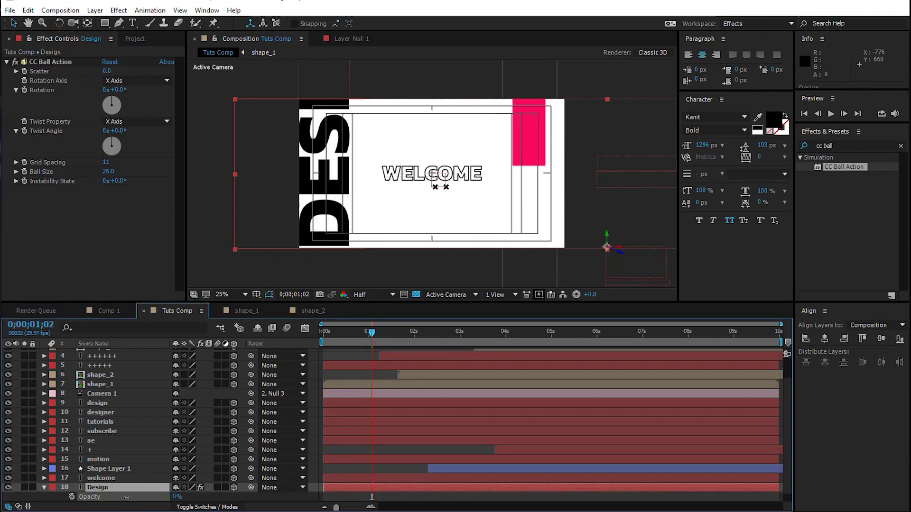
pyautogui.scroll(-1, 357, 257)
pyautogui.click(486, 69)
pyautogui.scroll(2, 443, 145)
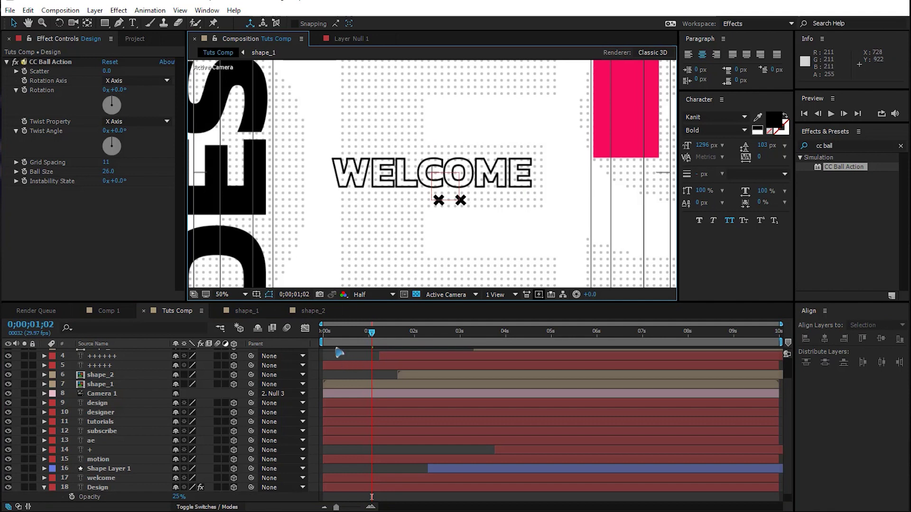
# - Preview the animation through the SUBSCRIBE scene at 0;00;05;24 and select shape_1 in the project
pyautogui.press('space')
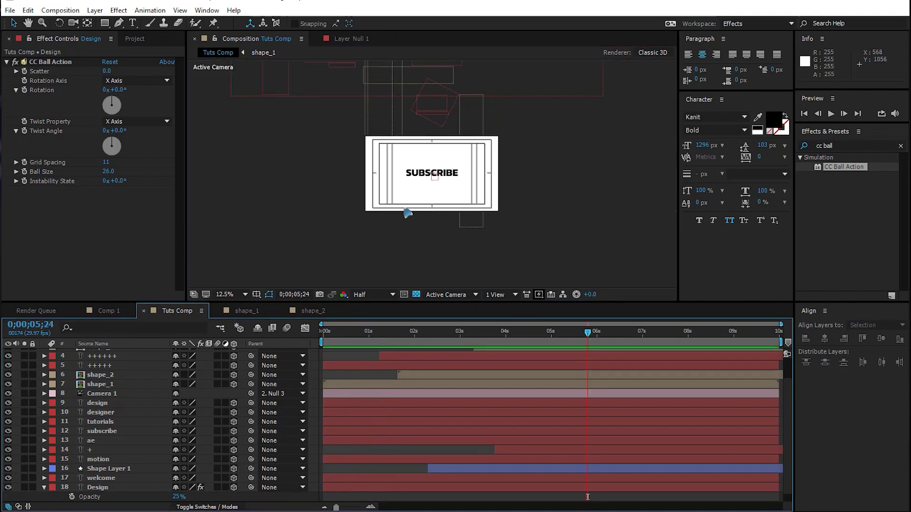
pyautogui.scroll(1, 411, 220)
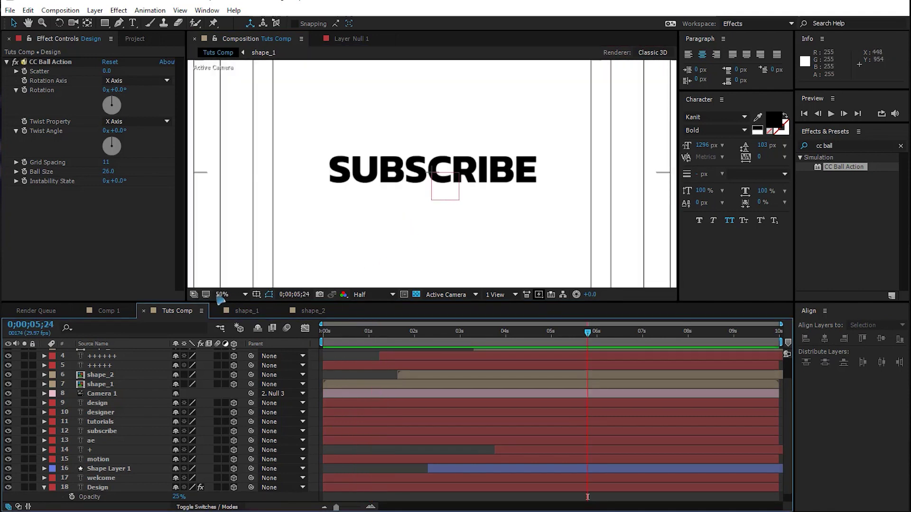
pyautogui.click(139, 42)
pyautogui.click(33, 180)
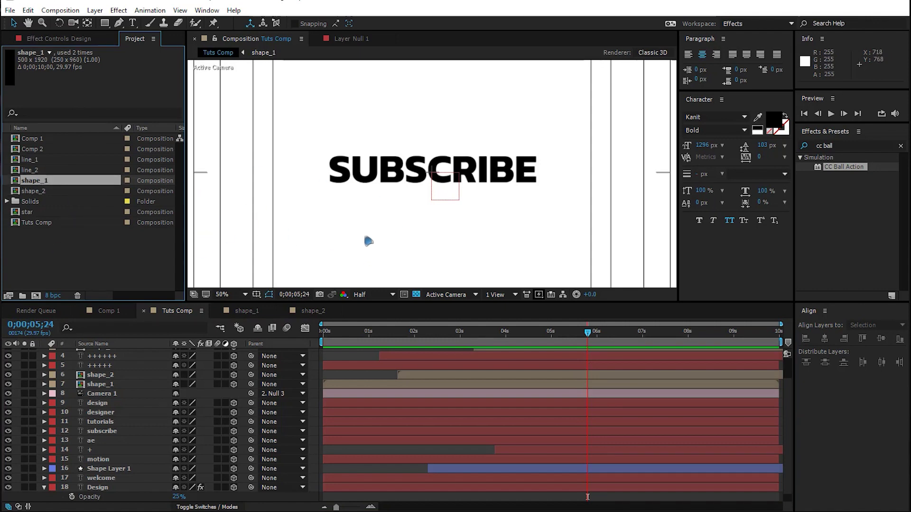
pyautogui.moveTo(442, 332); pyautogui.dragTo(524, 384)
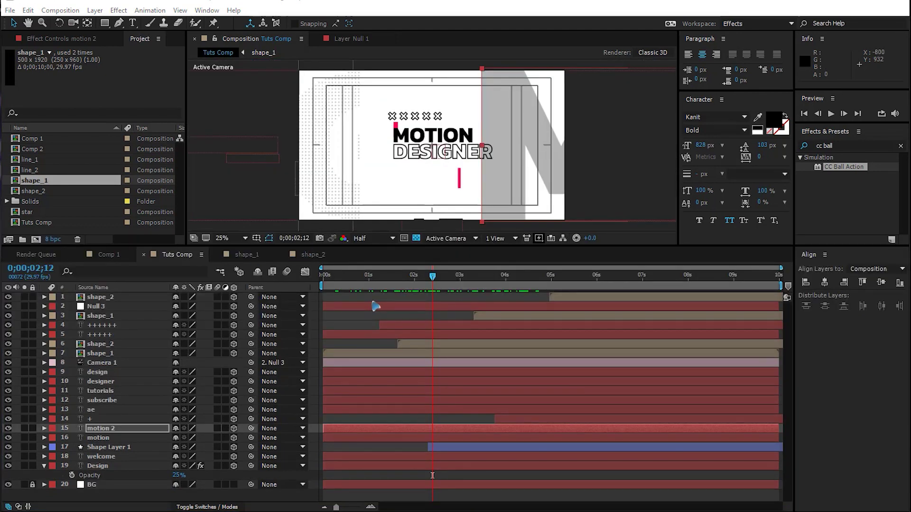
# - Turn on motion blur for all layers above BG and enable motion blur for the composition
pyautogui.moveTo(218, 297); pyautogui.dragTo(218, 317)
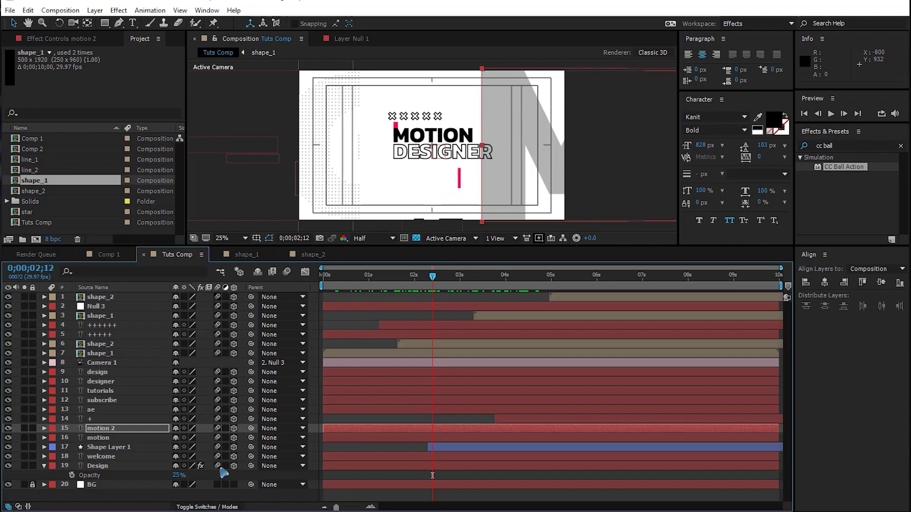
pyautogui.click(286, 272)
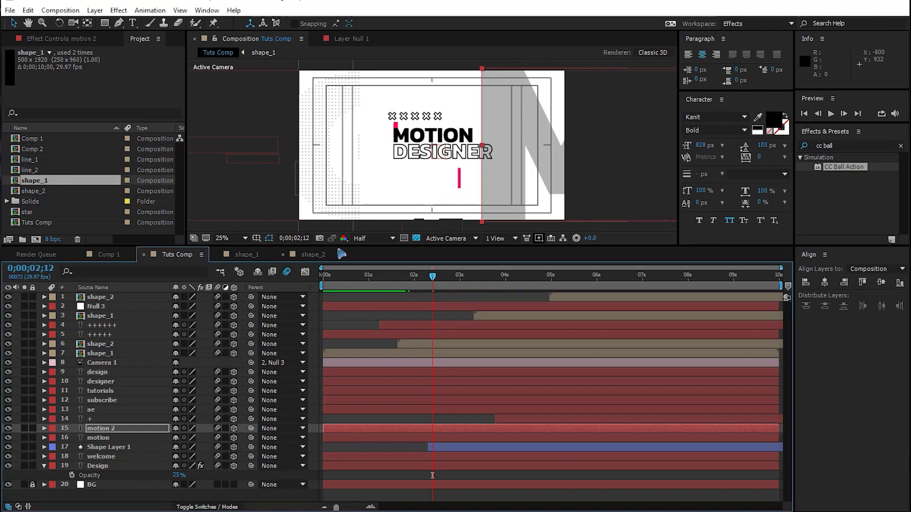
pyautogui.moveTo(339, 249); pyautogui.dragTo(339, 290)
# - Inspect the WELCOME text at 0;00;00;12 with motion blur off and on, and preview the blurred animation
pyautogui.scroll(2, 415, 245)
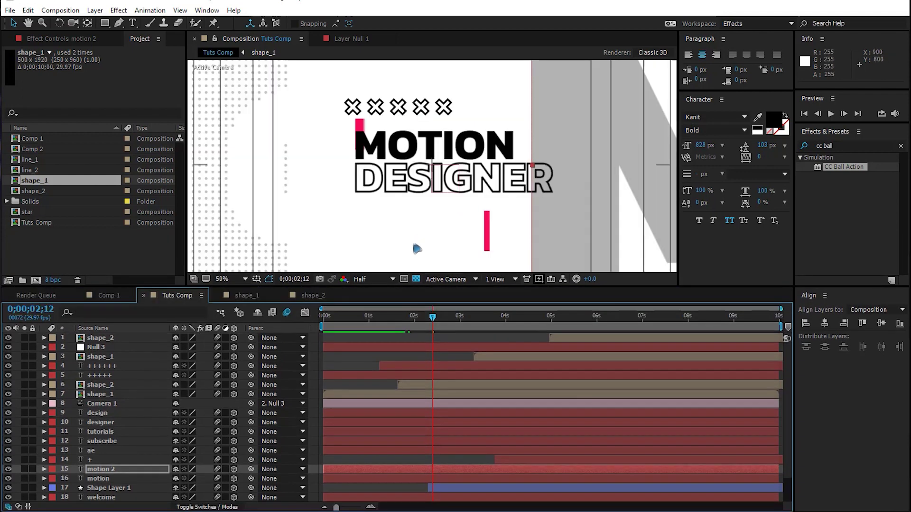
pyautogui.click(343, 324)
pyautogui.moveTo(340, 197); pyautogui.dragTo(442, 195)
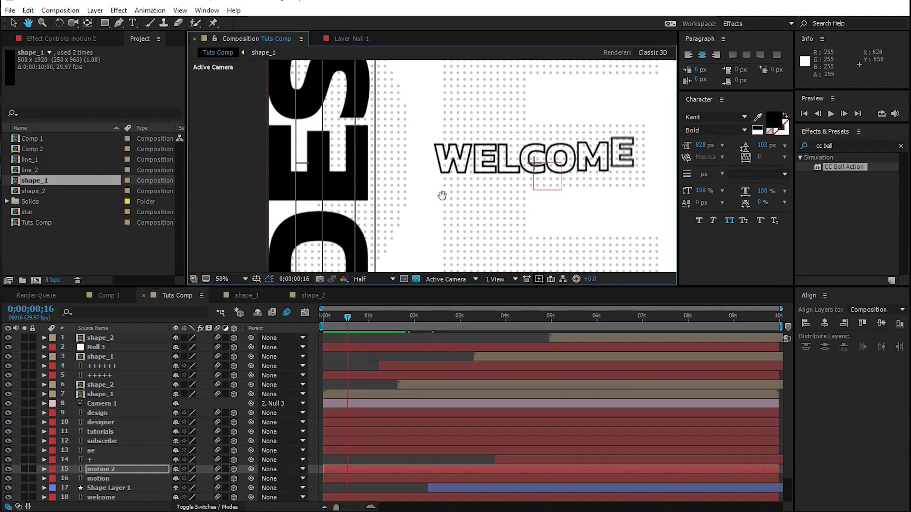
pyautogui.moveTo(349, 317); pyautogui.dragTo(342, 322)
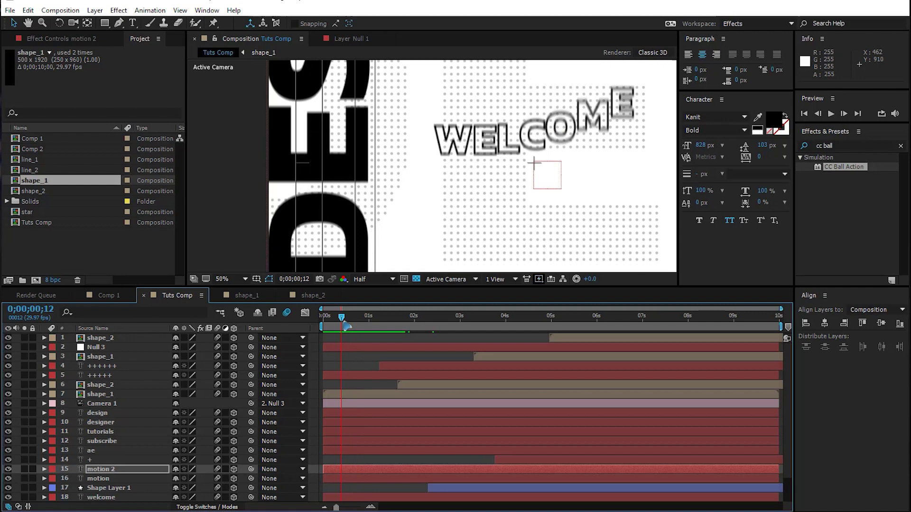
pyautogui.click(287, 315)
pyautogui.click(287, 313)
pyautogui.scroll(-2, 430, 202)
pyautogui.press('space')
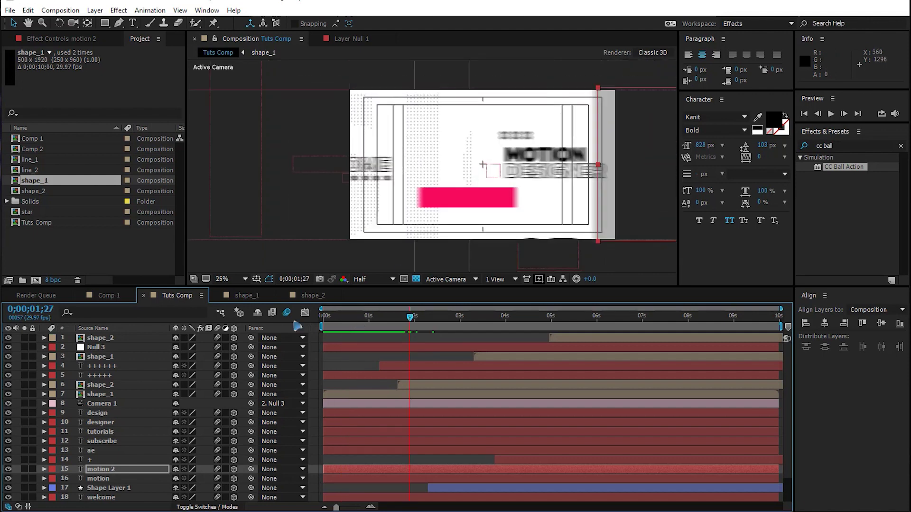
pyautogui.moveTo(385, 320); pyautogui.dragTo(358, 327)
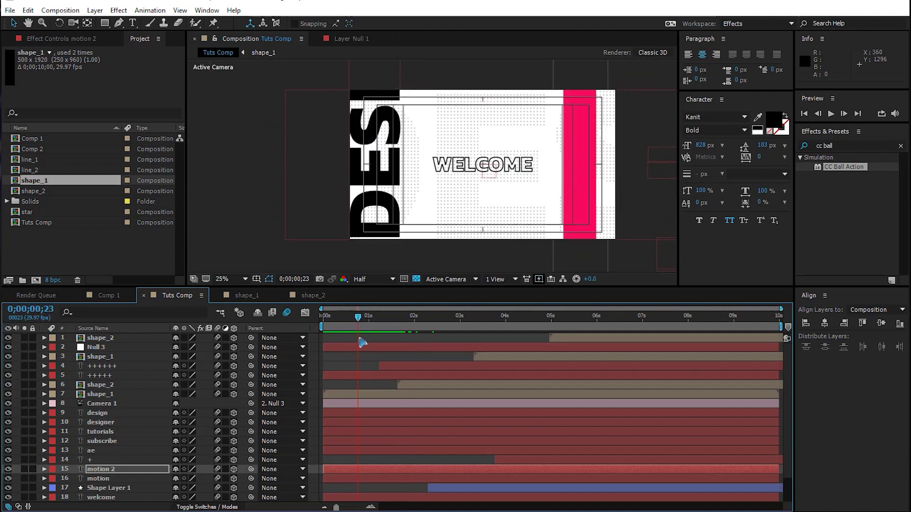